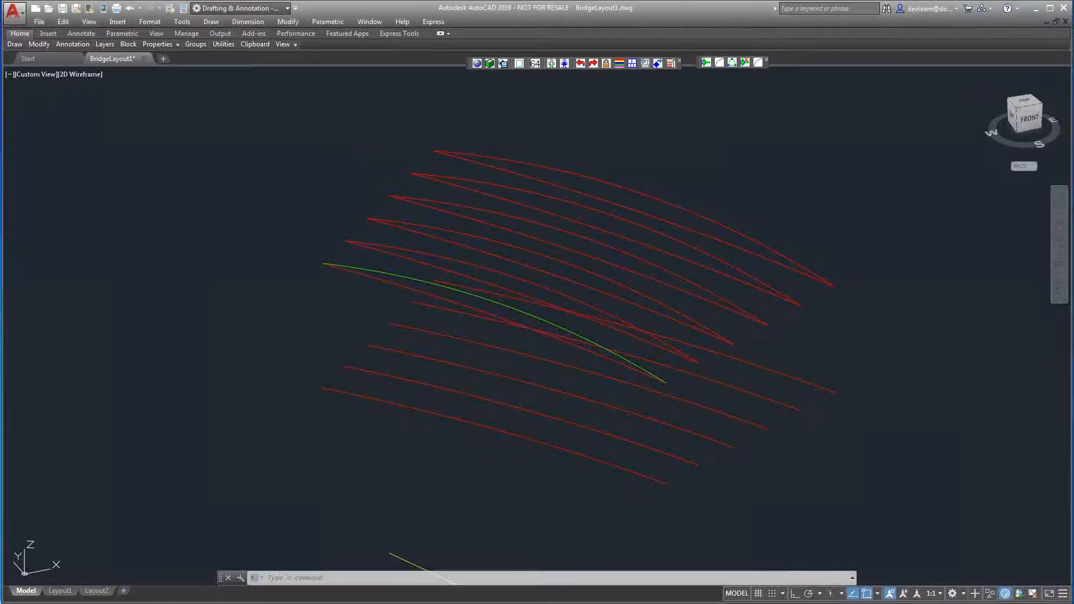
# Load the OpenSteel.dll assembly with NETLOAD and open the Polyline Functions for Bridge dialog.
pyautogui.click(679, 207)
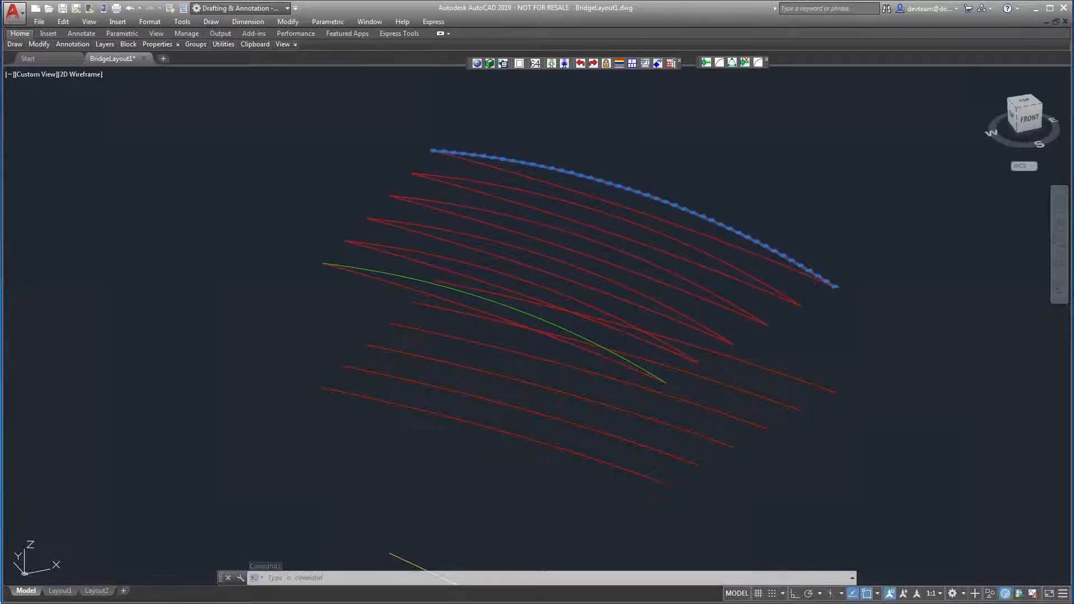
pyautogui.click(758, 63)
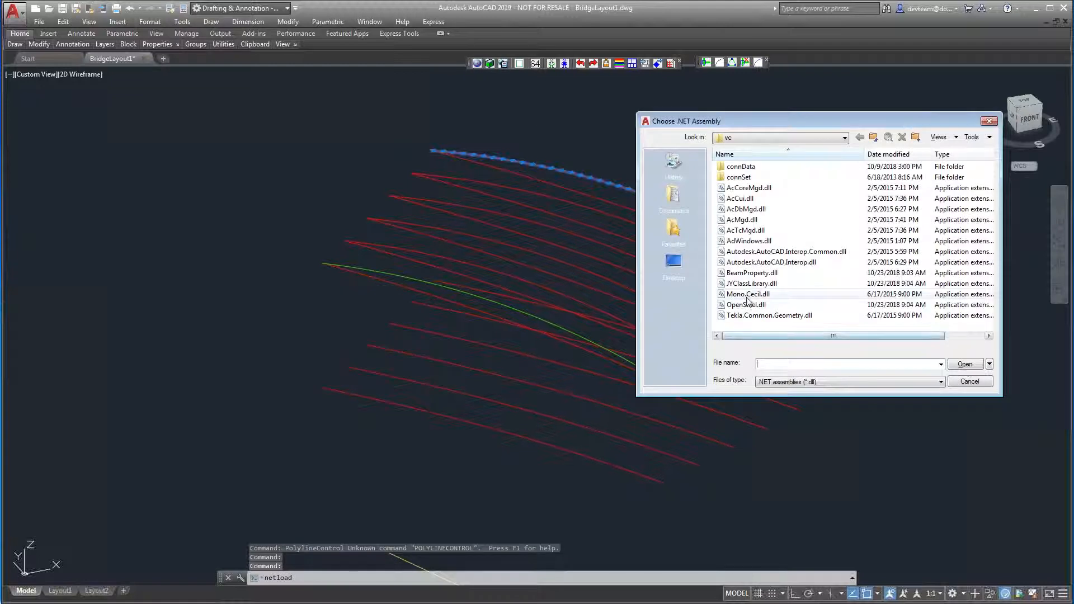
pyautogui.doubleClick(747, 305)
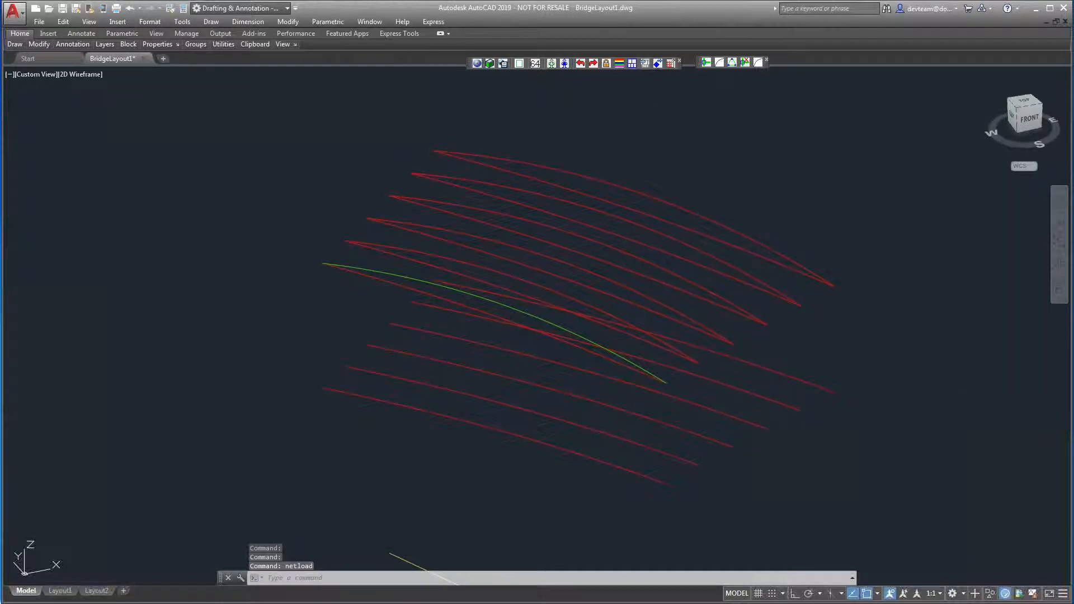
pyautogui.click(758, 62)
pyautogui.moveTo(824, 198); pyautogui.dragTo(810, 151)
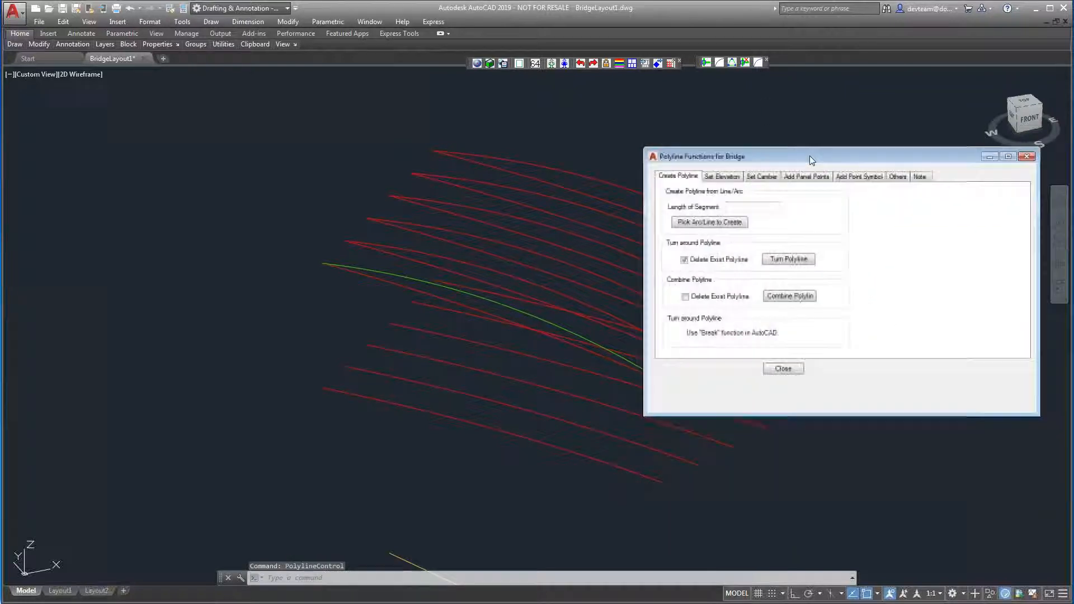
# Save the green front girder polyline's data to c:\sac\GirderA.txt.
pyautogui.click(896, 171)
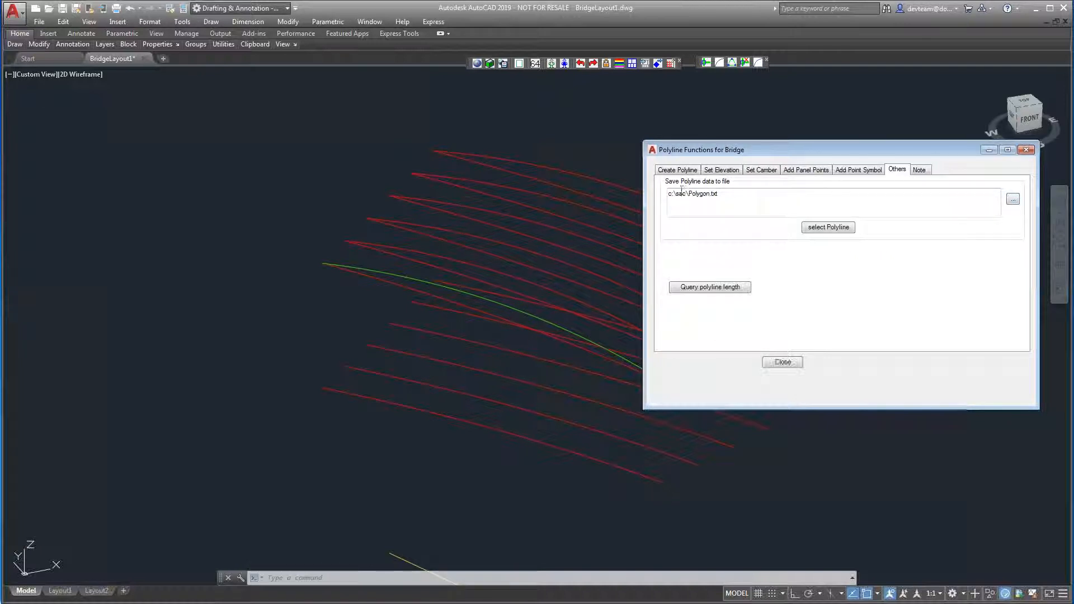
pyautogui.moveTo(689, 194); pyautogui.dragTo(722, 194)
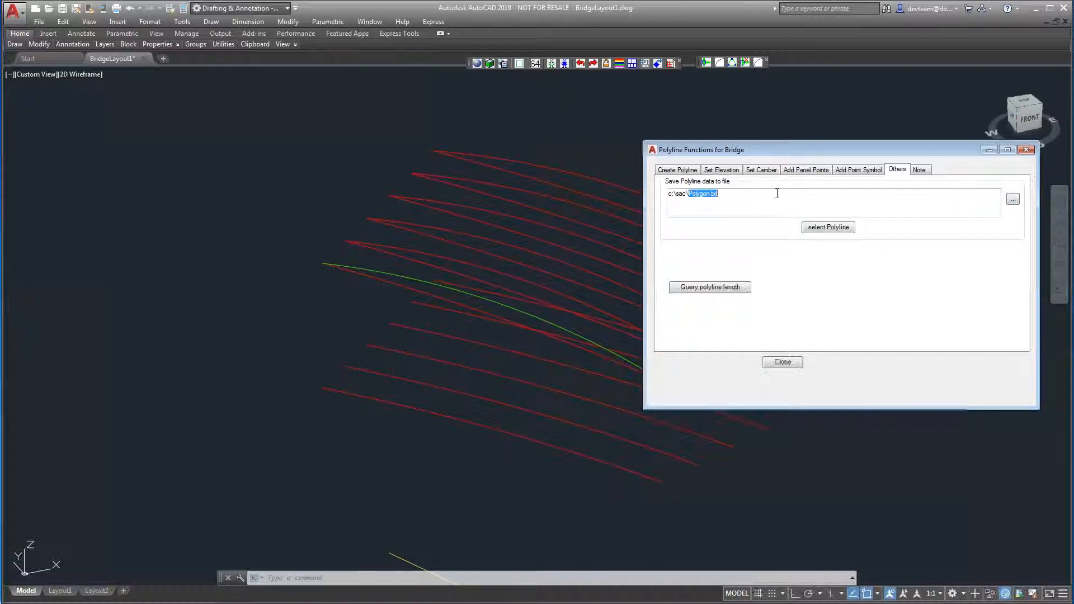
pyautogui.write('GirderA.txt')
pyautogui.click(825, 228)
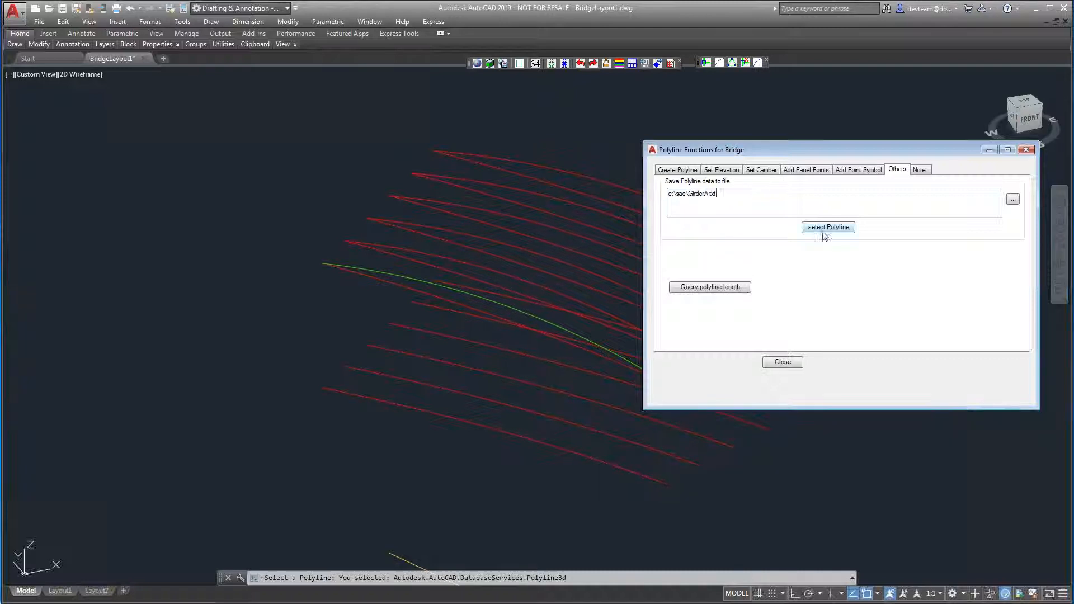
pyautogui.click(410, 280)
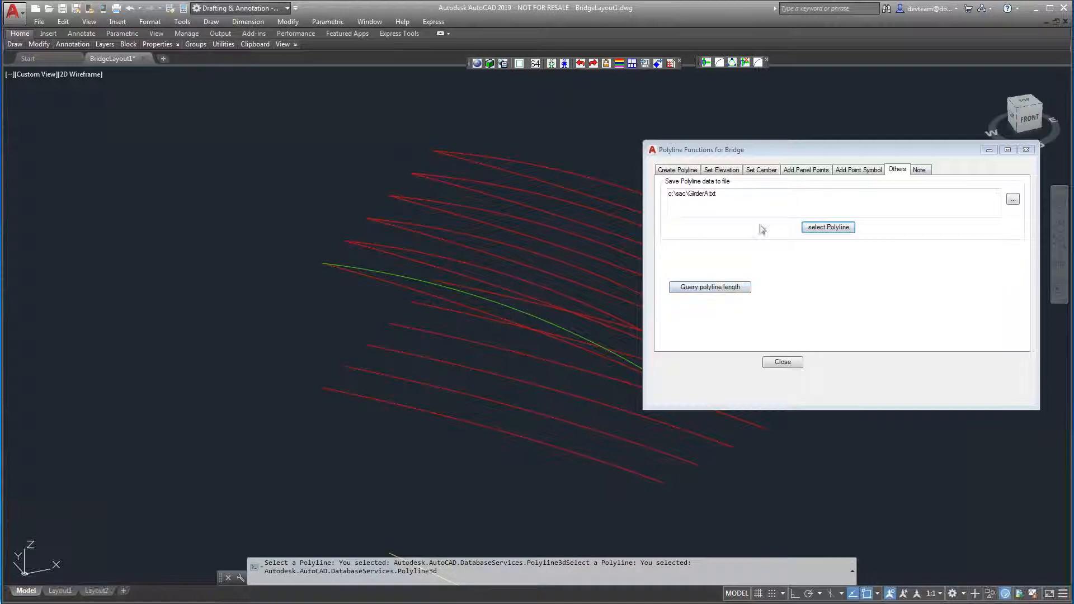
# Save the data of the curved polyline next to the green one to C:\sac\GirderB.txt and close the polyline dialog.
pyautogui.moveTo(704, 194); pyautogui.dragTo(711, 194)
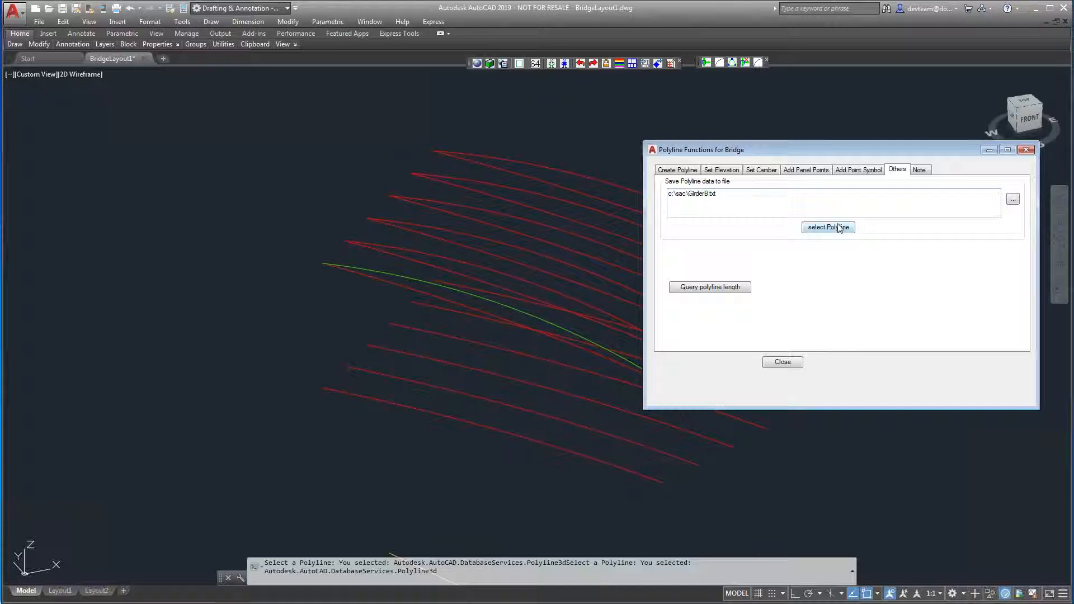
pyautogui.click(1013, 200)
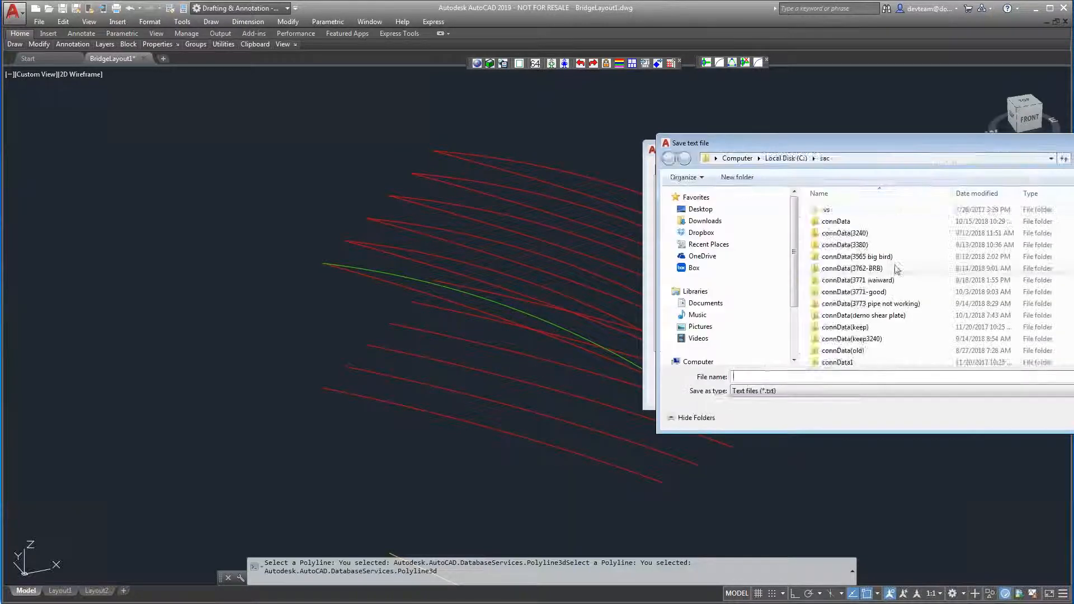
pyautogui.moveTo(917, 206); pyautogui.dragTo(924, 295)
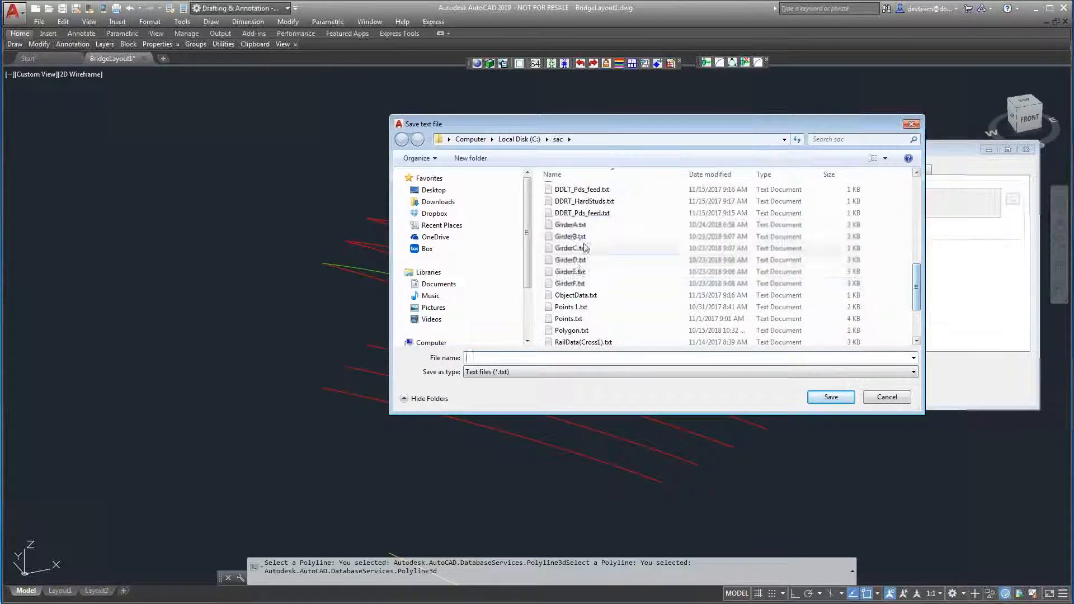
pyautogui.click(576, 237)
pyautogui.click(831, 398)
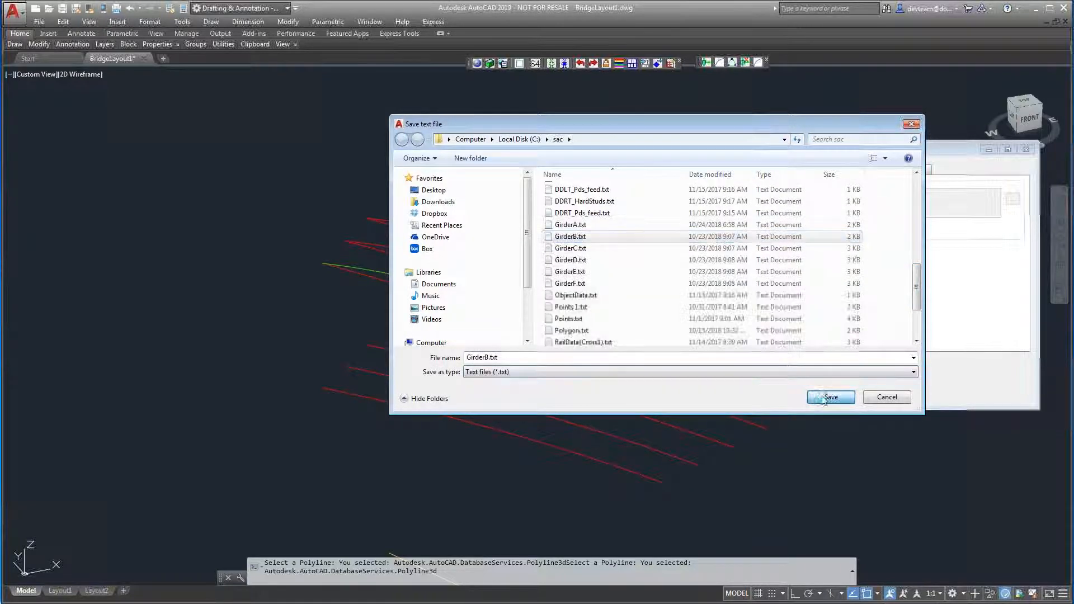
pyautogui.click(563, 308)
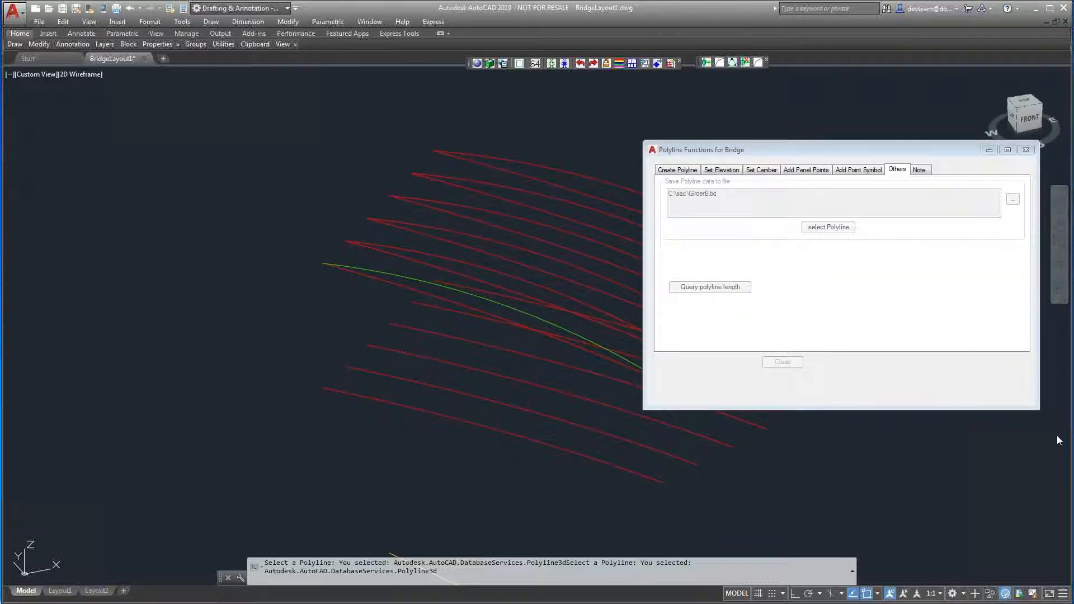
pyautogui.click(832, 228)
pyautogui.click(407, 257)
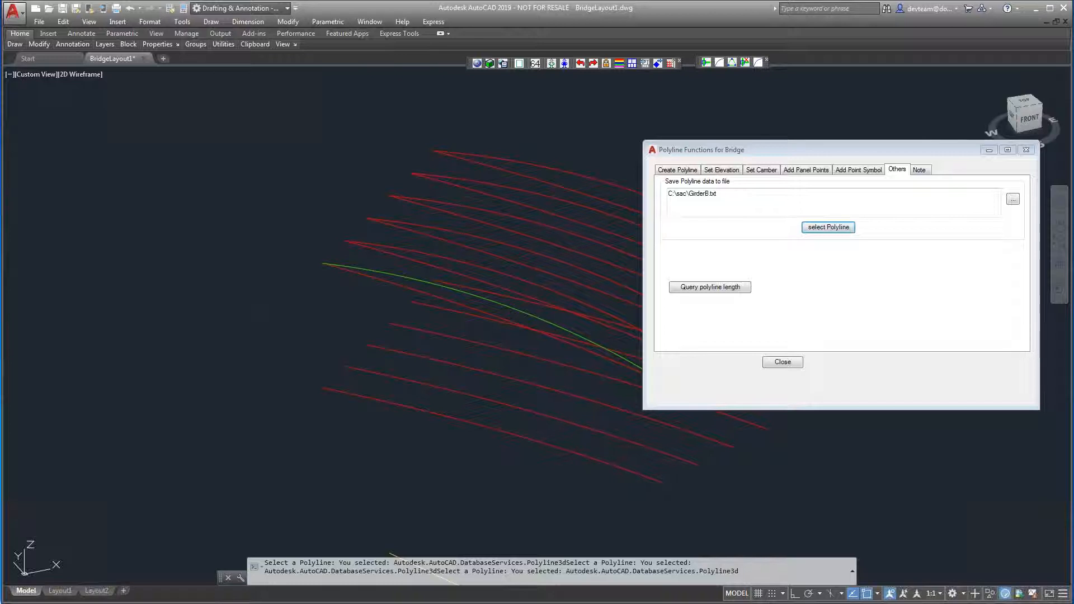
pyautogui.click(791, 364)
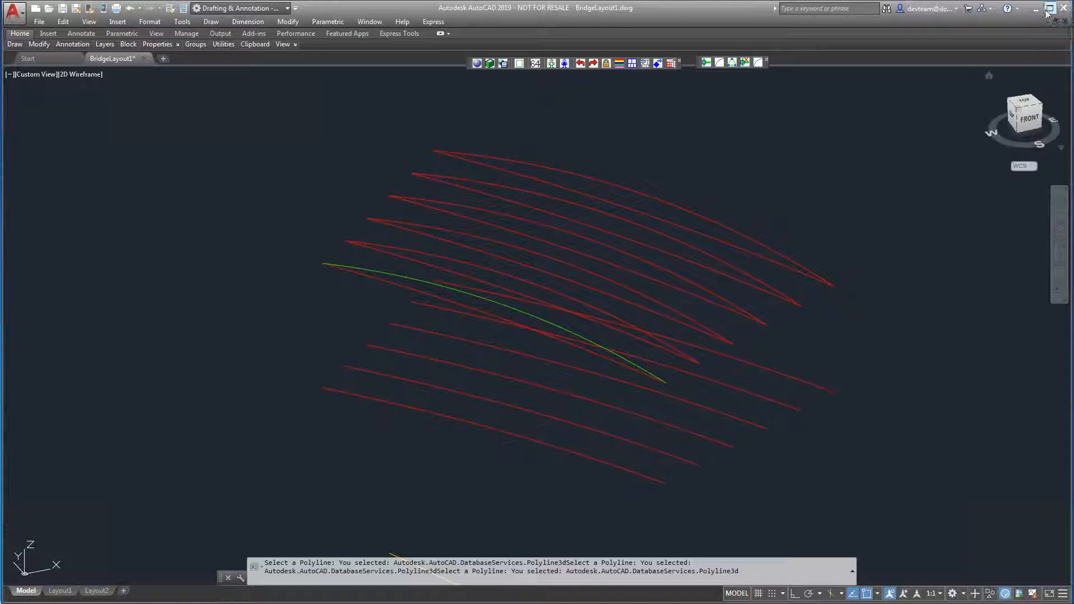
# Switch to Tekla Structures and open the Add Spiral Beam function of the Connection Application.
pyautogui.click(1036, 9)
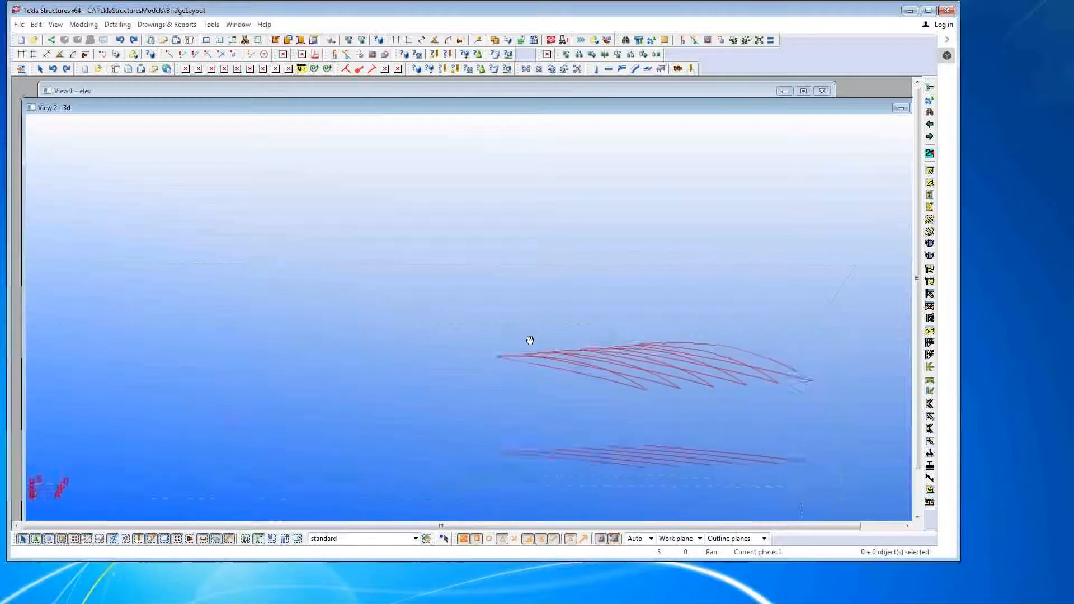
pyautogui.scroll(2, 580, 403)
pyautogui.scroll(2, 513, 339)
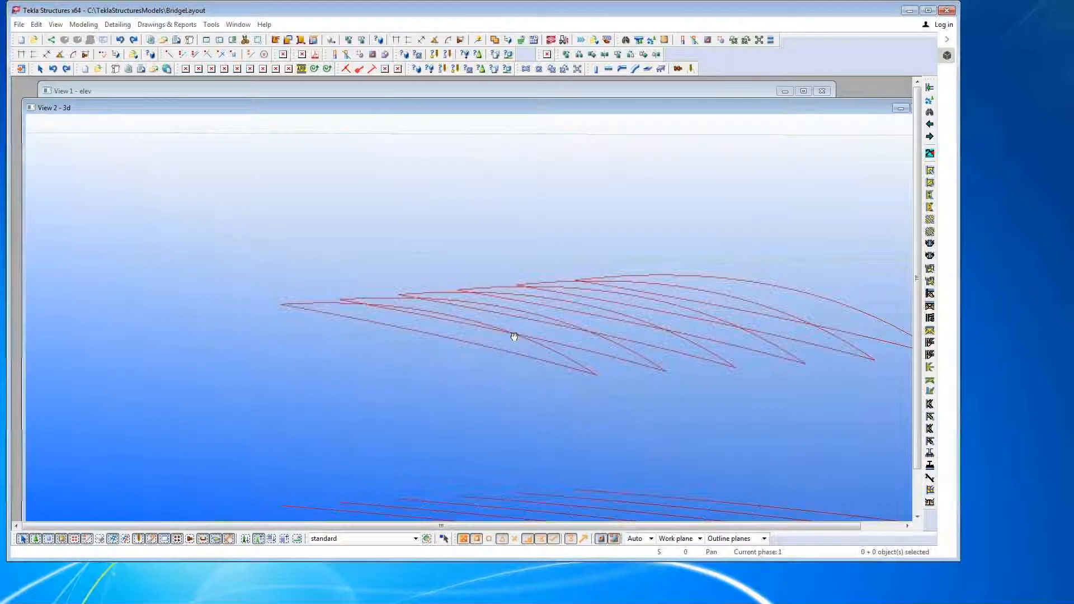
pyautogui.scroll(1, 555, 357)
pyautogui.scroll(-1, 555, 356)
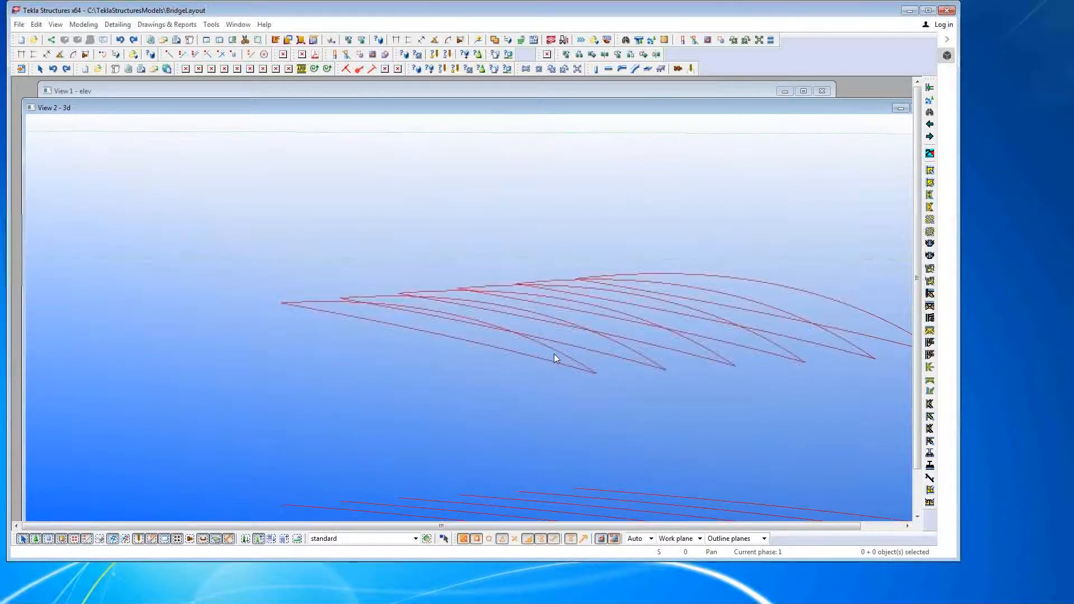
pyautogui.scroll(-2, 554, 353)
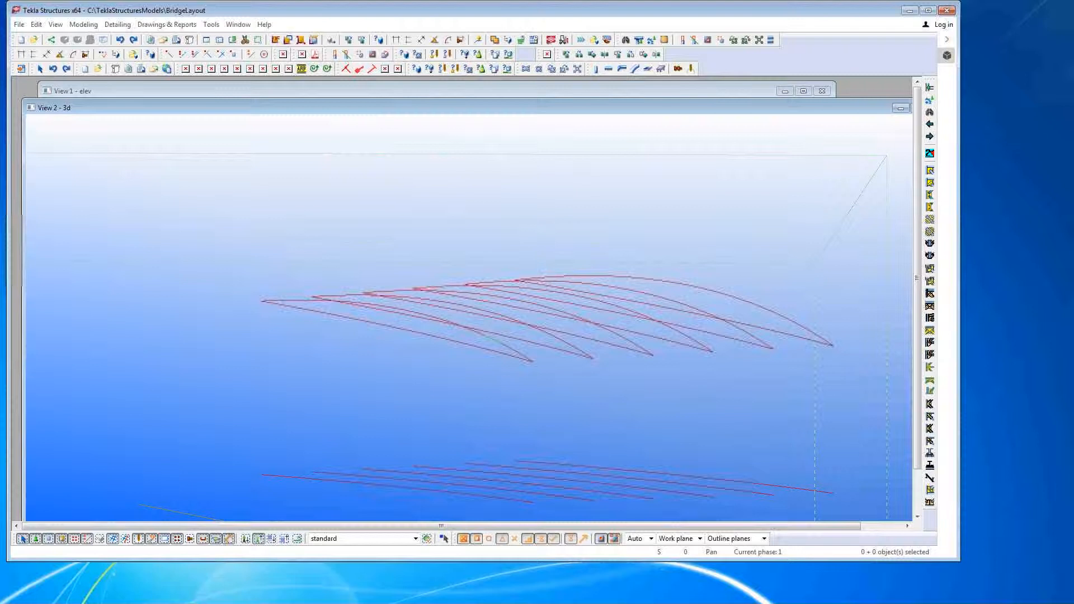
pyautogui.moveTo(498, 344); pyautogui.dragTo(506, 325, button='middle')
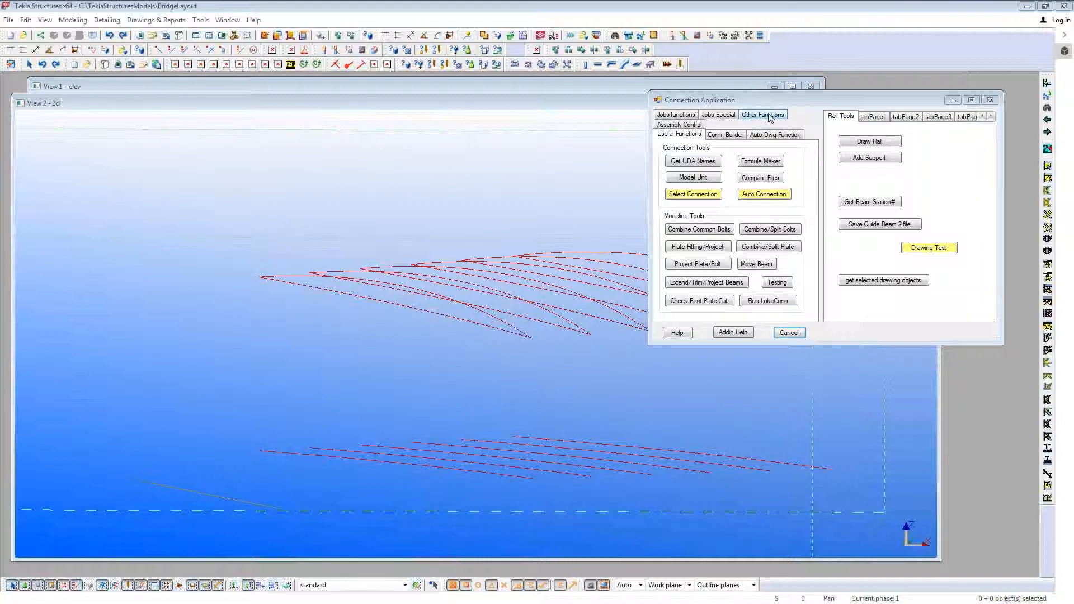
pyautogui.click(770, 116)
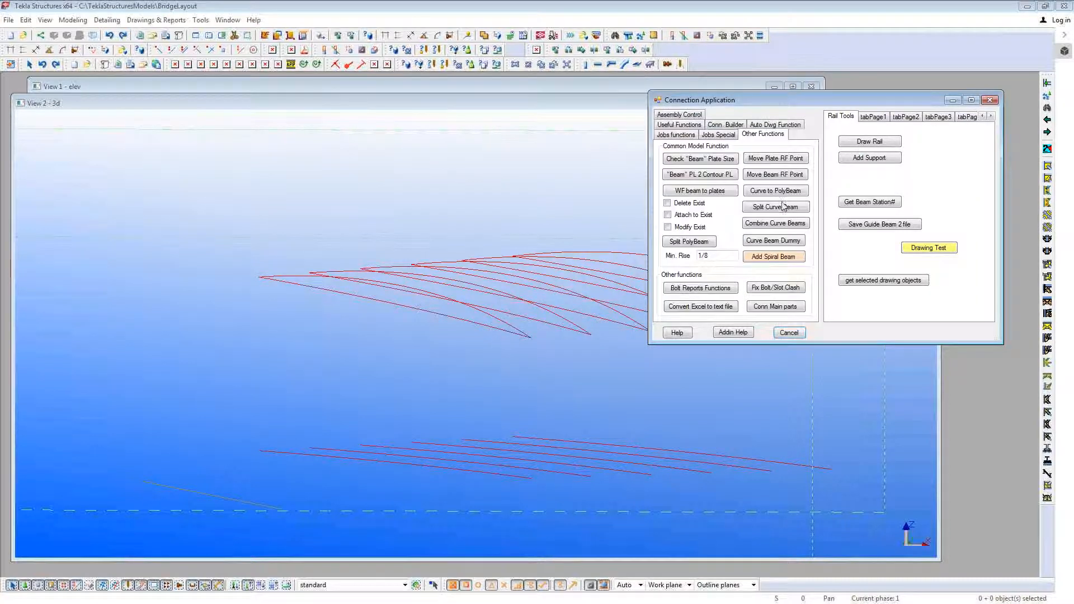
pyautogui.click(787, 260)
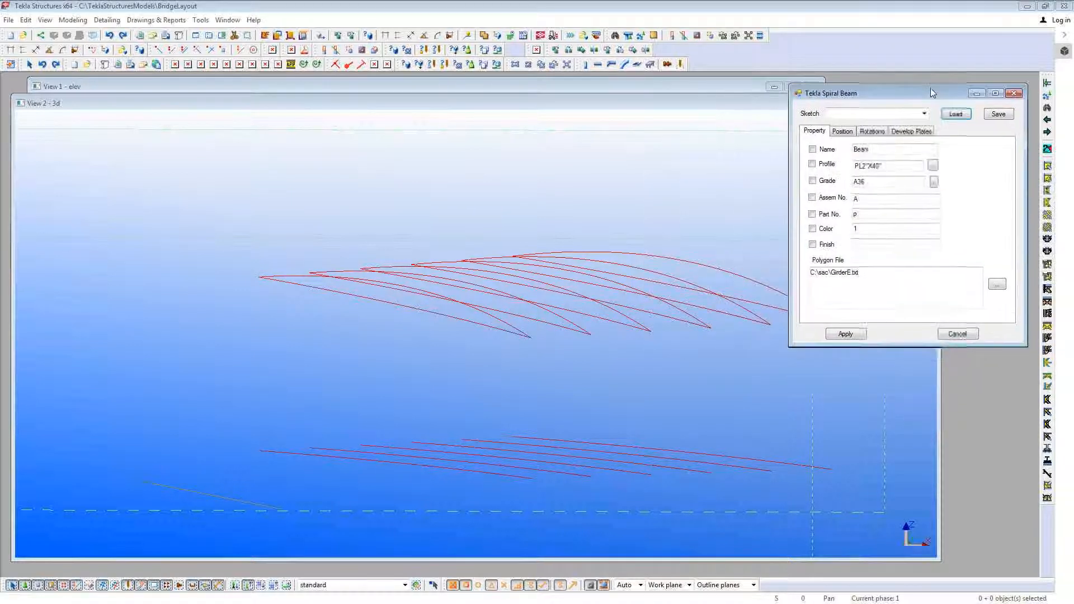
# Choose C:\sac\GirderA.txt as the polygon file for the spiral beam.
pyautogui.moveTo(557, 322); pyautogui.dragTo(530, 367, button='middle')
pyautogui.scroll(3, 547, 368)
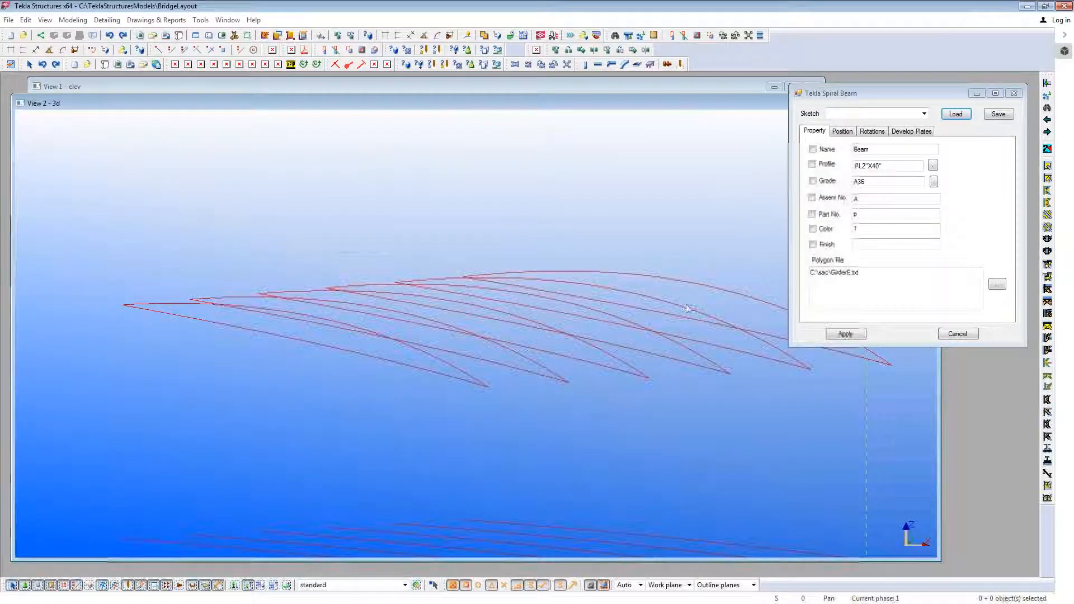
pyautogui.scroll(-2, 696, 274)
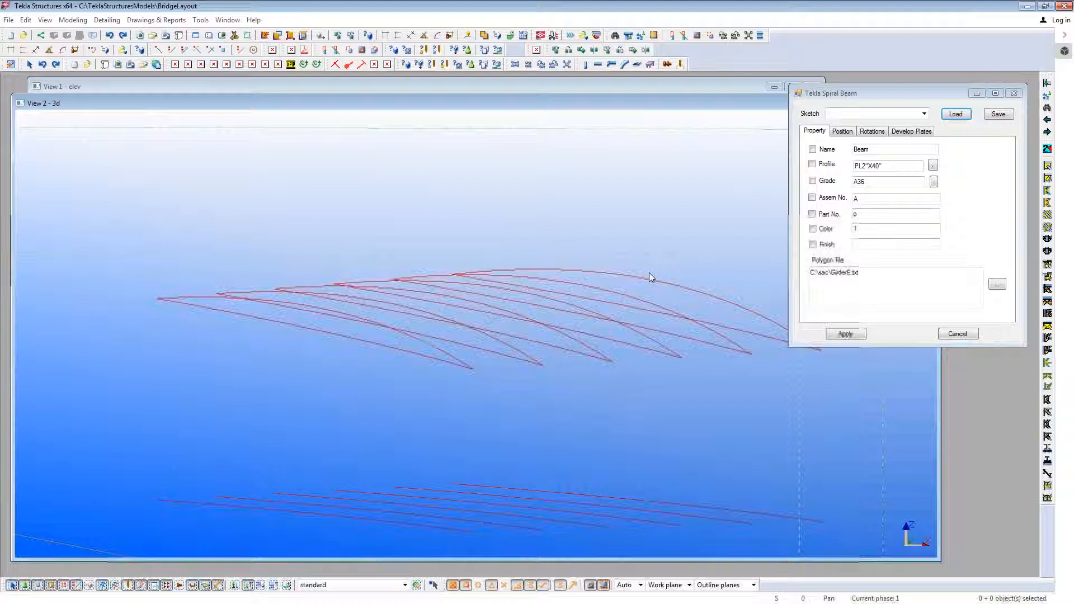
pyautogui.scroll(-1, 643, 318)
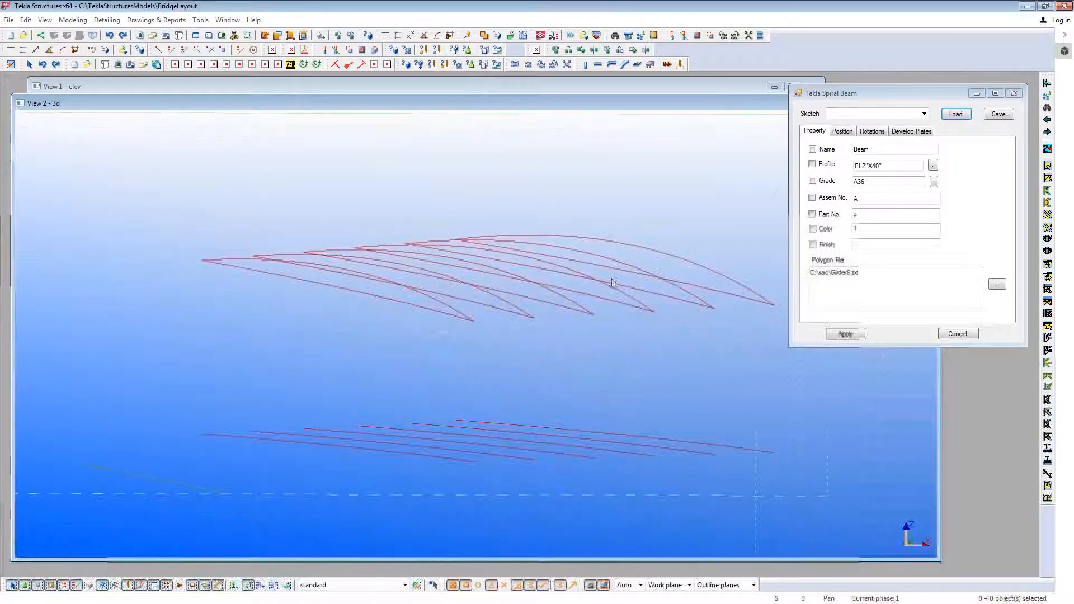
pyautogui.scroll(2, 463, 321)
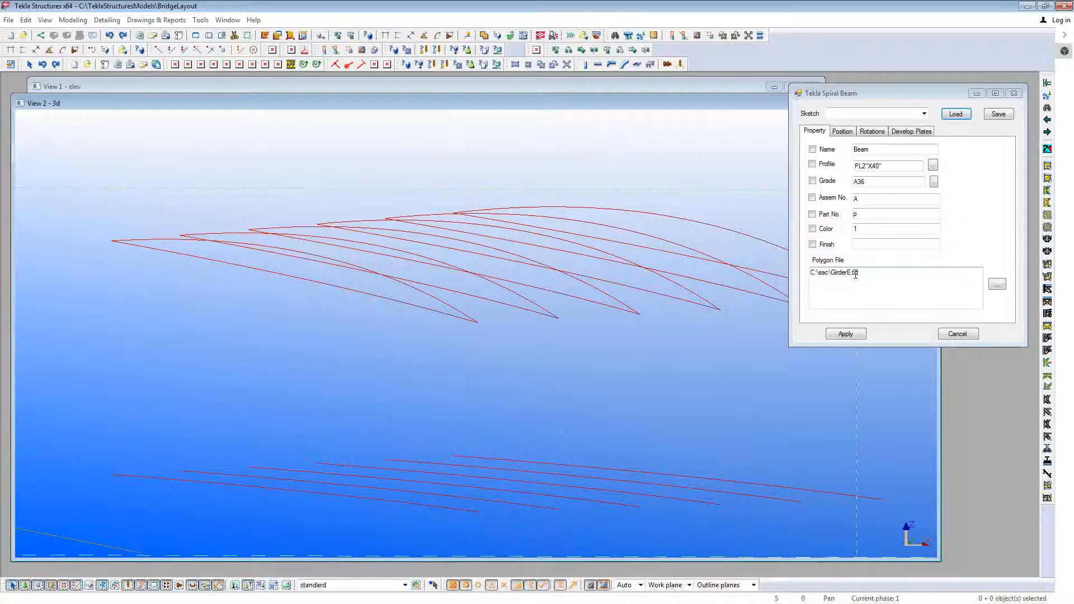
pyautogui.click(998, 284)
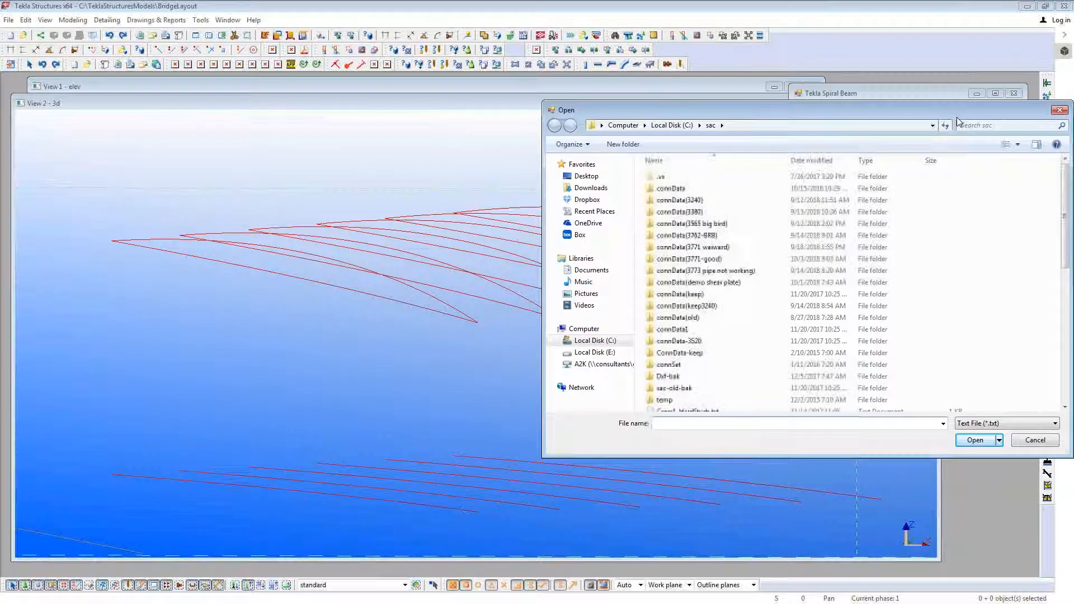
pyautogui.moveTo(1063, 203); pyautogui.dragTo(1052, 334)
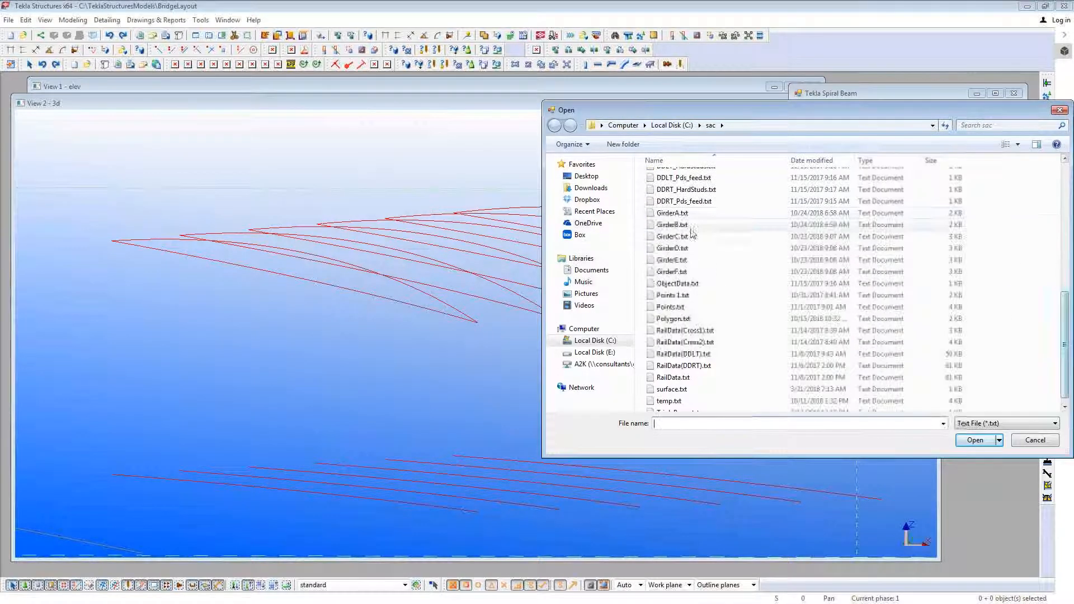
pyautogui.doubleClick(667, 215)
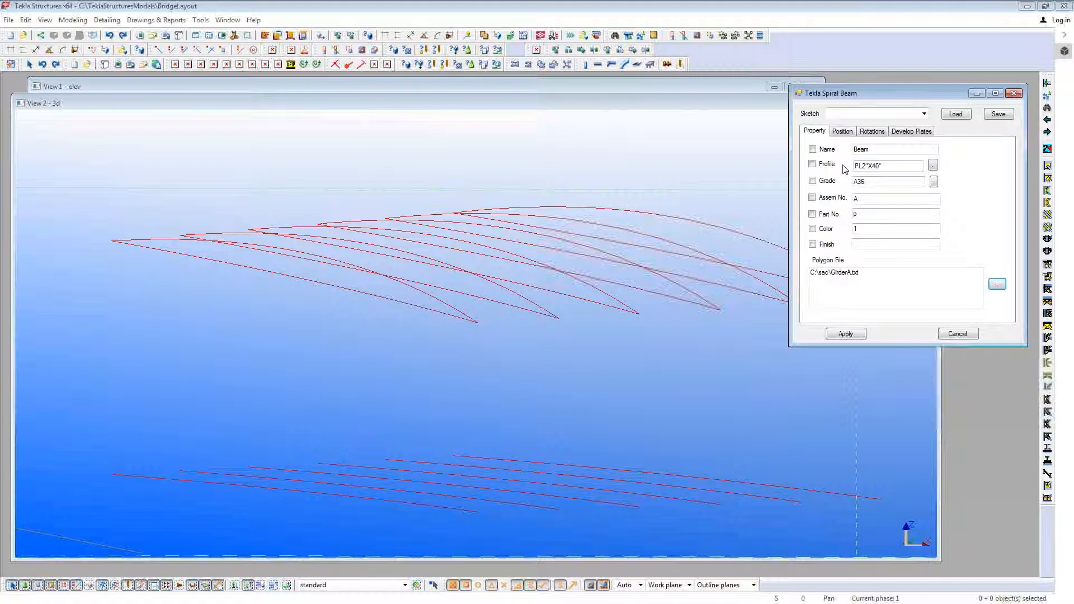
# Enable Use profile for the spiral beam and clear its plate widths.
pyautogui.click(842, 132)
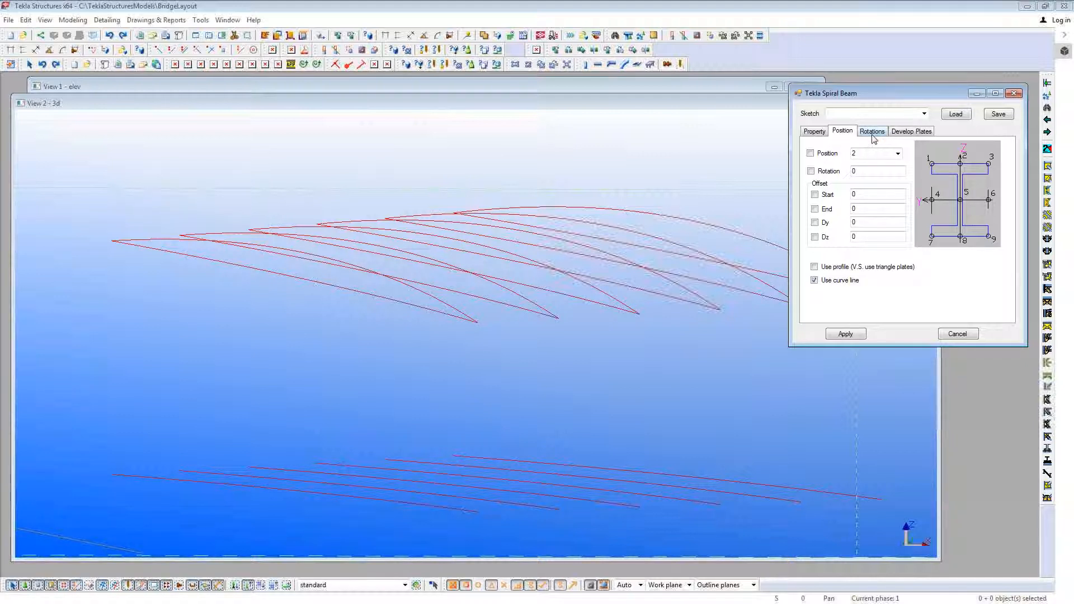
pyautogui.click(814, 267)
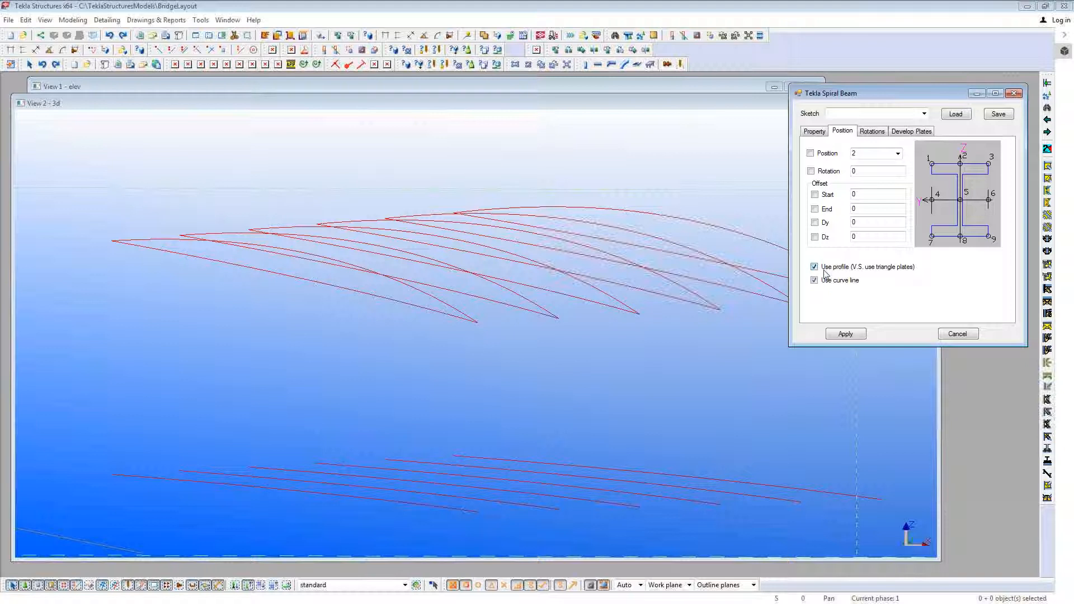
pyautogui.click(874, 132)
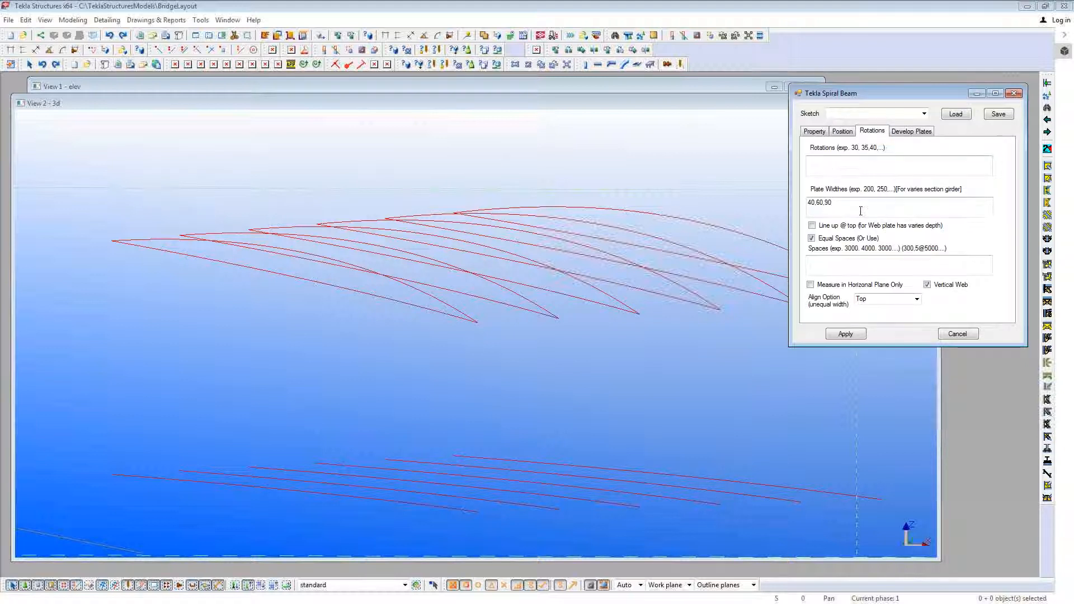
pyautogui.moveTo(855, 204); pyautogui.dragTo(791, 209)
pyautogui.press('Delete')
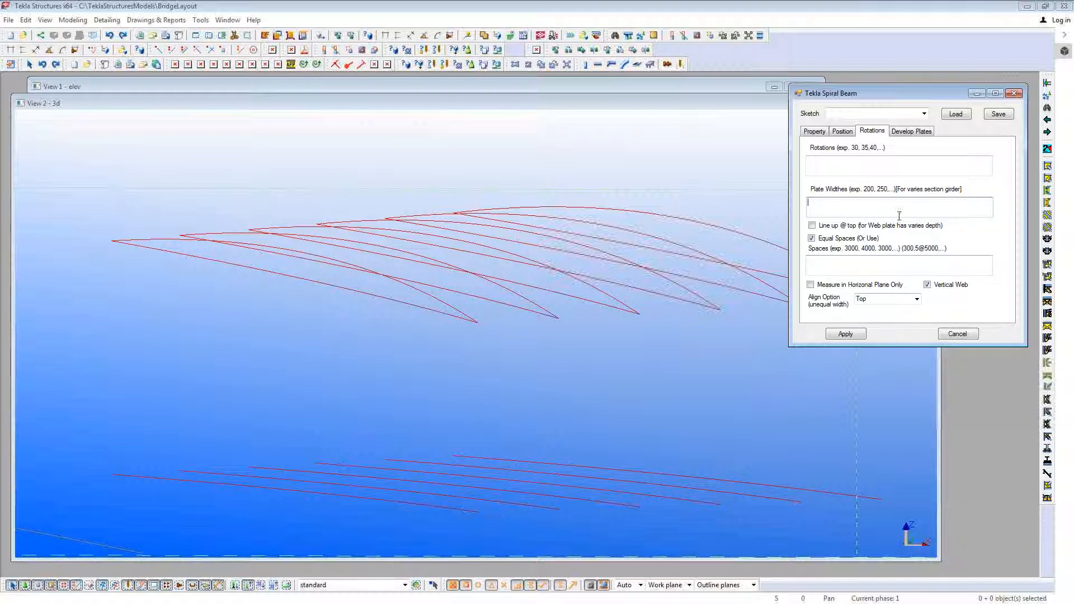
# Create the PL2"X40" spiral beam along the Girder A curve and select the new beam.
pyautogui.click(846, 334)
pyautogui.moveTo(480, 384); pyautogui.dragTo(559, 402, button='middle')
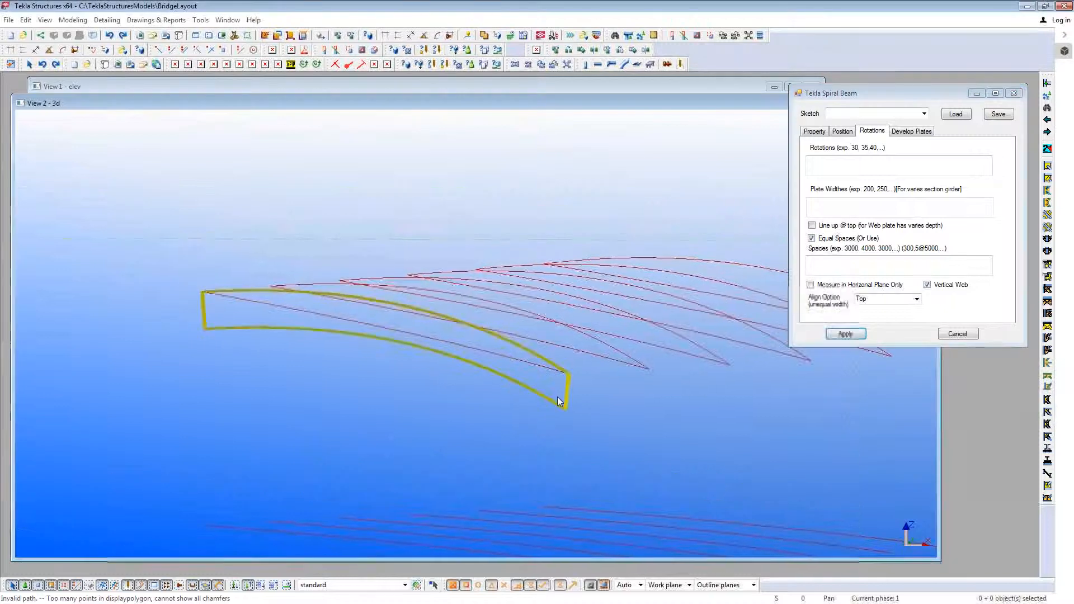
pyautogui.scroll(3, 568, 392)
pyautogui.click(572, 386)
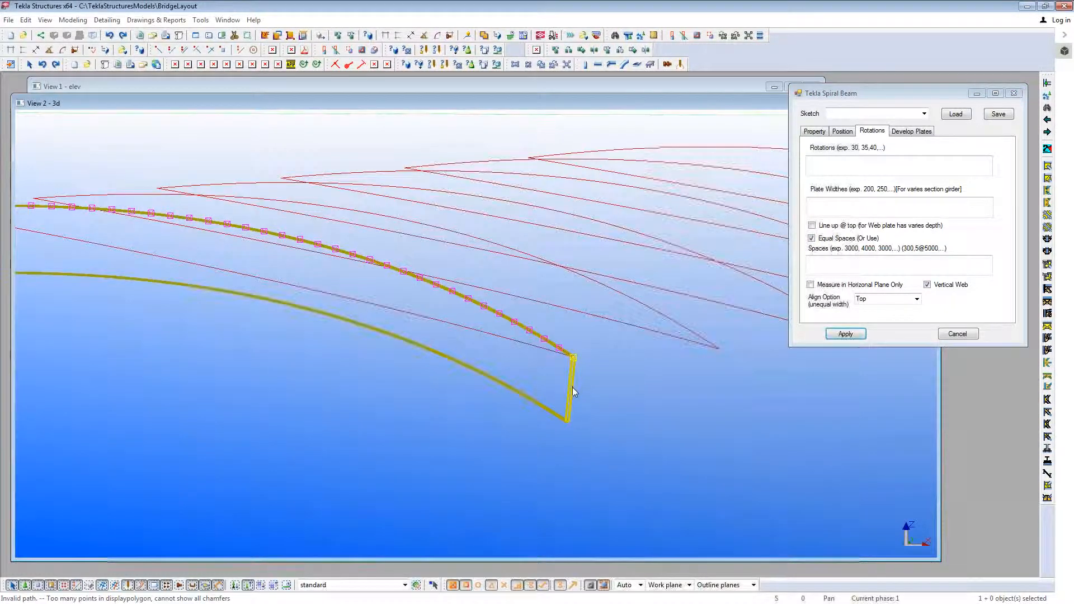
# Examine the new spiral beam along the Girder A curve in 3D and in plan view.
pyautogui.scroll(-3, 573, 388)
pyautogui.scroll(-2, 602, 407)
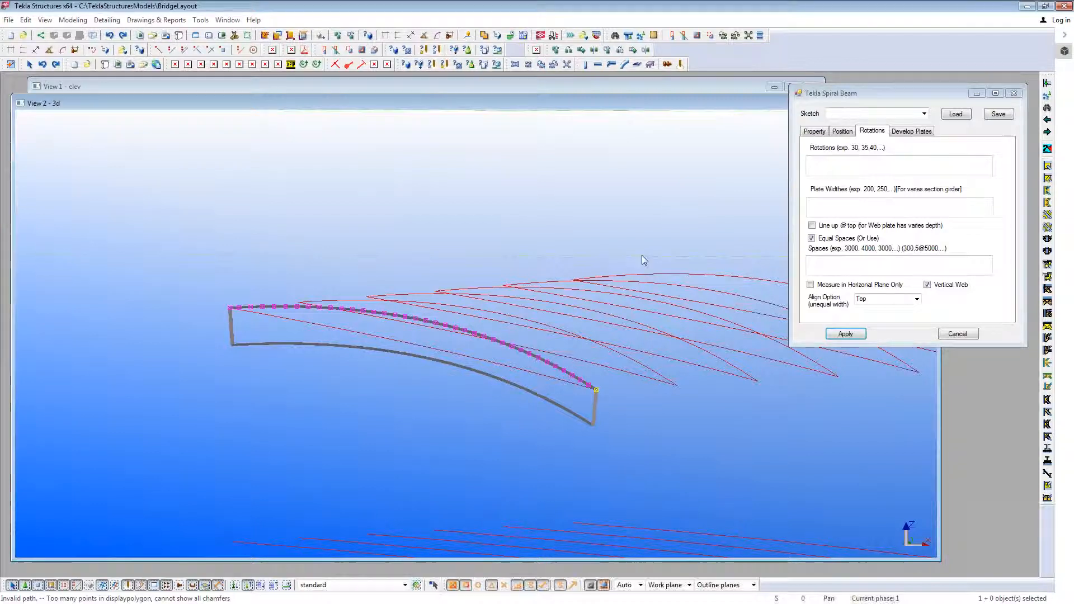
pyautogui.moveTo(859, 93); pyautogui.dragTo(870, 101)
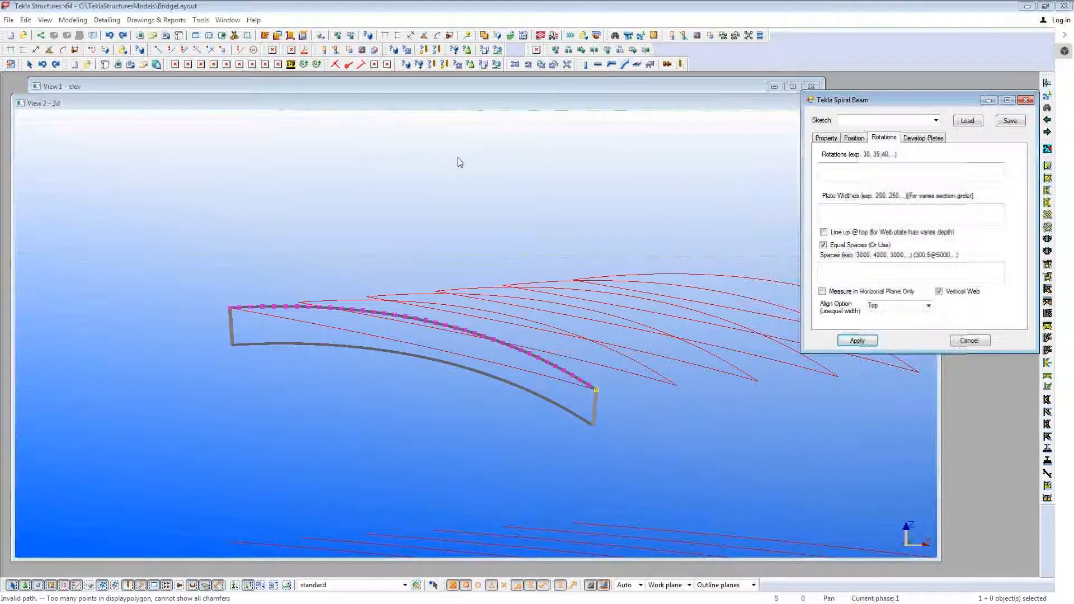
pyautogui.click(490, 179)
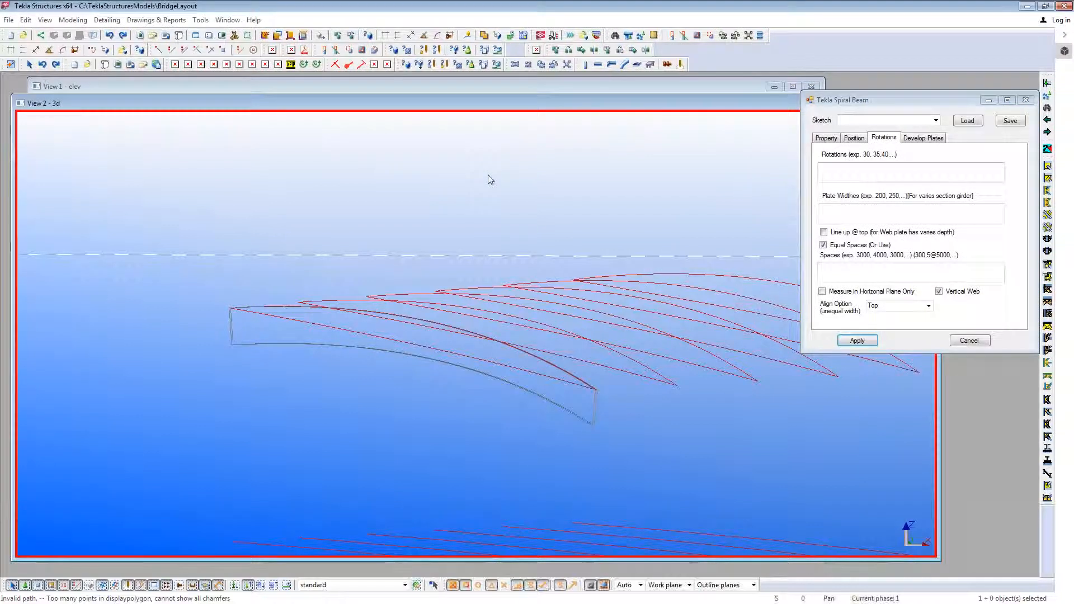
pyautogui.hotkey('ctrl', 'p')
pyautogui.scroll(3, 640, 213)
pyautogui.scroll(3, 582, 226)
pyautogui.scroll(5, 587, 235)
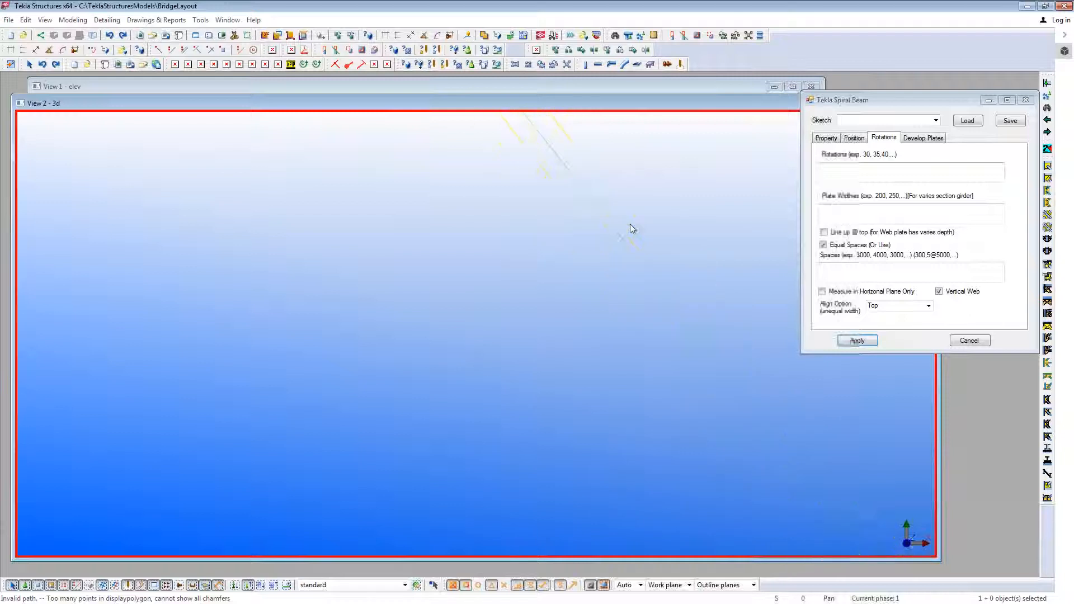
pyautogui.scroll(-6, 562, 287)
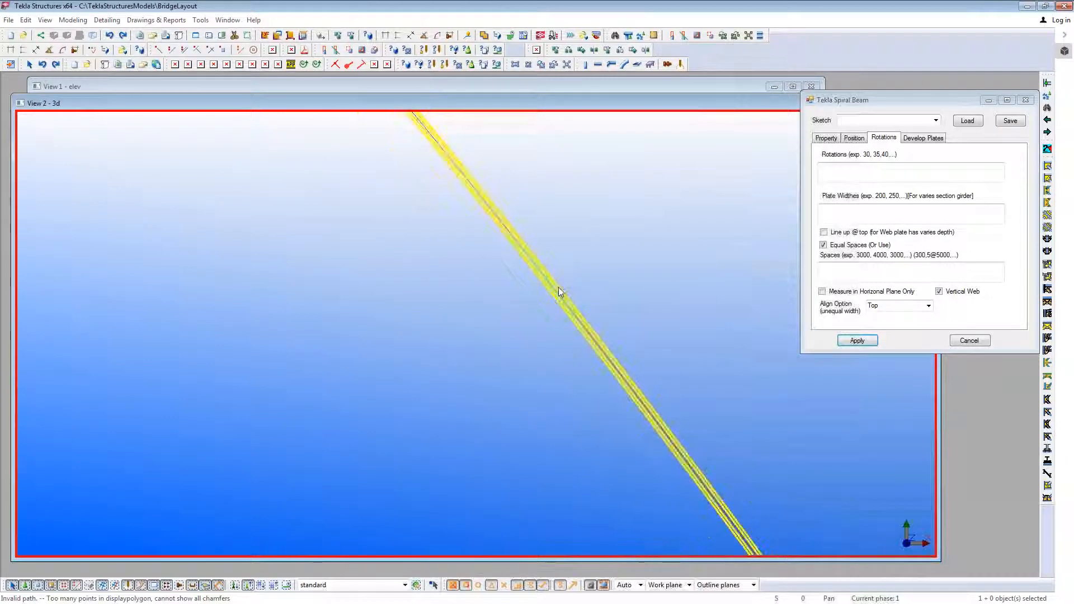
pyautogui.moveTo(553, 288); pyautogui.dragTo(486, 349, button='middle')
pyautogui.scroll(-2, 486, 349)
pyautogui.scroll(3, 408, 213)
pyautogui.scroll(5, 404, 270)
pyautogui.scroll(2, 408, 253)
pyautogui.scroll(-10, 408, 250)
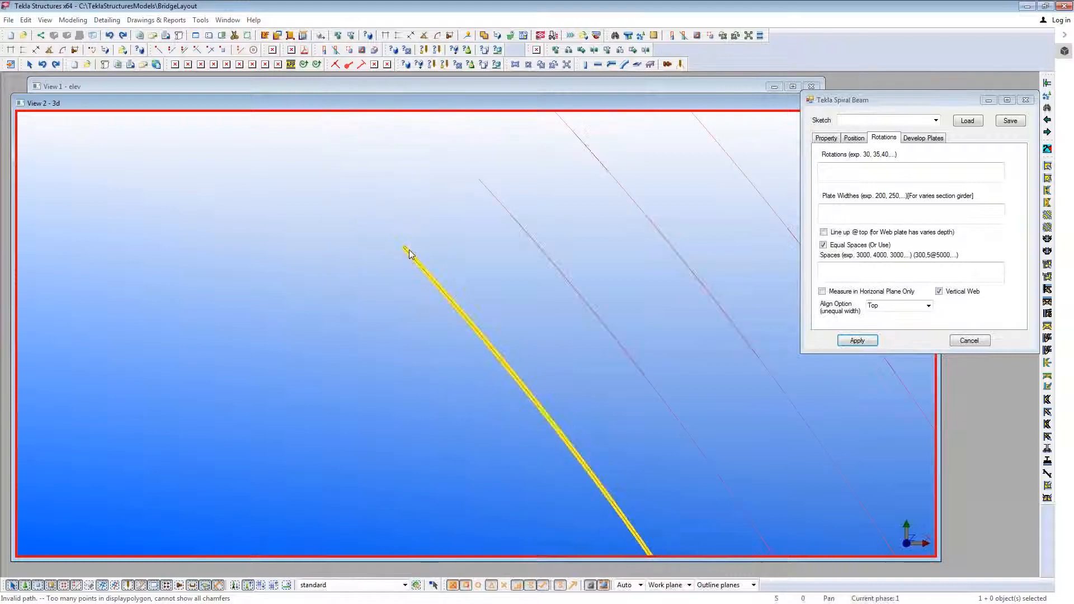
pyautogui.scroll(2, 496, 305)
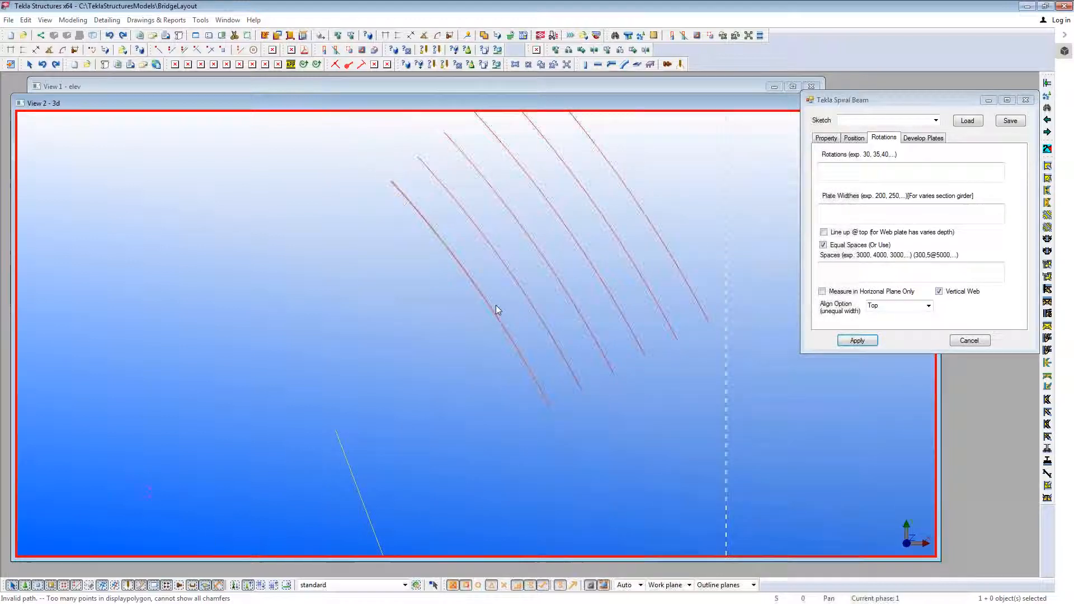
# Delete the profile-based spiral beam from the Girder A curve.
pyautogui.press('v')
pyautogui.click(495, 305)
pyautogui.keyDown('ctrl'); pyautogui.moveTo(462, 355); pyautogui.dragTo(395, 238, button='middle'); pyautogui.keyUp('ctrl')
pyautogui.rightClick(392, 235)
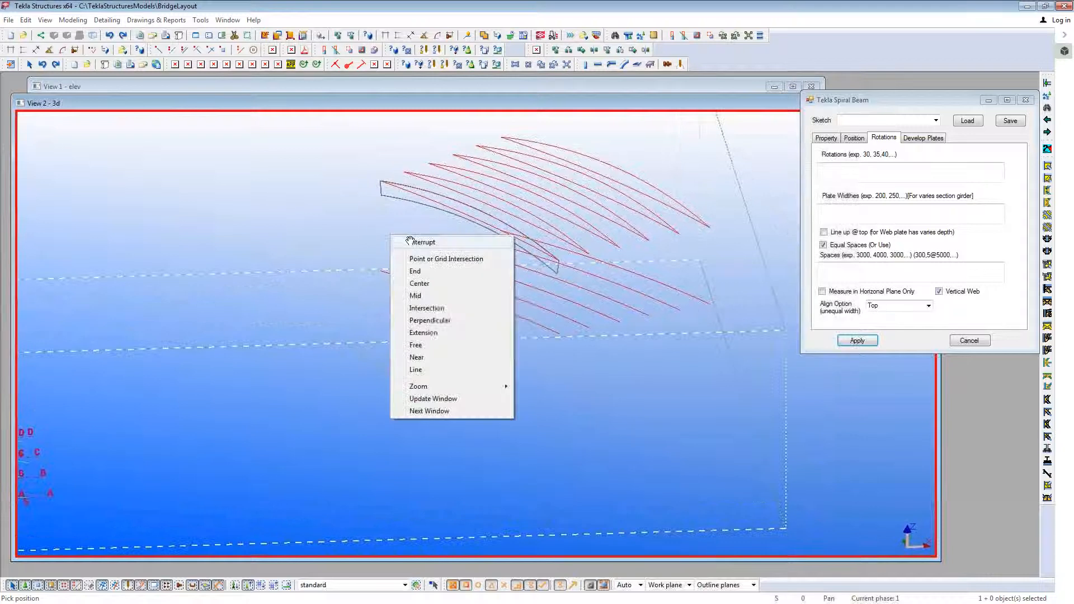
pyautogui.click(411, 240)
pyautogui.scroll(5, 446, 226)
pyautogui.scroll(2, 474, 211)
pyautogui.moveTo(474, 211); pyautogui.dragTo(435, 287, button='middle')
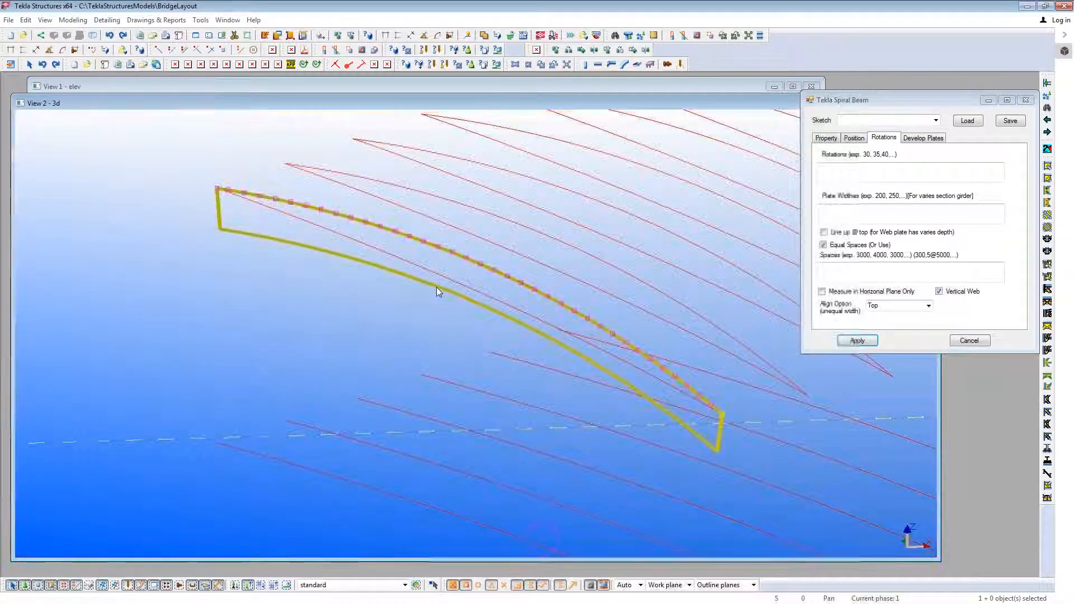
pyautogui.press('Delete')
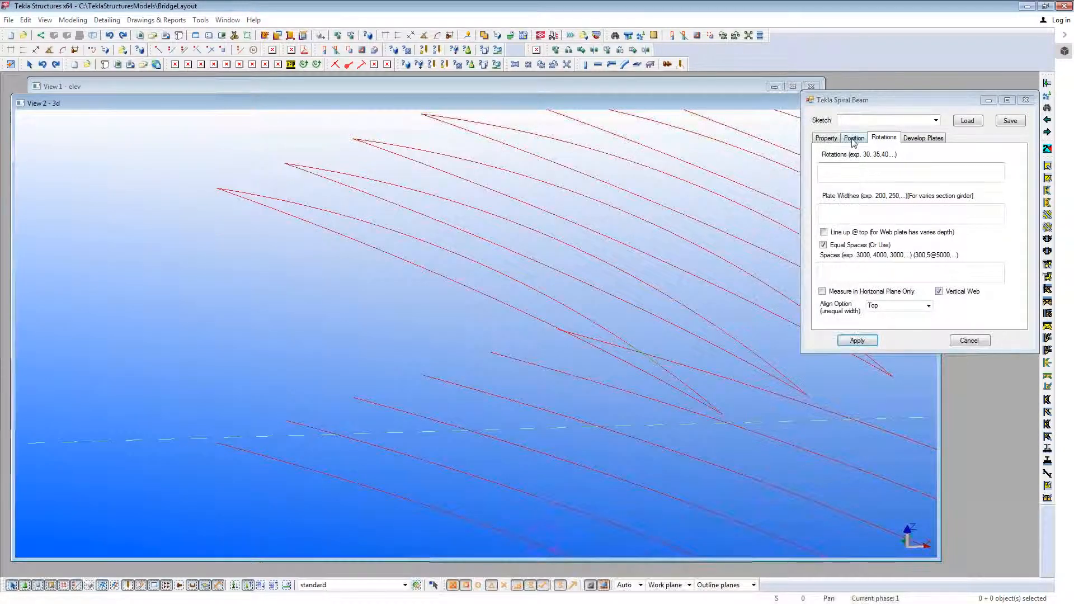
# Turn off Use profile and create the Girder A web from triangle plates.
pyautogui.click(854, 139)
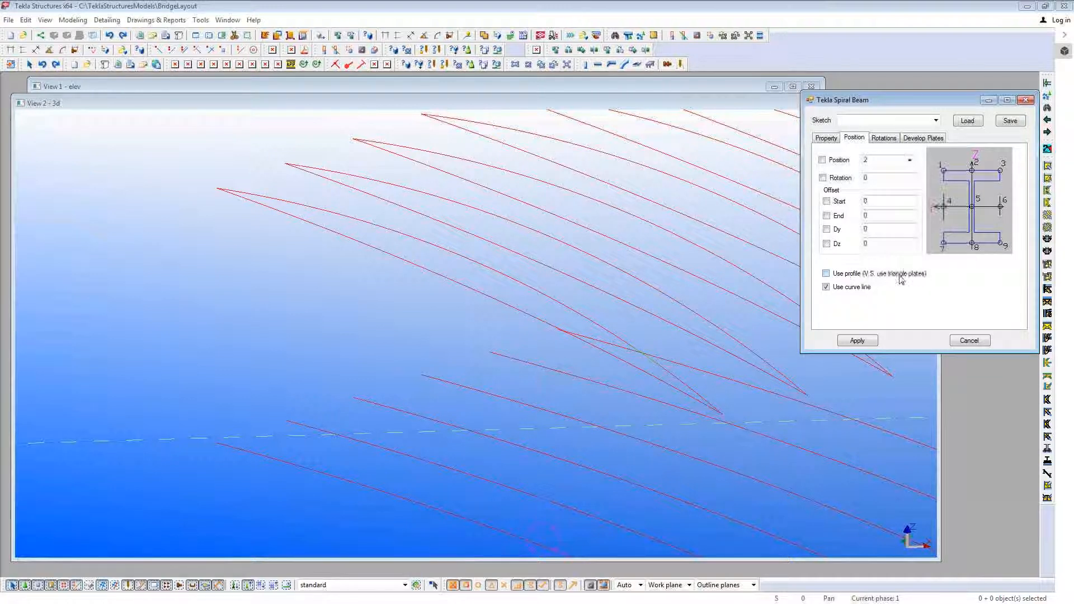
pyautogui.click(884, 140)
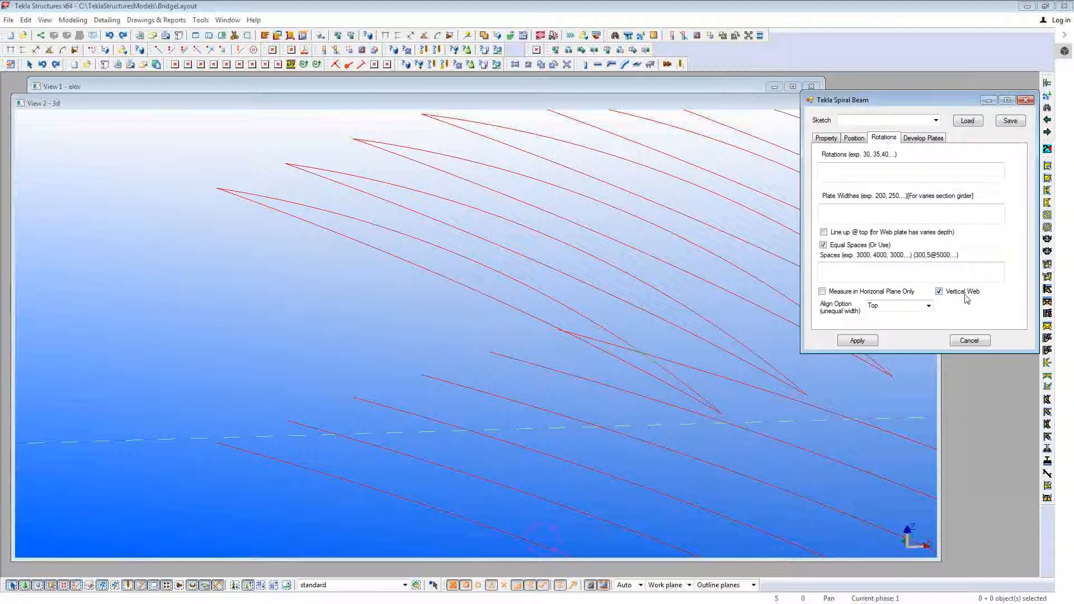
pyautogui.click(862, 341)
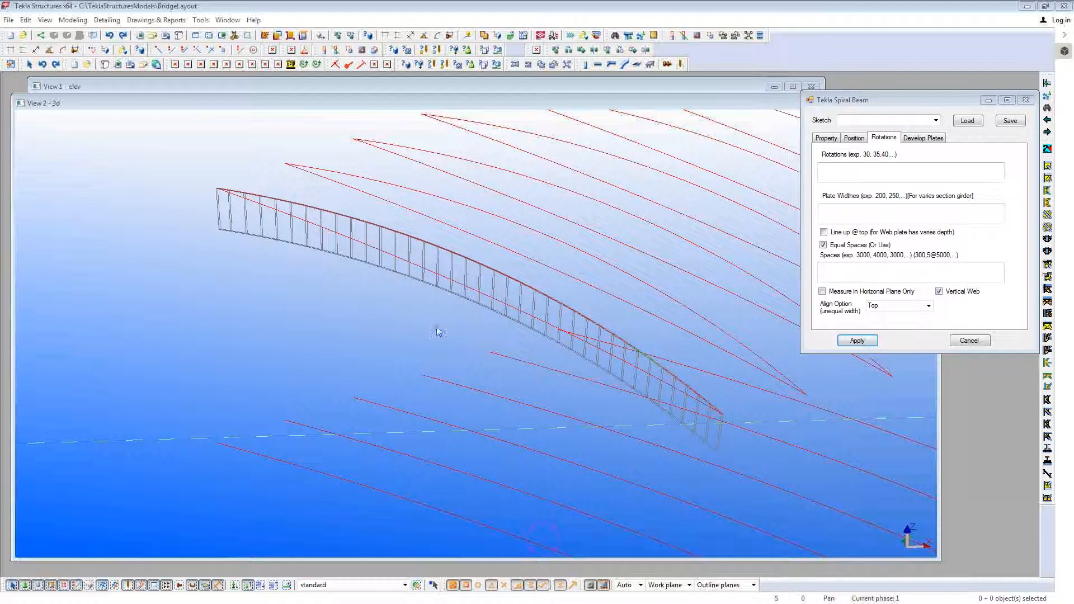
# Examine the segmented web plates of Girder A close up and in plan view.
pyautogui.scroll(5, 246, 263)
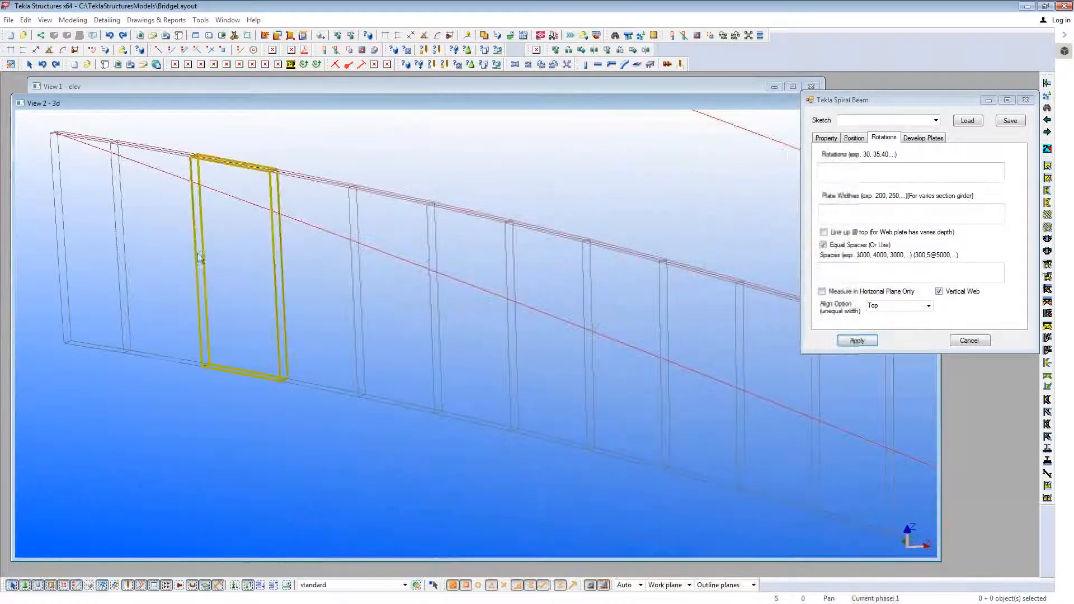
pyautogui.scroll(-4, 203, 212)
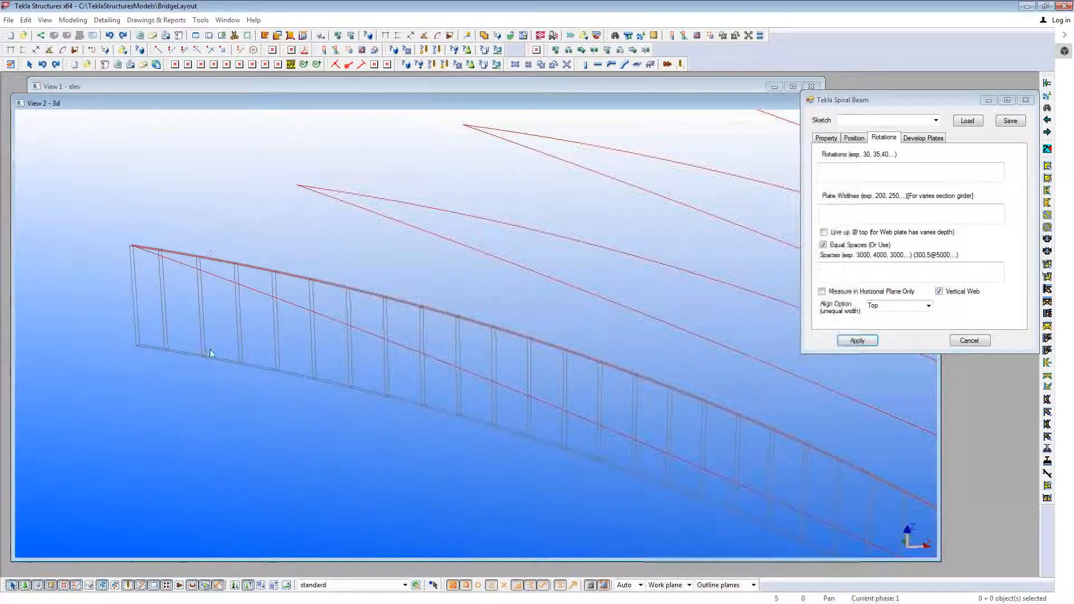
pyautogui.scroll(-3, 229, 336)
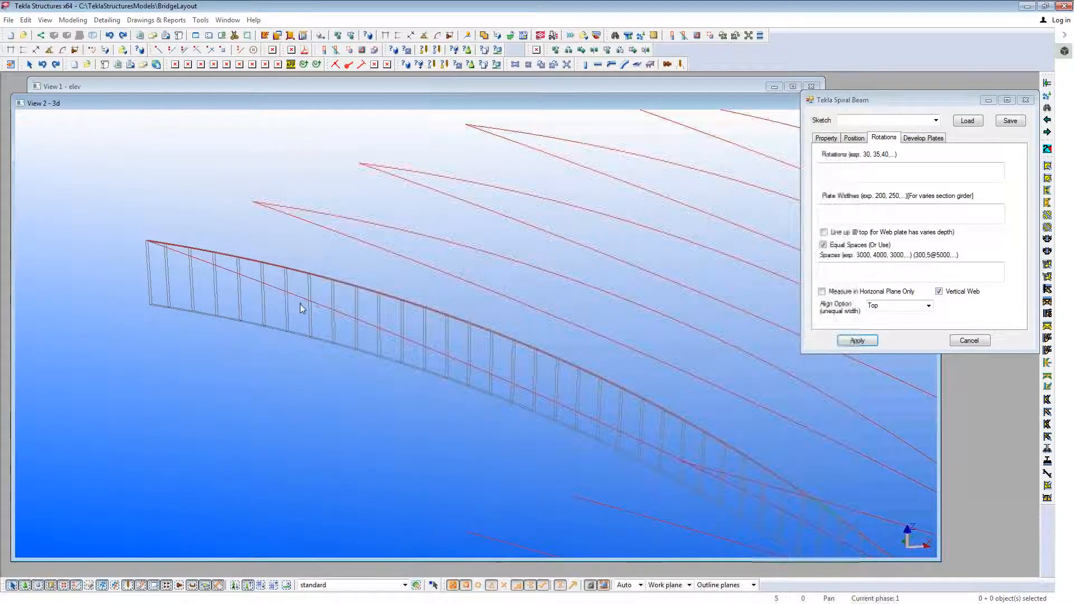
pyautogui.scroll(4, 300, 304)
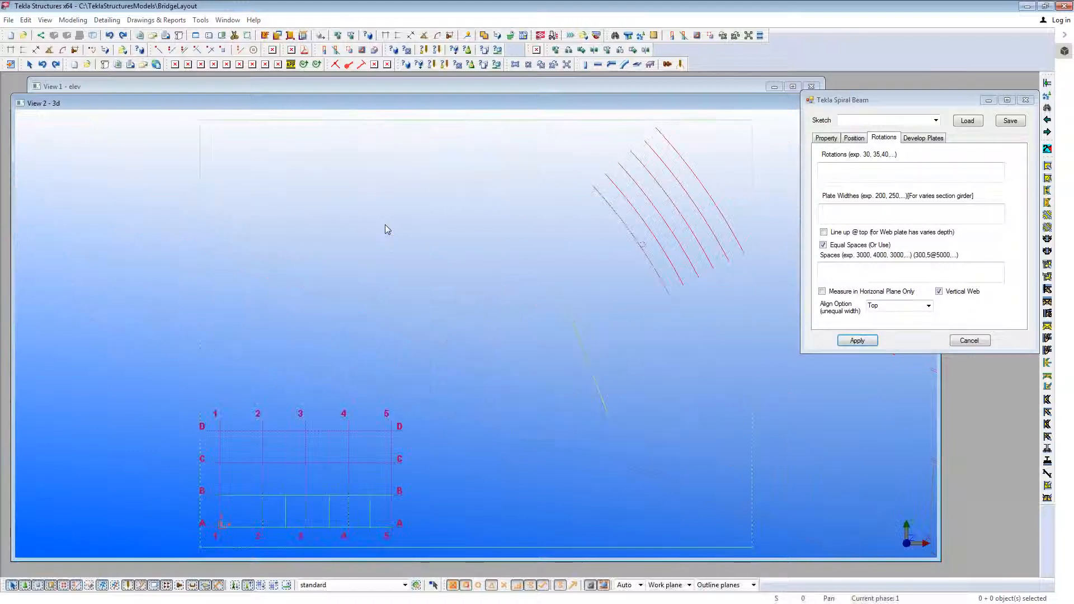
pyautogui.scroll(3, 666, 258)
pyautogui.scroll(5, 560, 209)
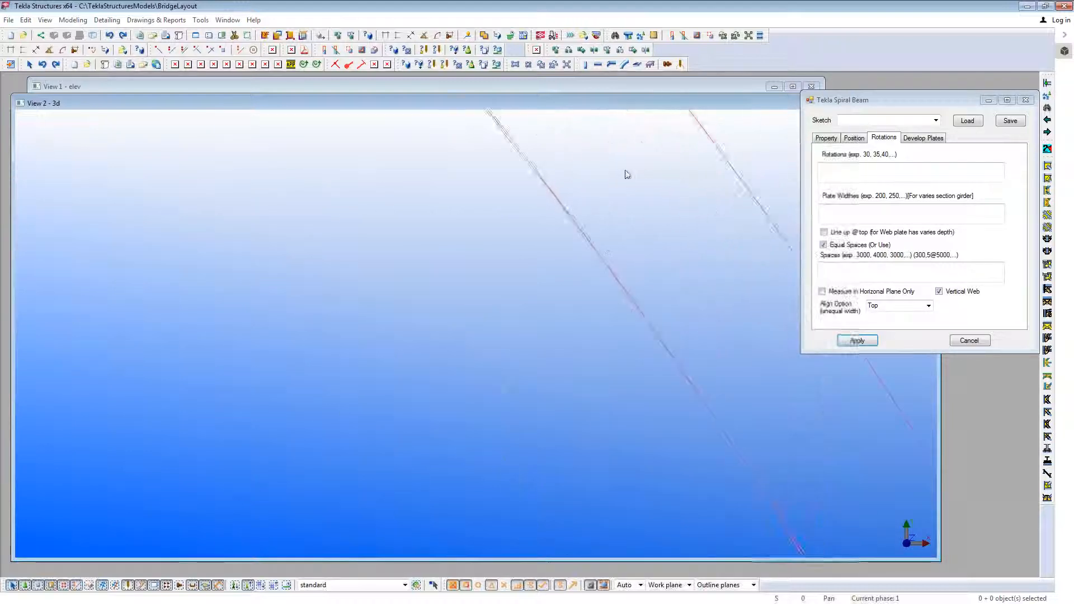
pyautogui.moveTo(651, 264); pyautogui.dragTo(536, 277, button='middle')
pyautogui.scroll(-6, 536, 276)
pyautogui.scroll(-3, 449, 271)
pyautogui.scroll(5, 506, 369)
pyautogui.scroll(-5, 439, 293)
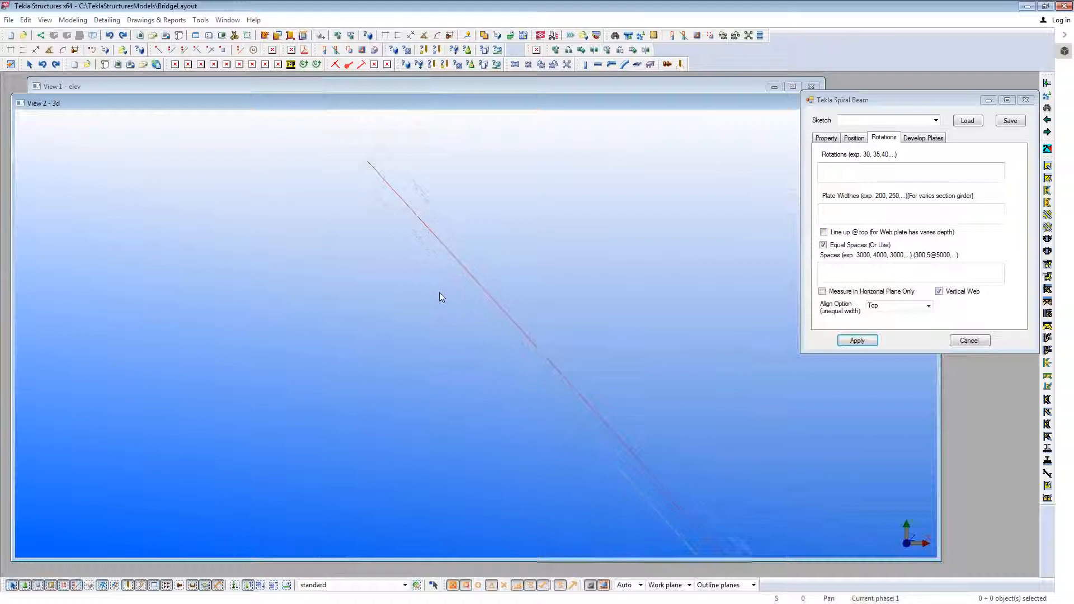
pyautogui.scroll(2, 439, 294)
pyautogui.scroll(-4, 446, 305)
pyautogui.moveTo(446, 306); pyautogui.dragTo(438, 192, button='middle')
pyautogui.scroll(-1, 439, 192)
pyautogui.scroll(-3, 505, 351)
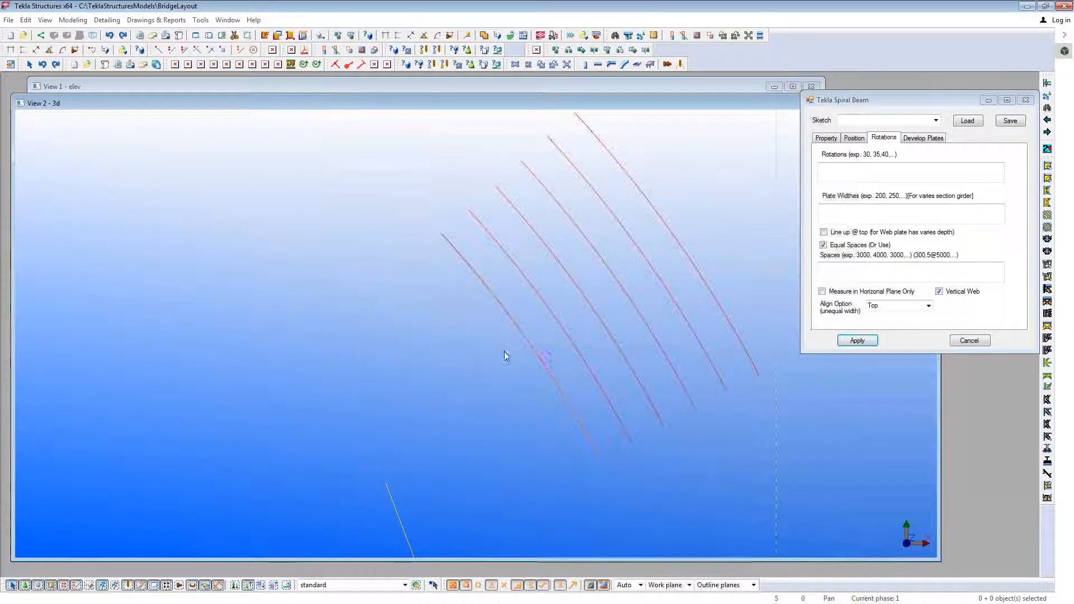
# Set the spiral beam profile to PL3"X30" for the girder flanges.
pyautogui.press('v')
pyautogui.click(559, 404)
pyautogui.moveTo(502, 436)
pyautogui.keyDown('ctrl'); pyautogui.mouseDown(button='middle')
pyautogui.moveTo(561, 410)
pyautogui.moveTo(508, 436)
pyautogui.mouseUp(button='middle'); pyautogui.keyUp('ctrl')
pyautogui.scroll(2, 437, 346)
pyautogui.rightClick(440, 337)
pyautogui.click(464, 346)
pyautogui.scroll(2, 492, 303)
pyautogui.moveTo(492, 303); pyautogui.dragTo(433, 325, button='middle')
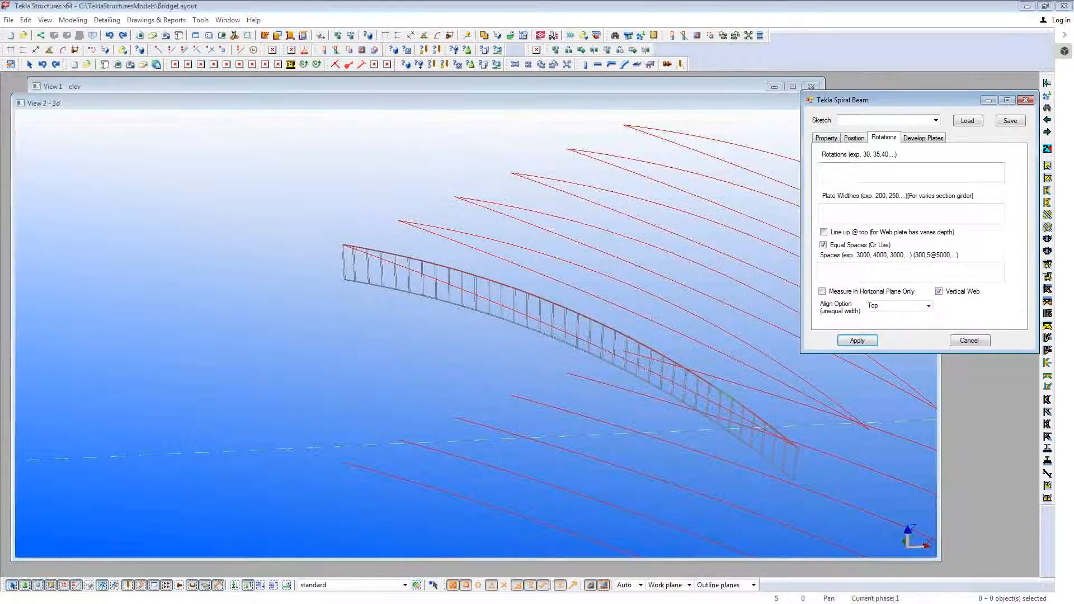
pyautogui.click(833, 138)
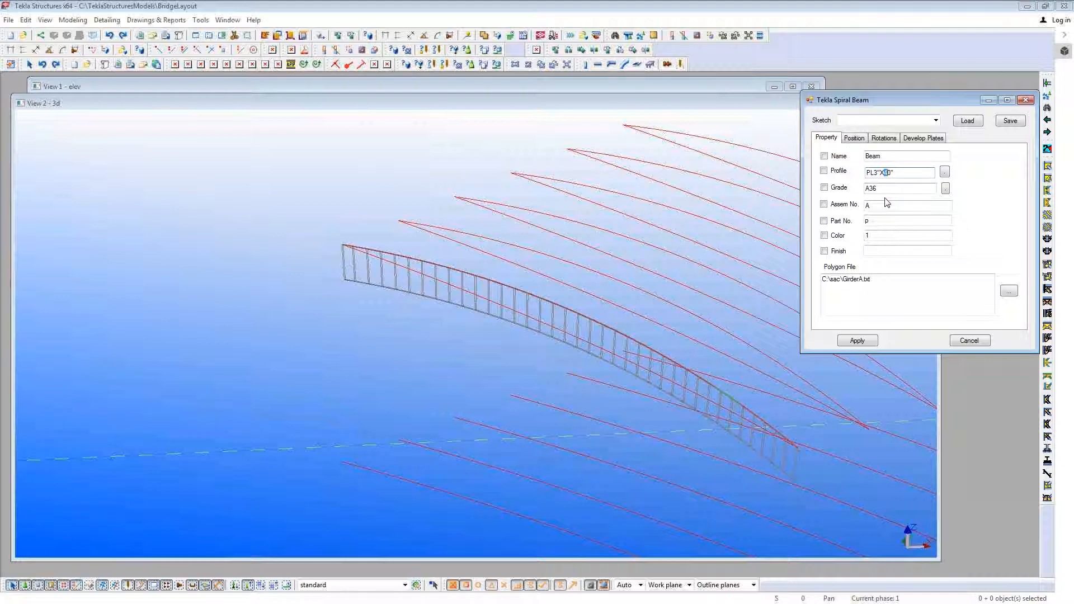
# Create the top flange along the Girder A curve with Position 6 and Rotation 90.
pyautogui.click(856, 138)
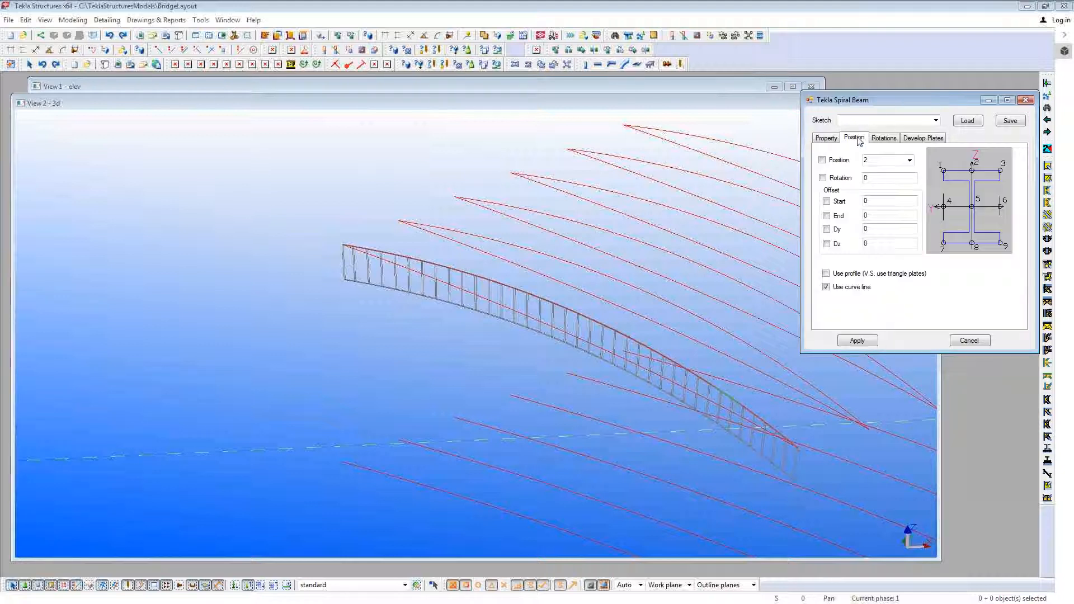
pyautogui.click(910, 162)
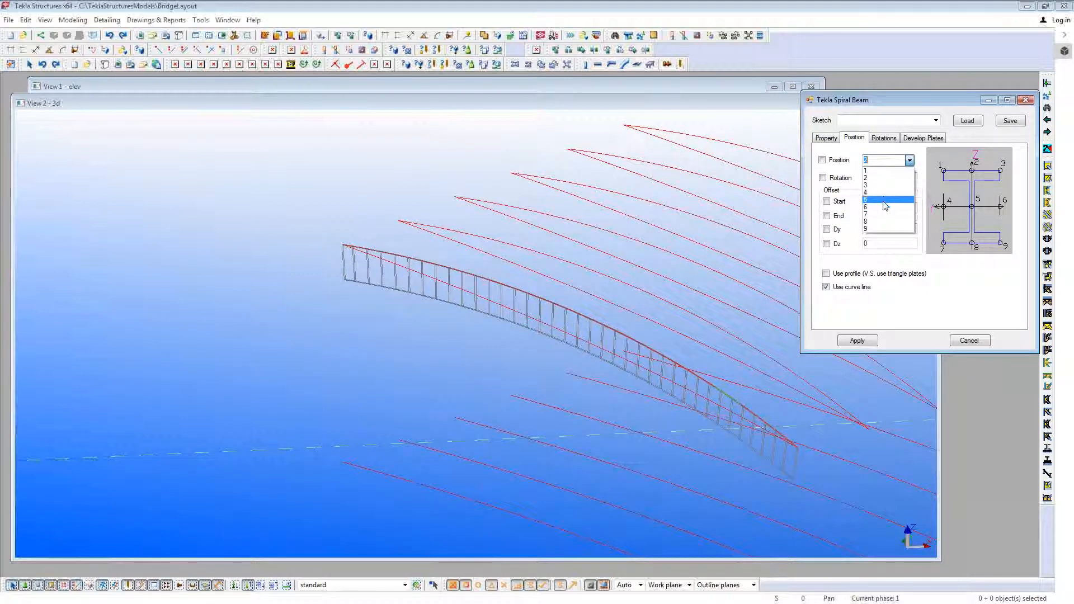
pyautogui.click(885, 207)
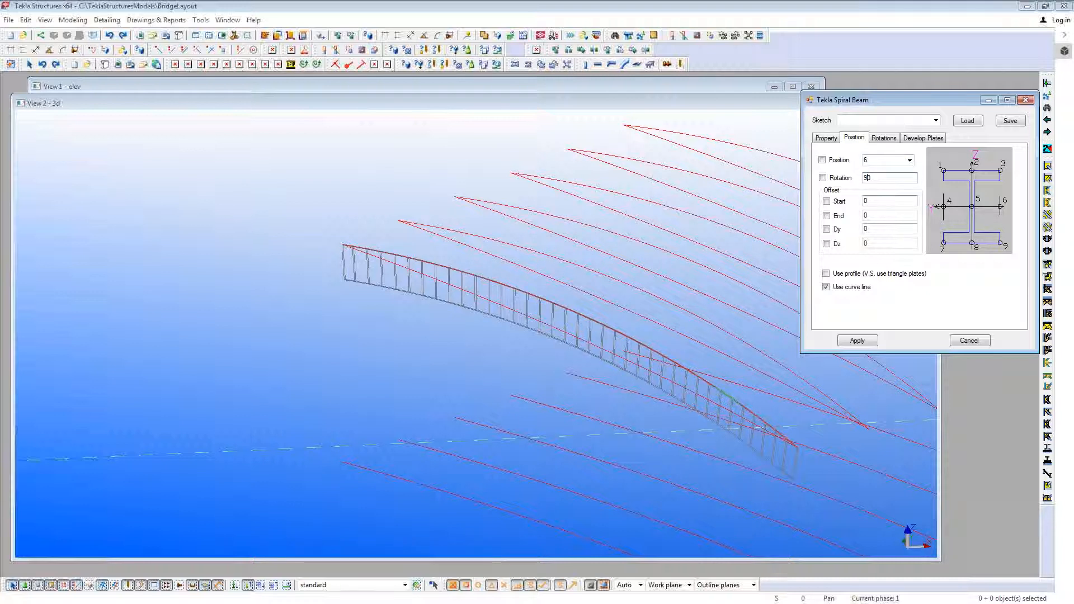
pyautogui.click(862, 342)
pyautogui.moveTo(768, 412); pyautogui.dragTo(665, 320, button='middle')
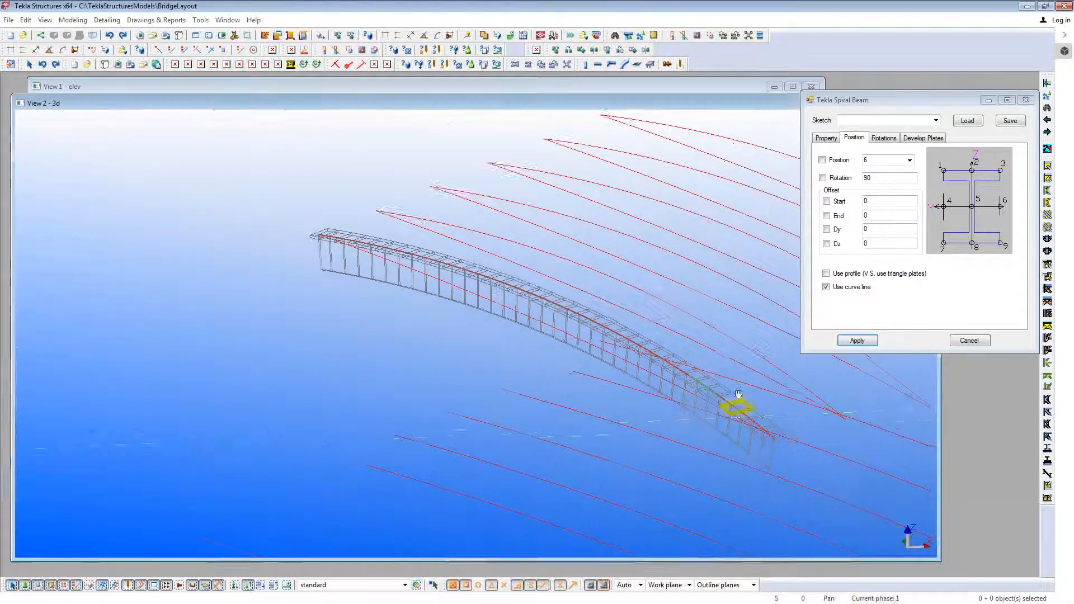
pyautogui.scroll(6, 696, 348)
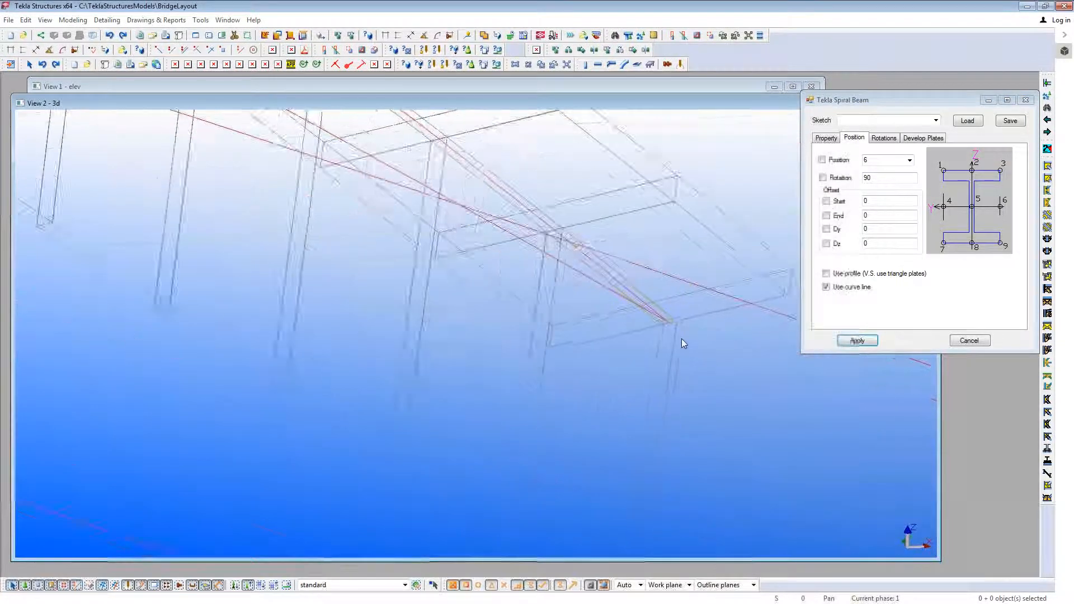
# Create the bottom flange of Girder A with Rotation -90 and a Dy offset of 40.
pyautogui.scroll(-3, 760, 202)
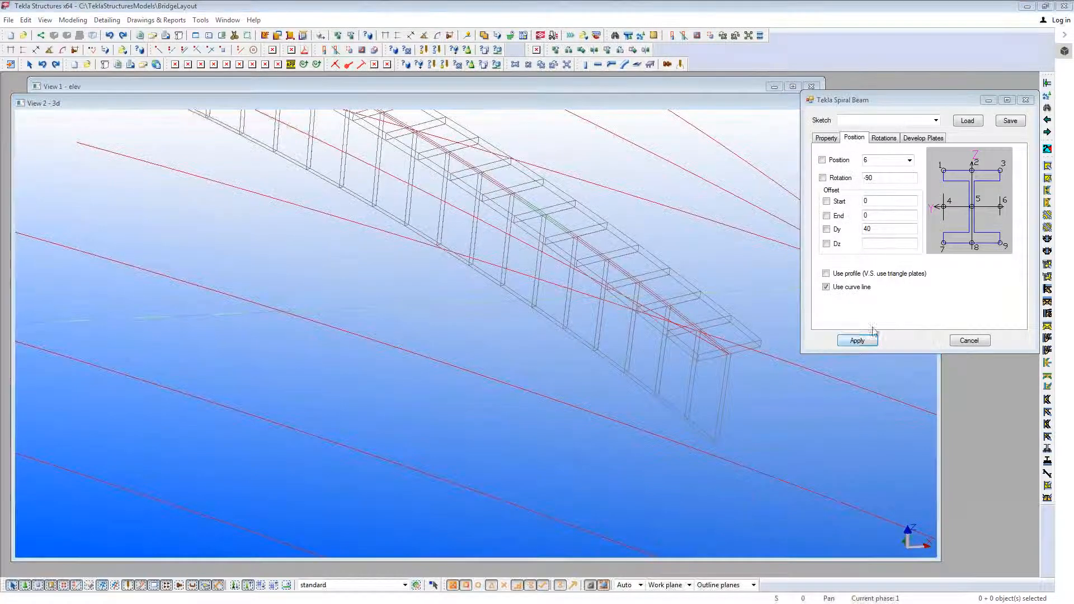
pyautogui.click(868, 343)
pyautogui.moveTo(748, 450); pyautogui.dragTo(809, 528, button='middle')
pyautogui.scroll(-1, 625, 465)
pyautogui.scroll(-4, 806, 525)
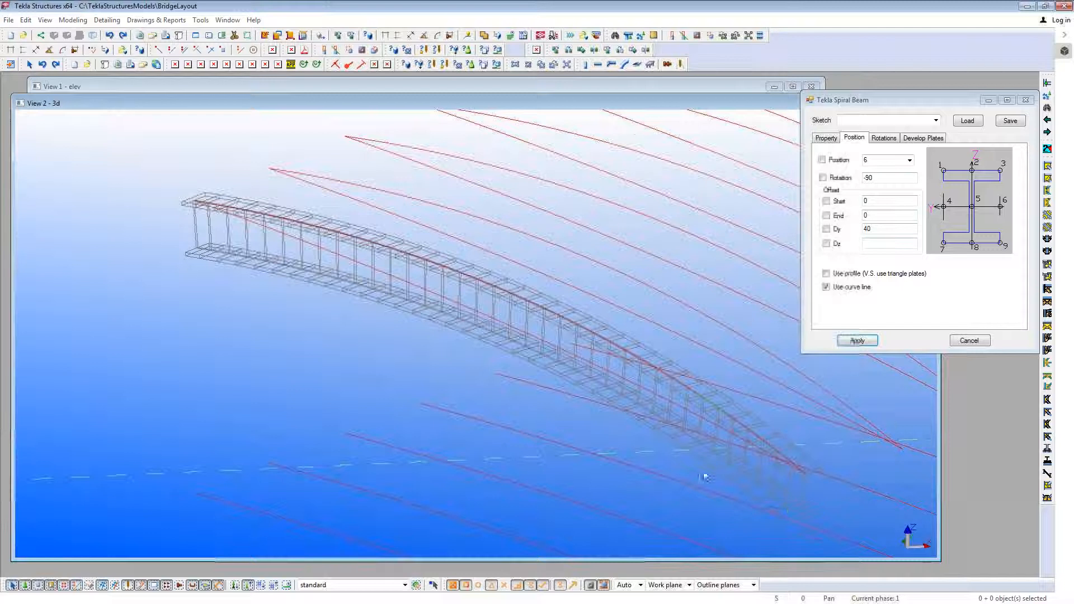
pyautogui.moveTo(740, 351); pyautogui.dragTo(616, 354, button='middle')
pyautogui.scroll(-3, 616, 355)
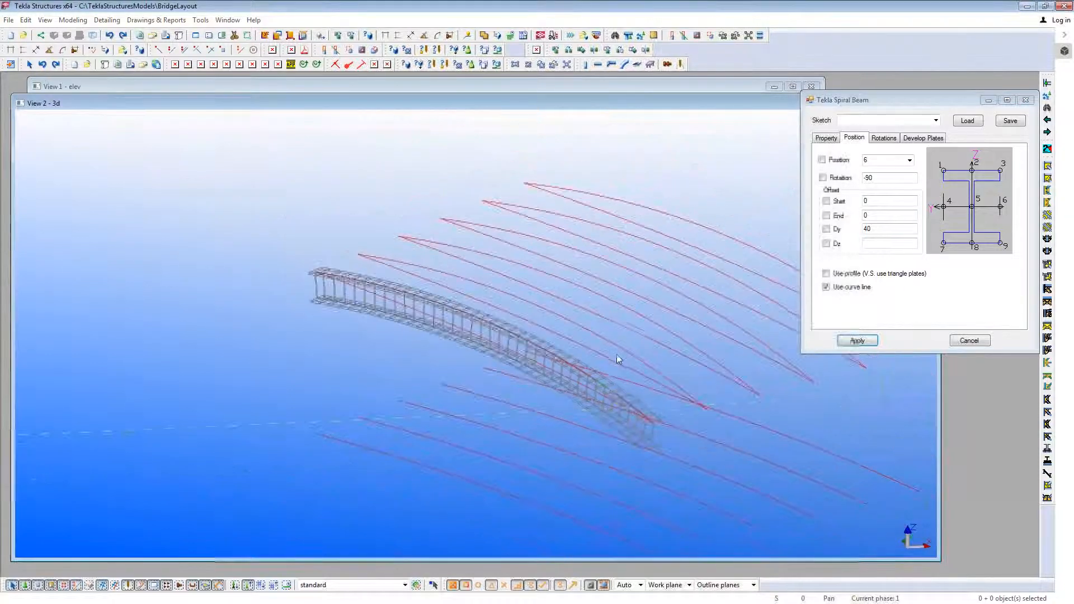
# Examine the flange and web plates of Girder A in plan view.
pyautogui.hotkey('ctrl', 'p')
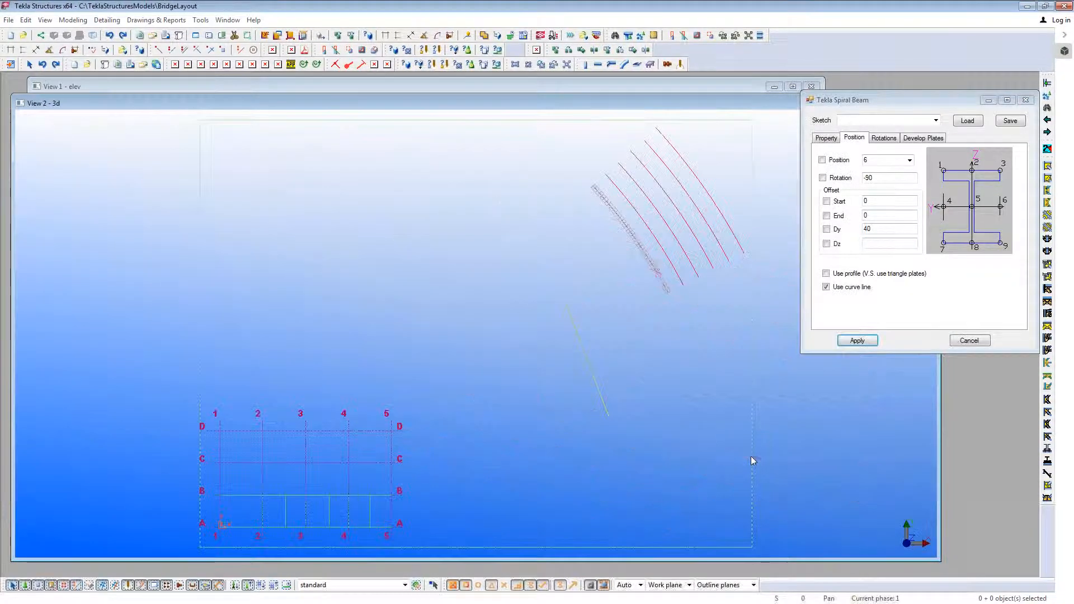
pyautogui.scroll(5, 654, 284)
pyautogui.scroll(4, 682, 345)
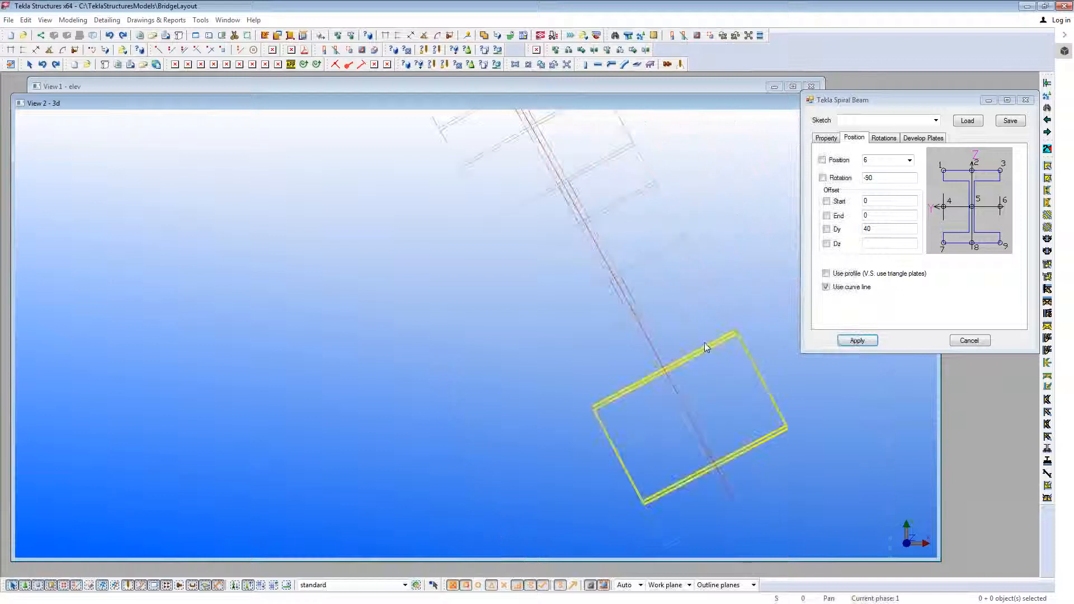
pyautogui.moveTo(656, 263); pyautogui.dragTo(659, 452, button='middle')
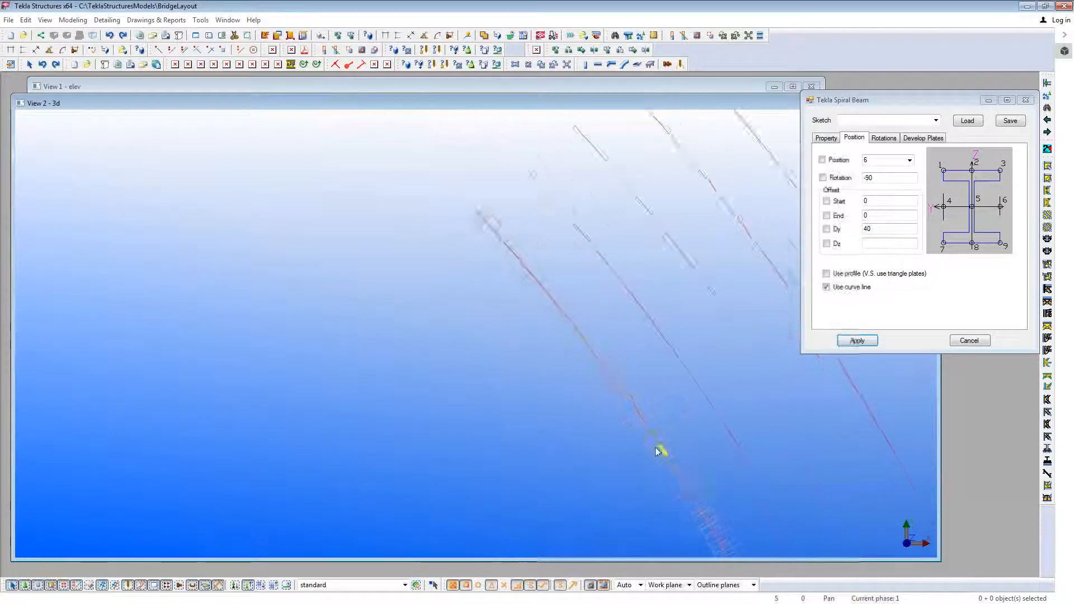
pyautogui.scroll(2, 537, 292)
pyautogui.scroll(3, 541, 283)
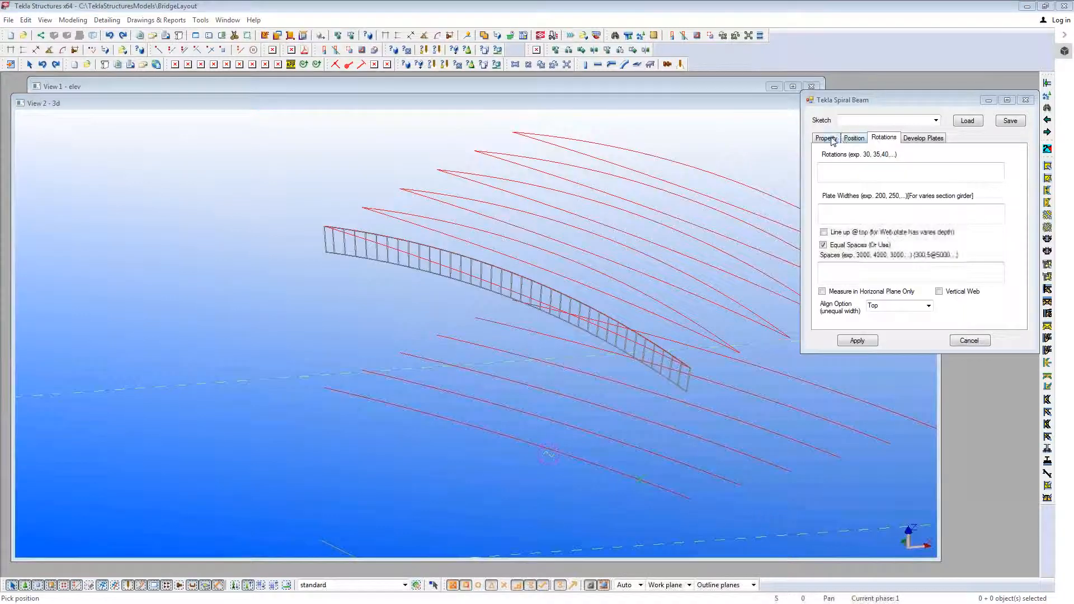
# Create the bottom flange of Girder A from triangle plates with profile PL3"X30", Position 6, Rotation -90 and Dy 40.
pyautogui.click(827, 137)
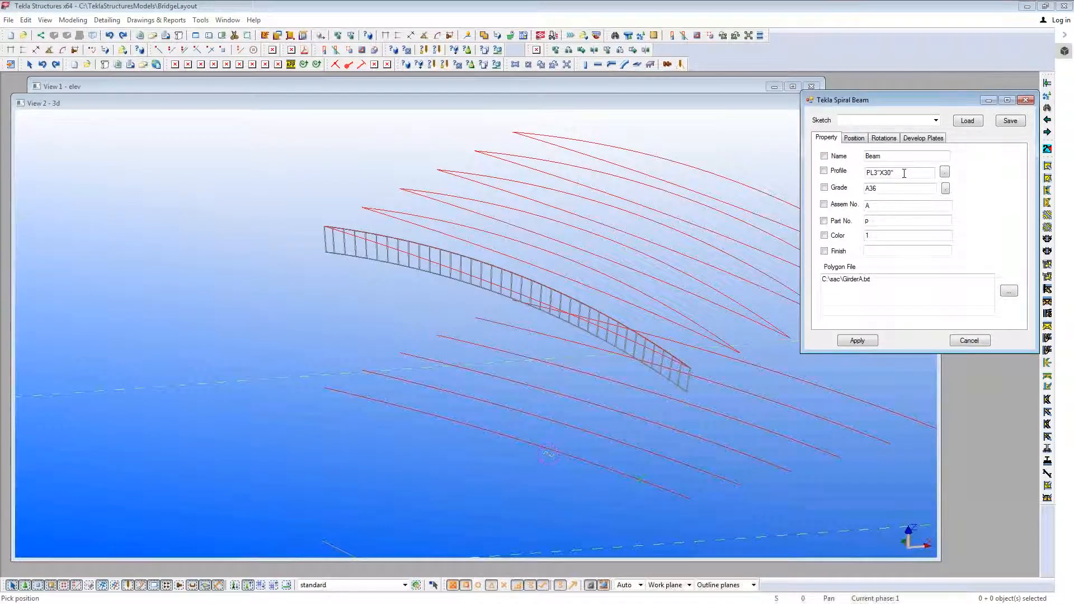
pyautogui.click(854, 138)
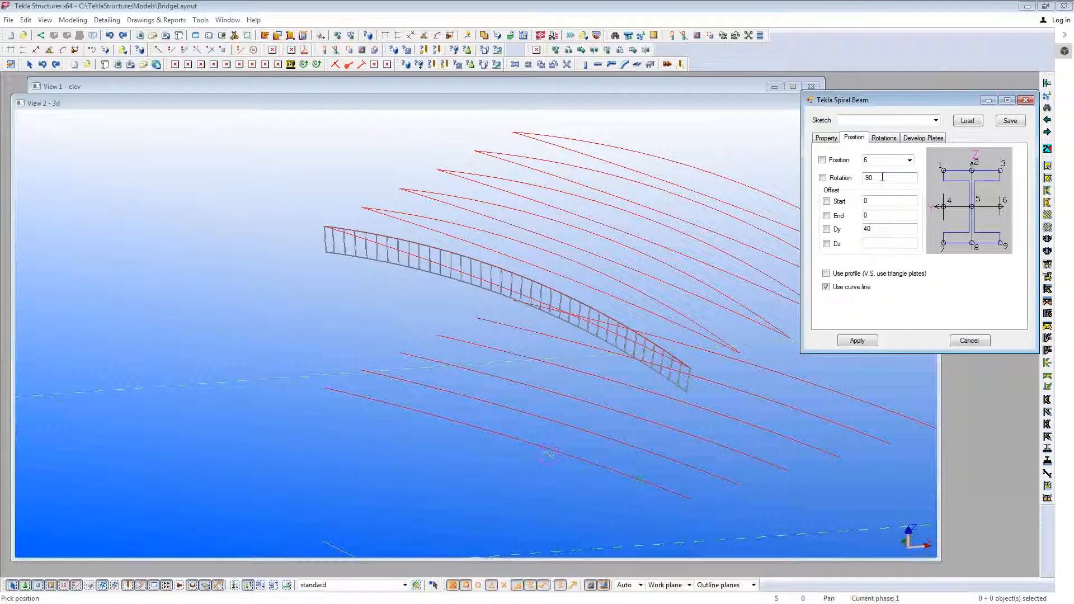
pyautogui.click(862, 342)
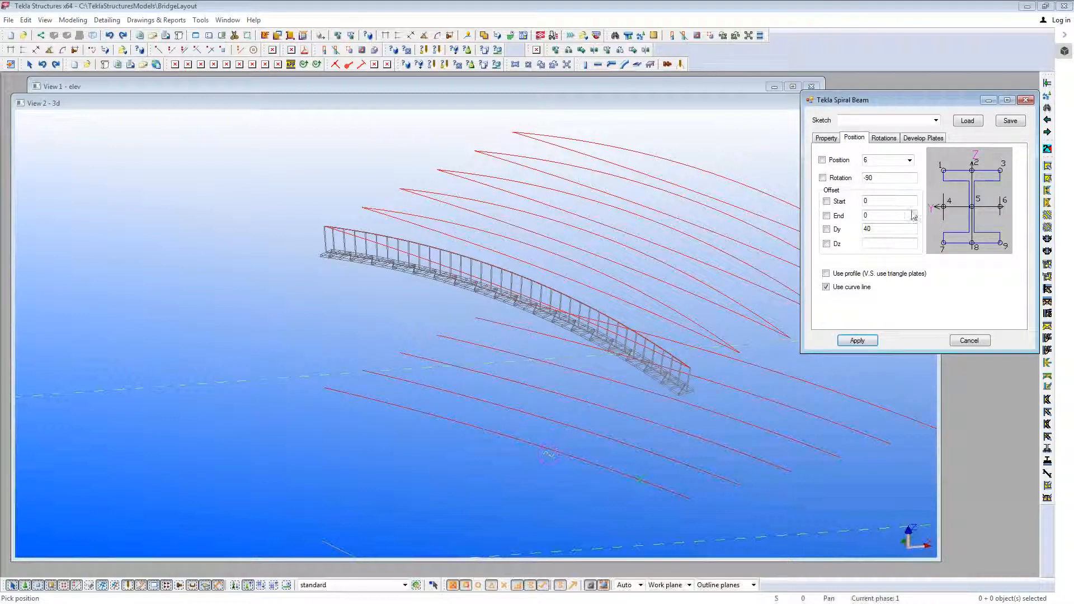
# Create the top flange of Girder A from triangle plates with Rotation 90 and a Dy offset of 0.
pyautogui.doubleClick(879, 230)
pyautogui.write('0')
pyautogui.click(857, 341)
# Examine the triangular plate at the end of Girder A's top flange in the 3D view.
pyautogui.scroll(2, 876, 370)
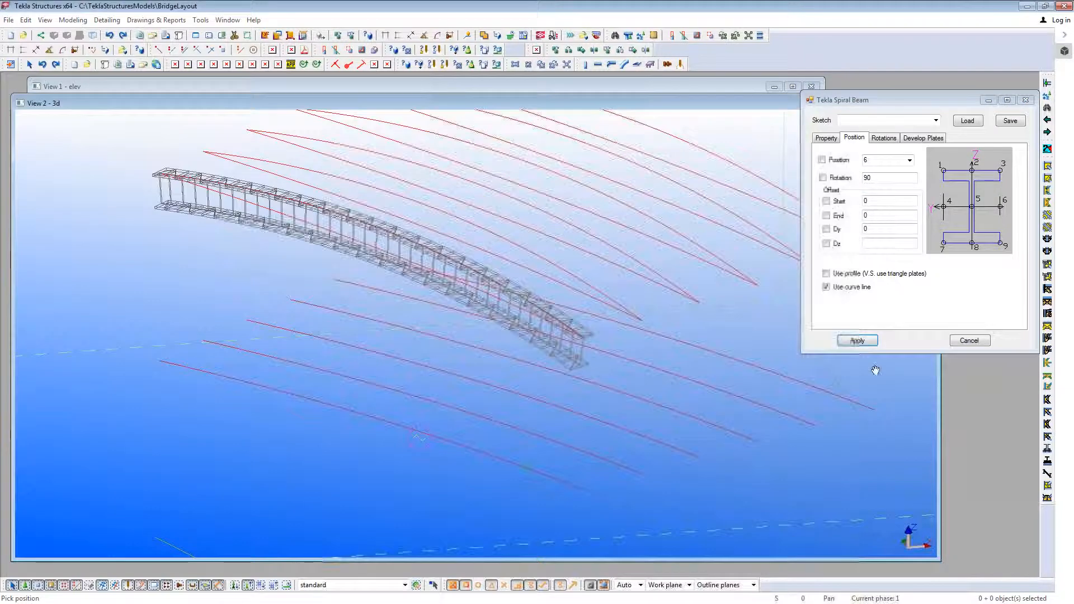
pyautogui.scroll(6, 561, 343)
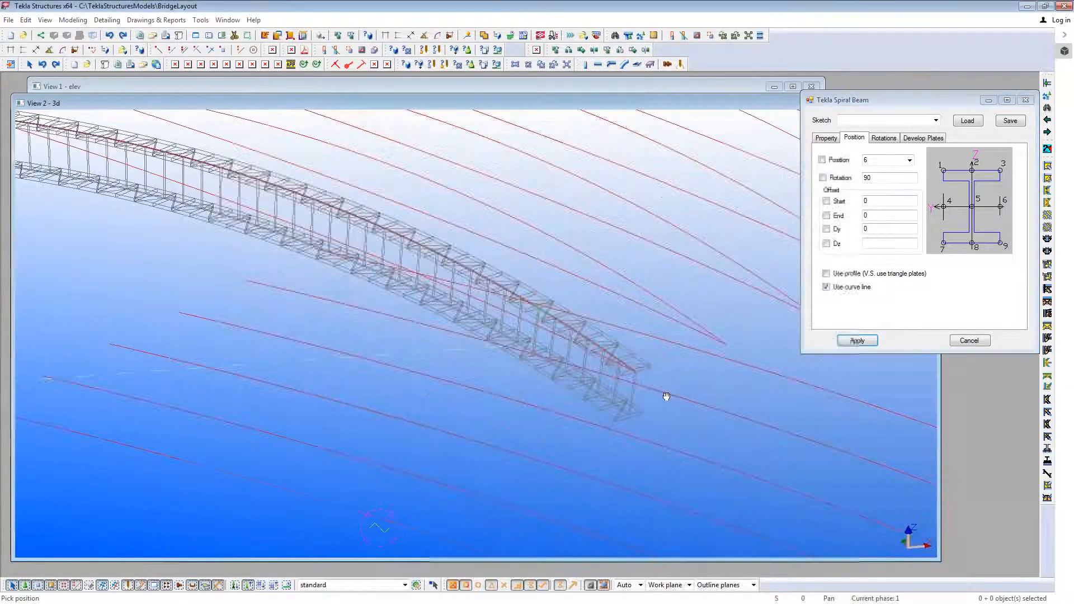
pyautogui.rightClick(643, 300)
pyautogui.click(658, 305)
pyautogui.click(656, 296)
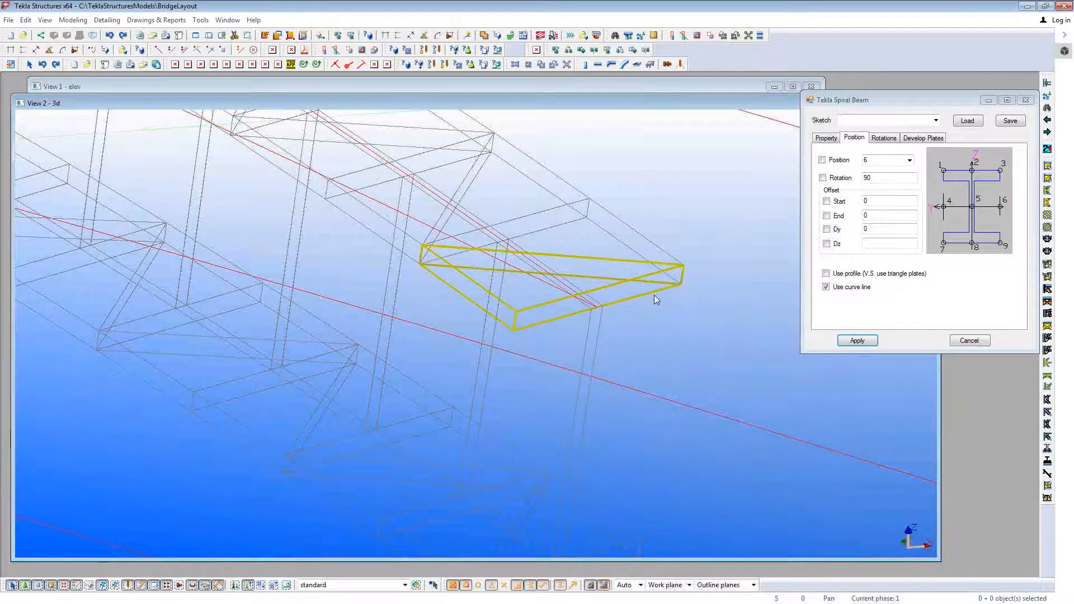
pyautogui.scroll(-8, 659, 247)
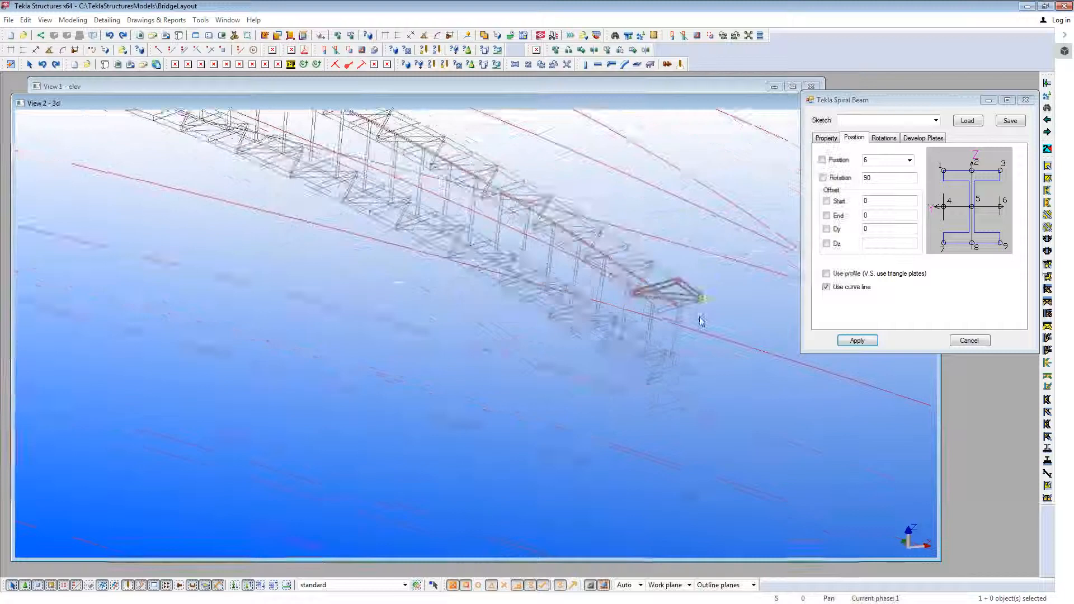
pyautogui.click(752, 371)
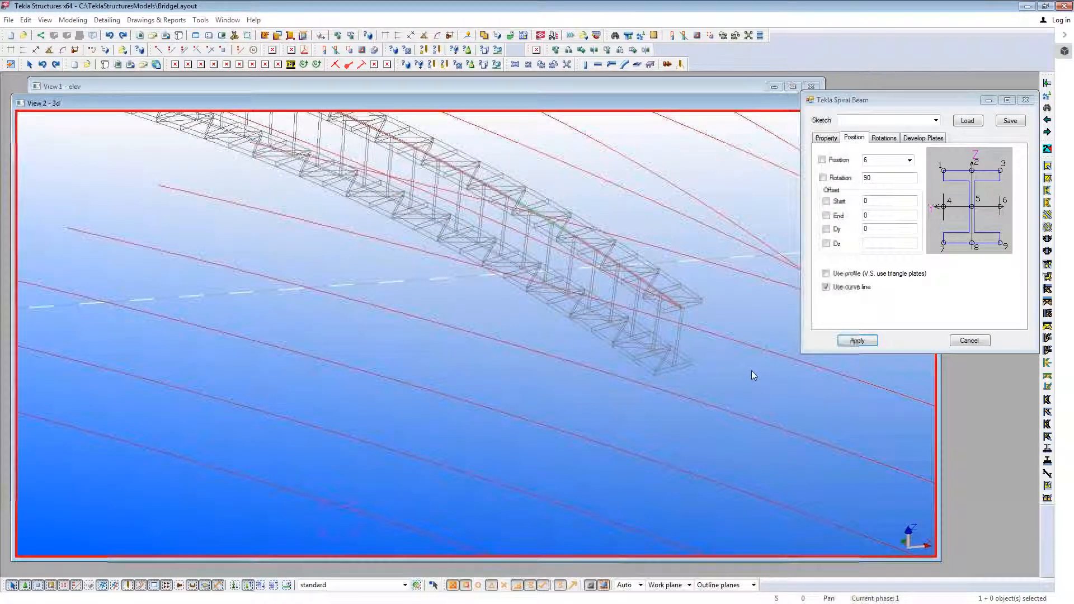
# Examine the triangular flange plates along the length of Girder A in plan view.
pyautogui.hotkey('ctrl', 'p')
pyautogui.scroll(7, 668, 296)
pyautogui.scroll(6, 637, 323)
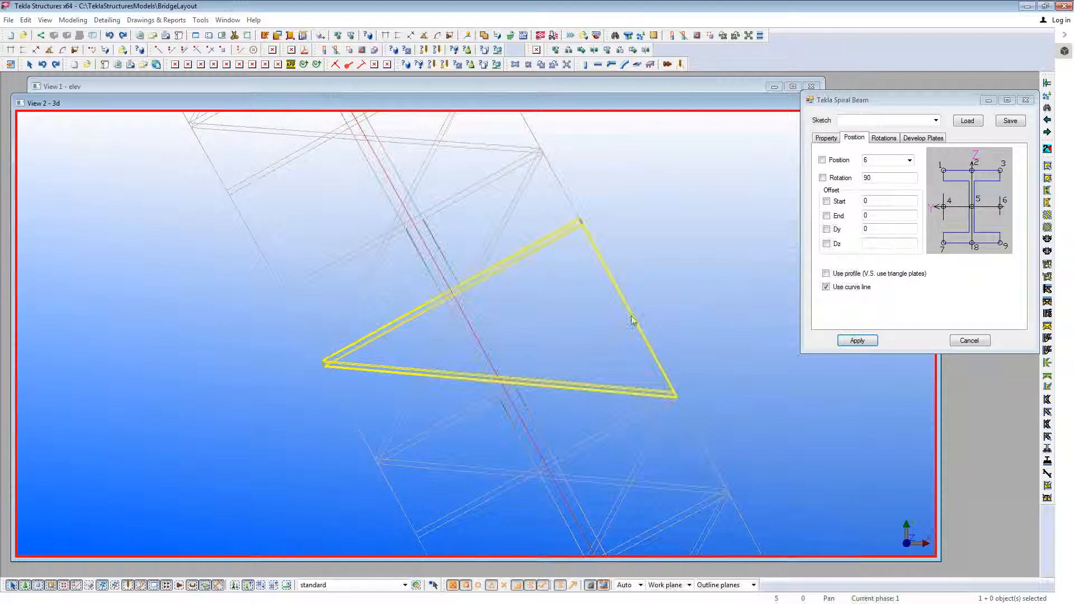
pyautogui.moveTo(563, 192); pyautogui.dragTo(622, 302, button='middle')
pyautogui.scroll(-2, 622, 302)
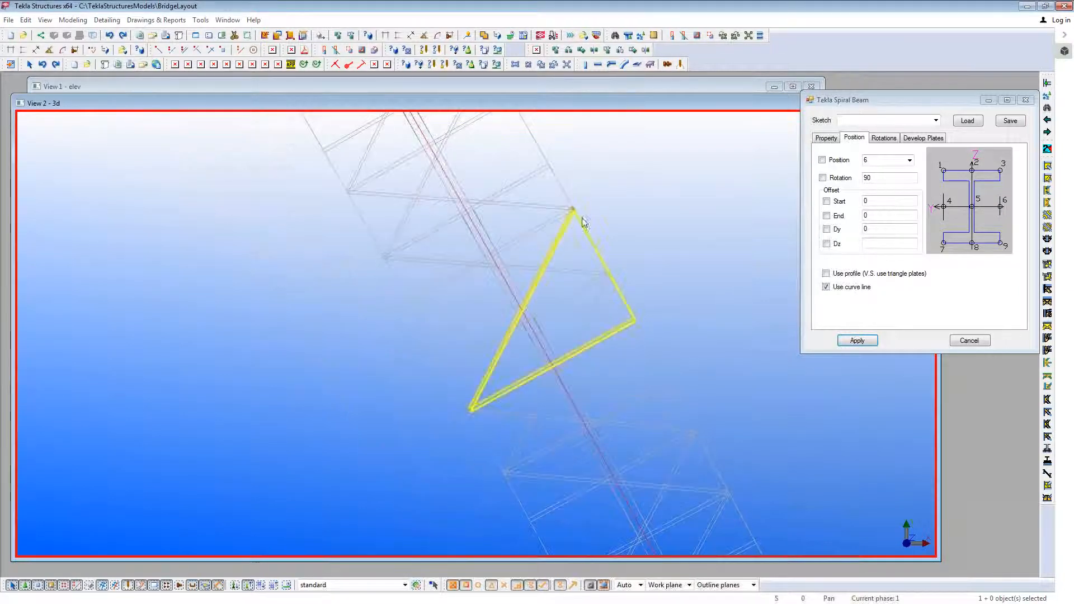
pyautogui.scroll(-2, 562, 262)
pyautogui.moveTo(681, 449); pyautogui.dragTo(656, 394, button='middle')
pyautogui.scroll(-2, 607, 304)
pyautogui.moveTo(588, 308); pyautogui.dragTo(727, 497, button='middle')
pyautogui.scroll(-1, 607, 319)
pyautogui.moveTo(606, 319); pyautogui.dragTo(674, 418, button='middle')
pyautogui.moveTo(566, 292); pyautogui.dragTo(665, 438, button='middle')
pyautogui.scroll(4, 593, 358)
pyautogui.scroll(-5, 593, 356)
pyautogui.scroll(-5, 537, 263)
pyautogui.scroll(1, 612, 383)
pyautogui.press('v')
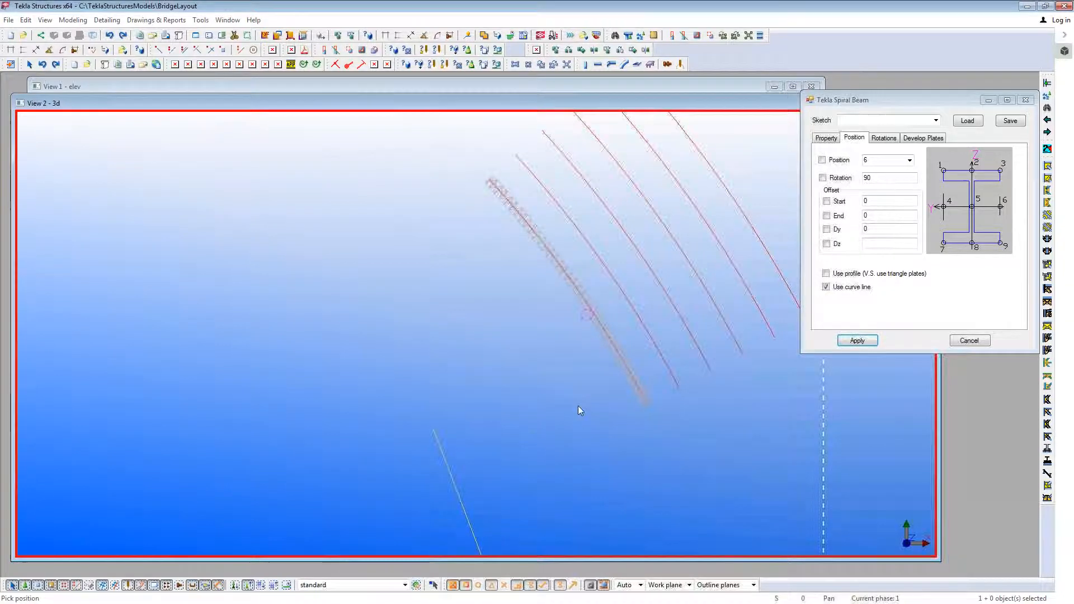
# Create the Girder A top flange with the Use profile option enabled in place of triangle plates.
pyautogui.scroll(-4, 580, 409)
pyautogui.rightClick(502, 347)
pyautogui.click(527, 363)
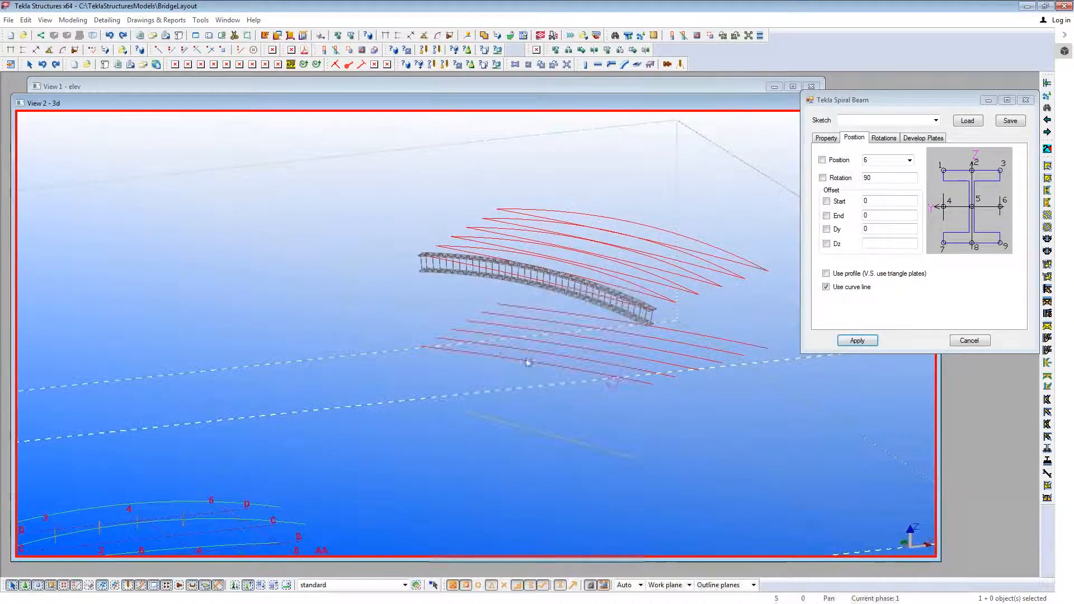
pyautogui.click(826, 273)
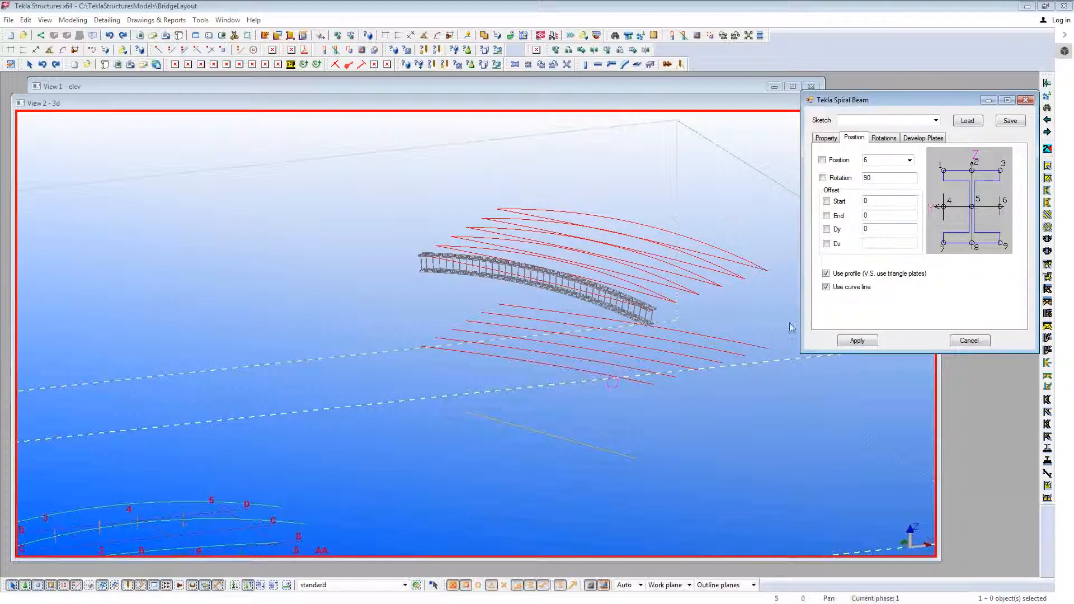
pyautogui.click(853, 342)
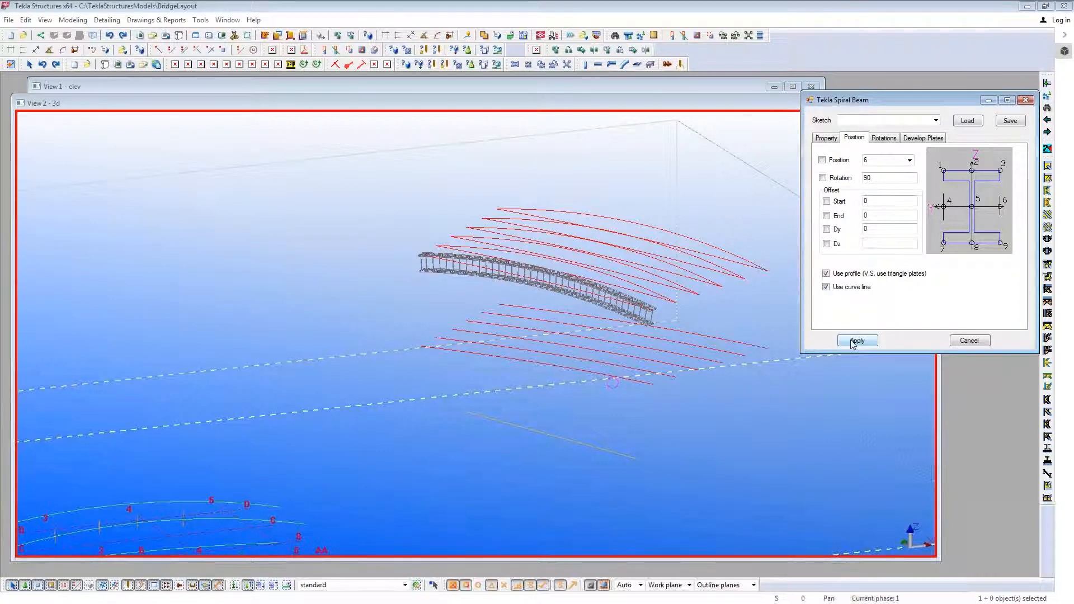
# Compare the profile-based flange with the triangle plates at the corner of Girder A's end in plan view.
pyautogui.scroll(-3, 589, 364)
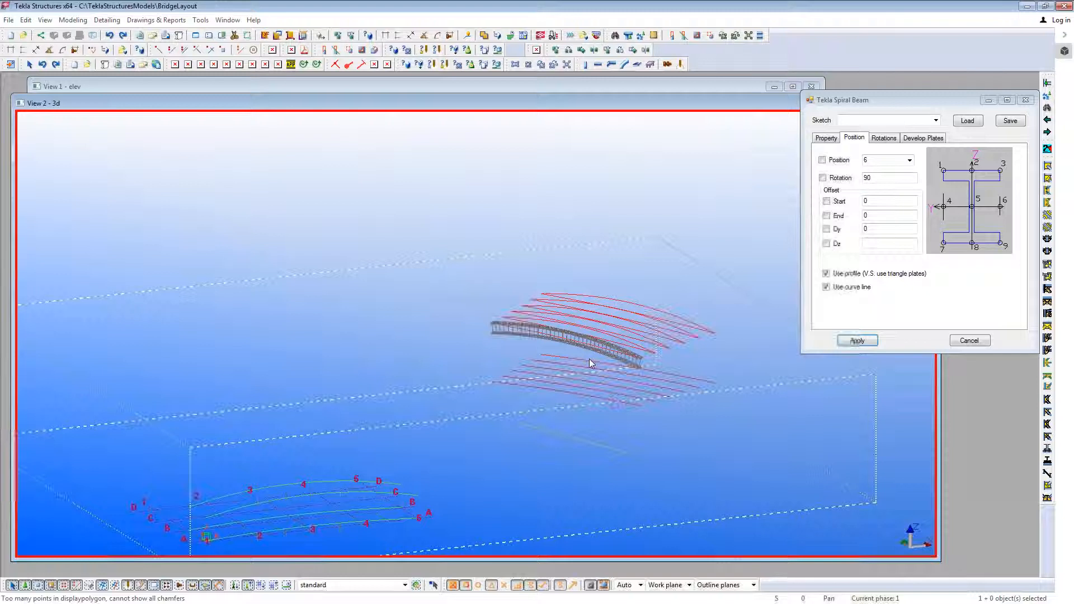
pyautogui.scroll(10, 589, 358)
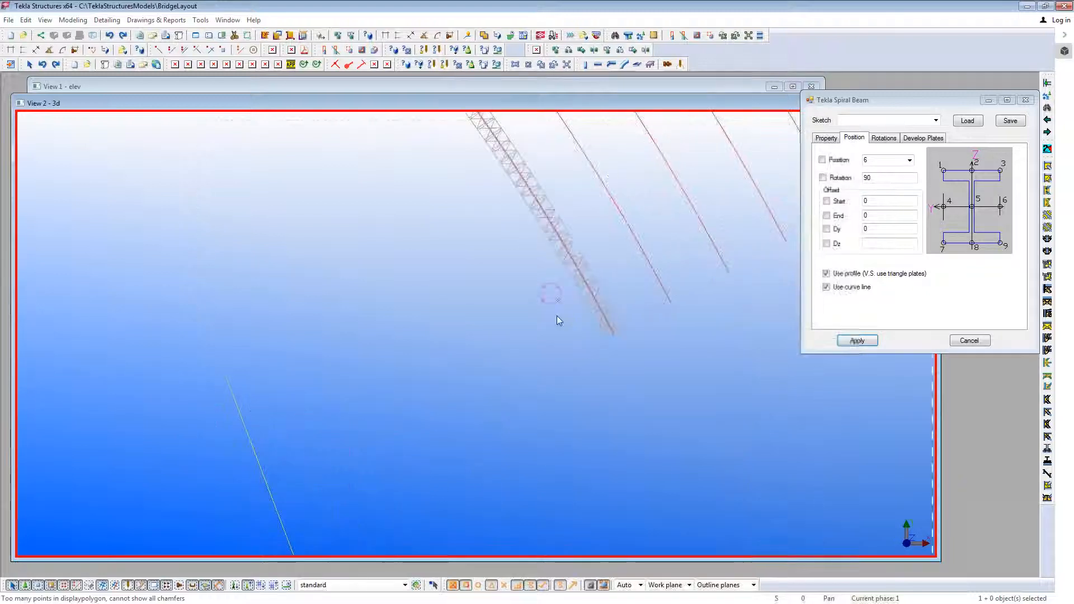
pyautogui.scroll(8, 643, 310)
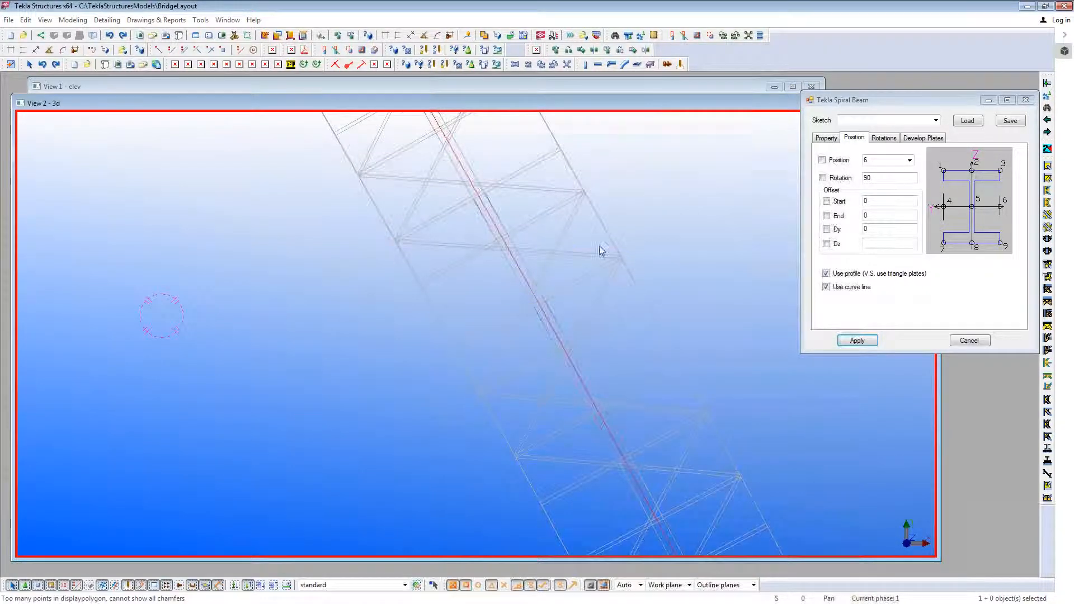
pyautogui.moveTo(599, 250); pyautogui.dragTo(694, 508, button='middle')
pyautogui.scroll(-5, 693, 508)
pyautogui.scroll(-3, 585, 367)
pyautogui.moveTo(573, 387); pyautogui.dragTo(703, 576, button='middle')
pyautogui.scroll(8, 524, 215)
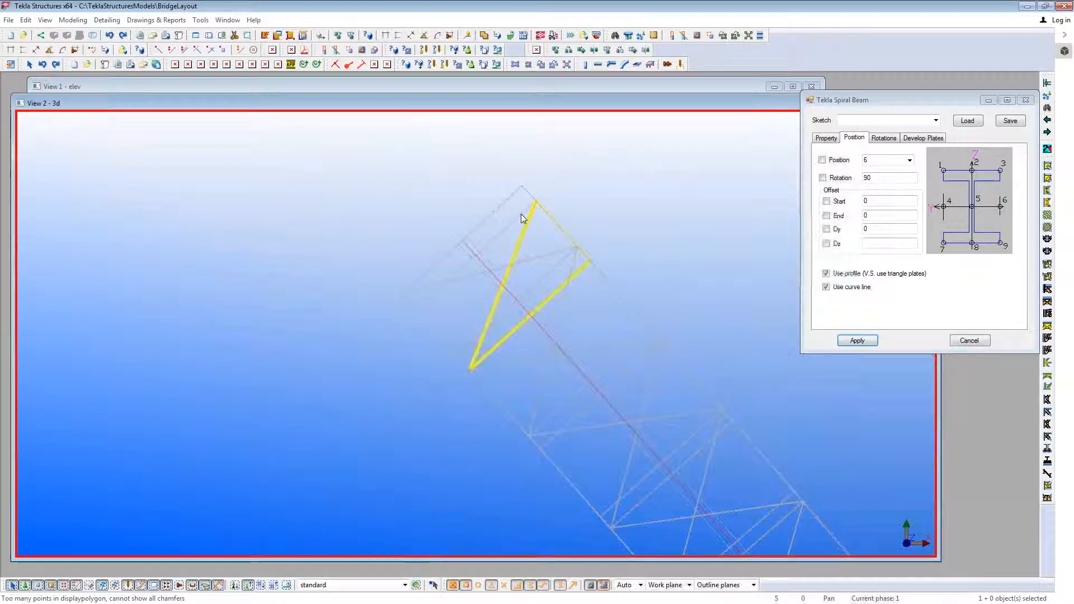
pyautogui.scroll(2, 576, 217)
pyautogui.scroll(-2, 576, 218)
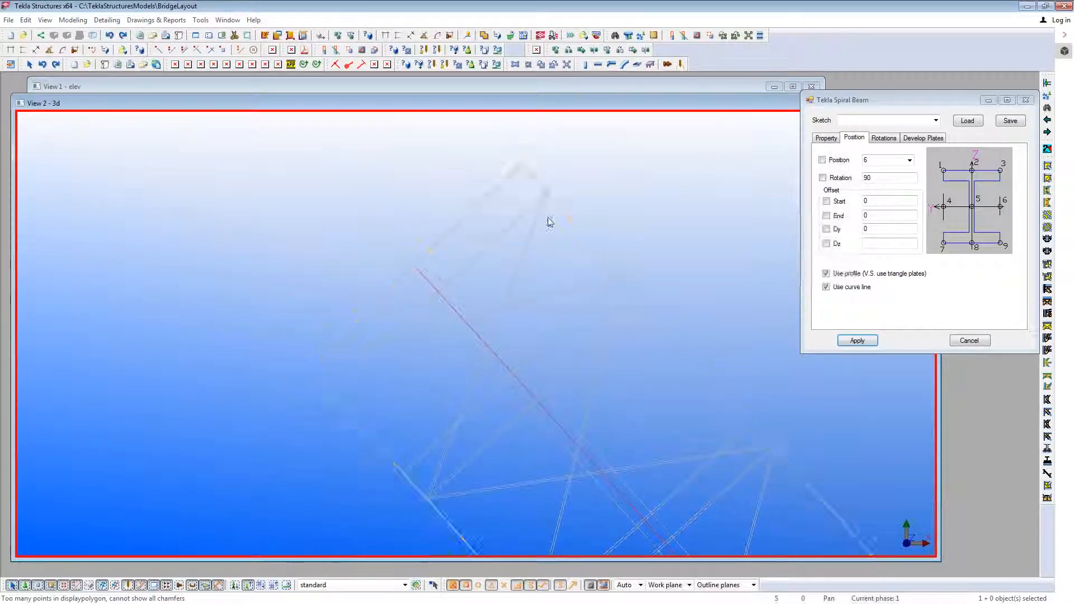
pyautogui.scroll(4, 537, 184)
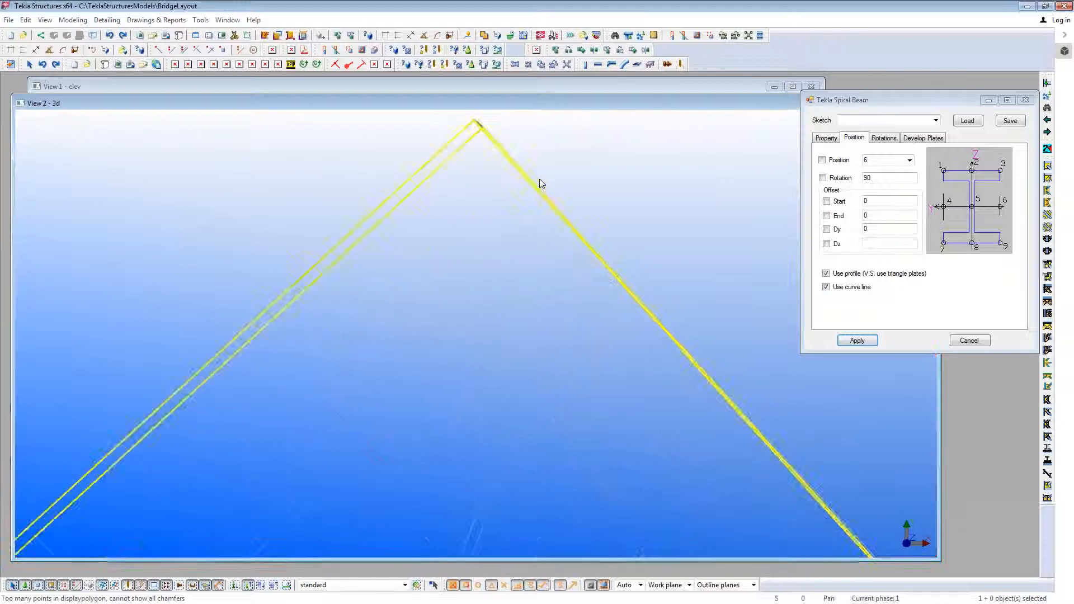
pyautogui.scroll(-3, 537, 185)
pyautogui.scroll(2, 488, 225)
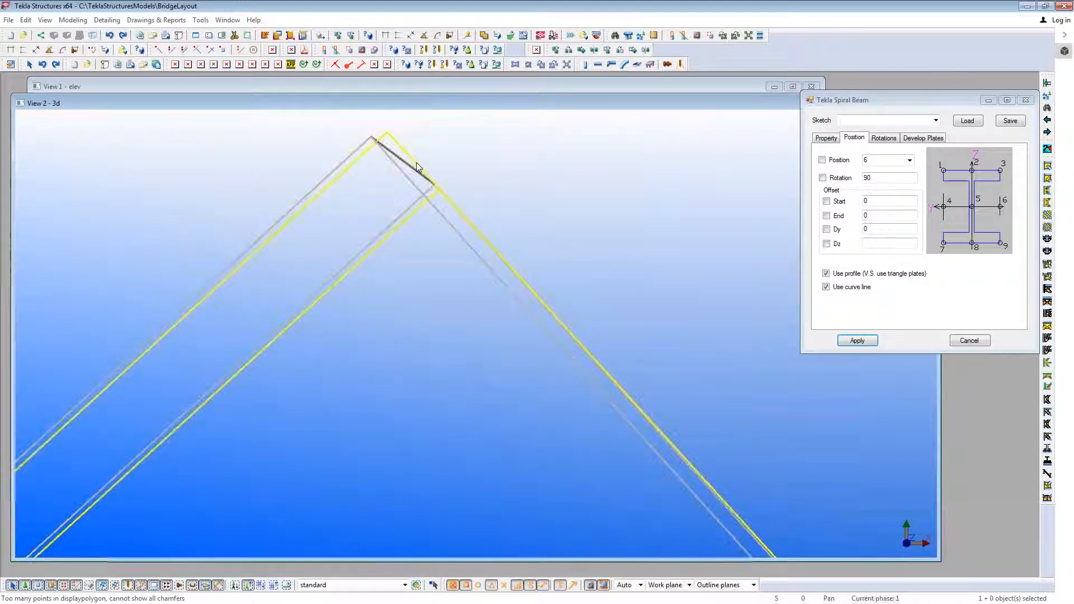
pyautogui.scroll(-1, 452, 230)
pyautogui.scroll(-2, 452, 232)
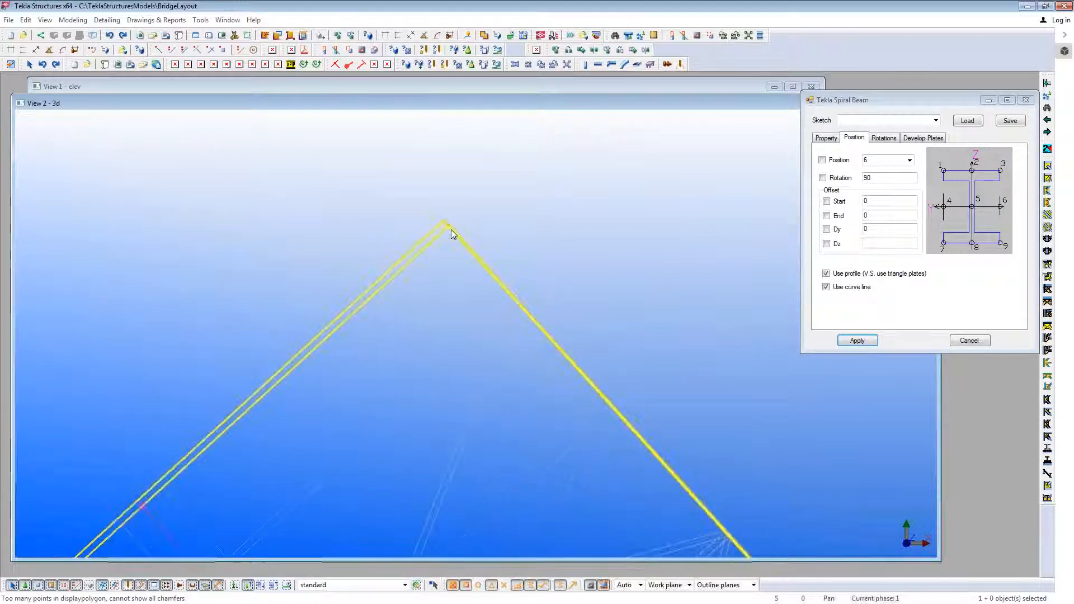
pyautogui.scroll(-2, 458, 249)
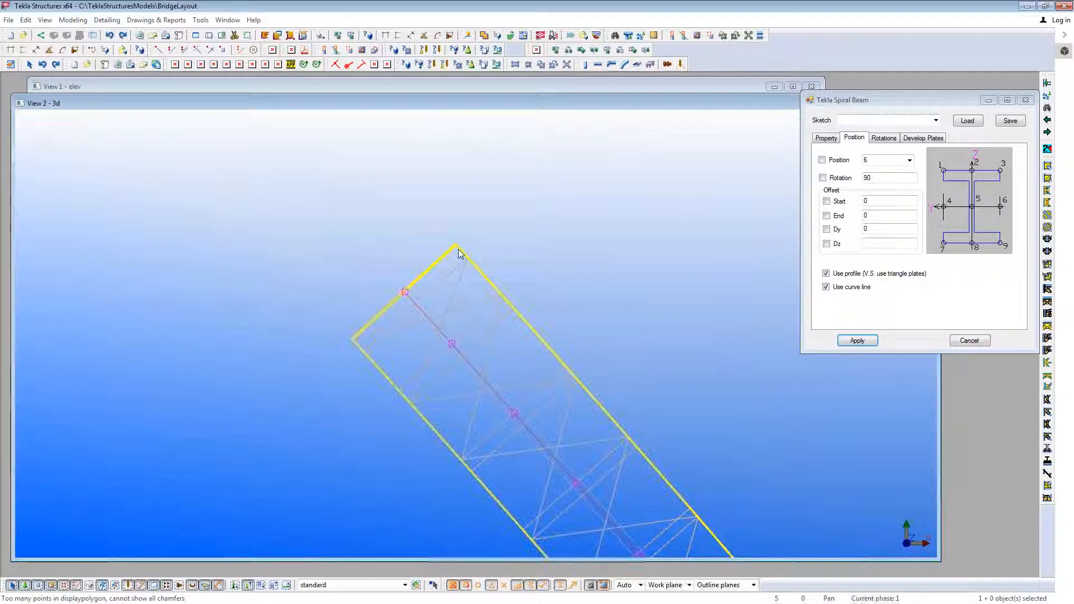
pyautogui.scroll(4, 461, 248)
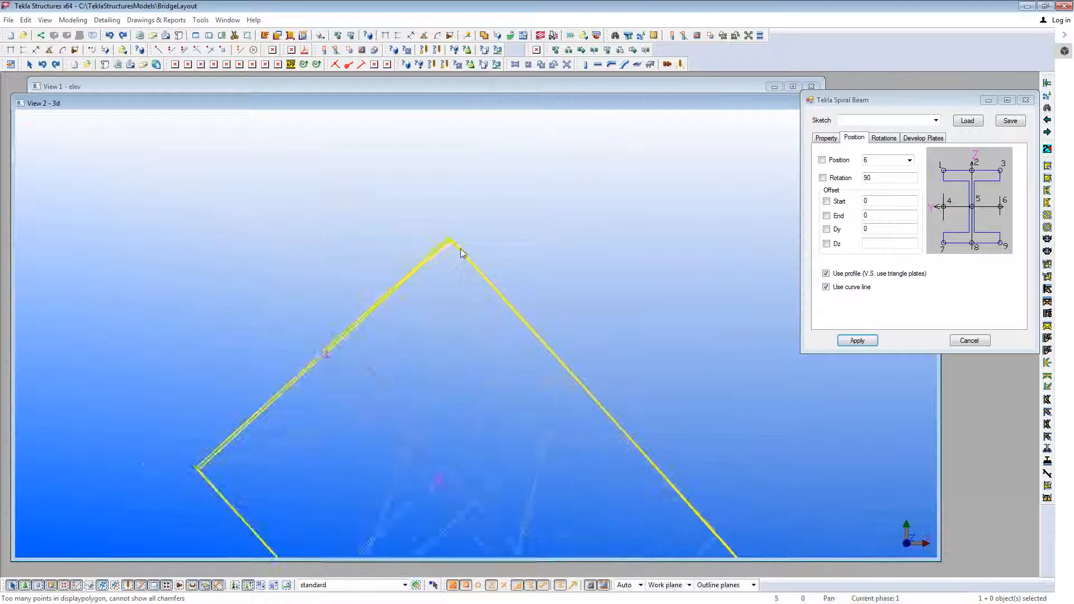
pyautogui.scroll(-1, 437, 219)
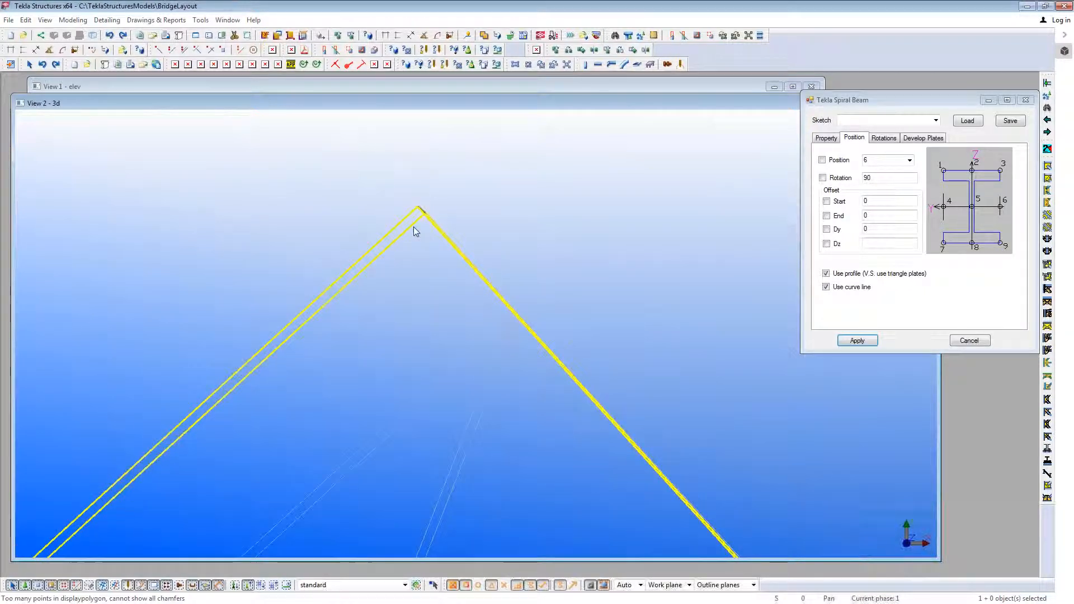
pyautogui.press('Escape')
# Examine the flange and web plates toward the other end of Girder A in plan and 3D views.
pyautogui.scroll(-5, 463, 213)
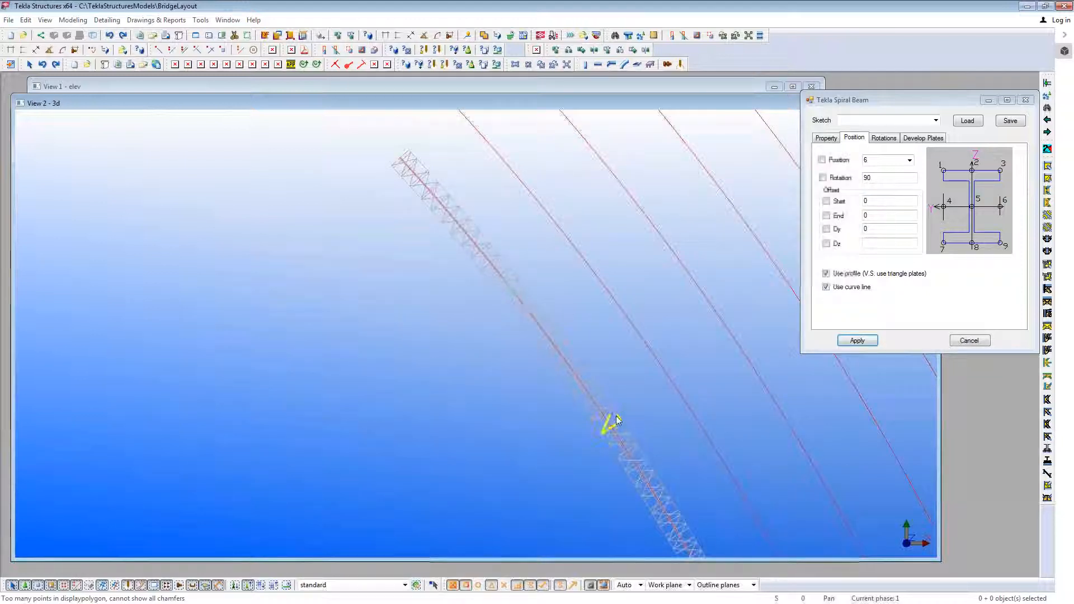
pyautogui.scroll(5, 610, 420)
pyautogui.scroll(5, 616, 407)
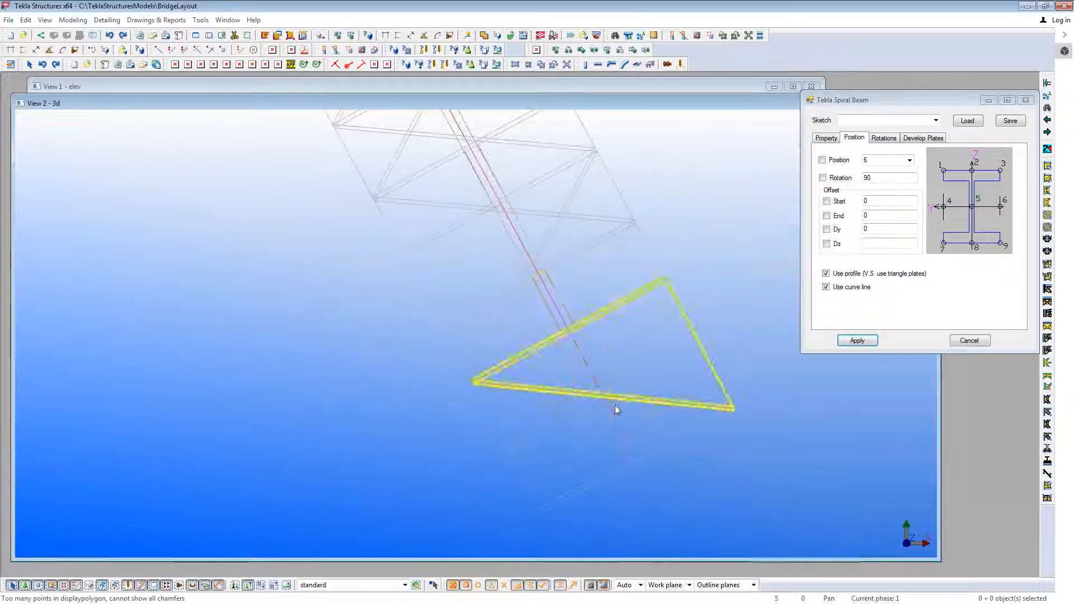
pyautogui.scroll(-3, 661, 386)
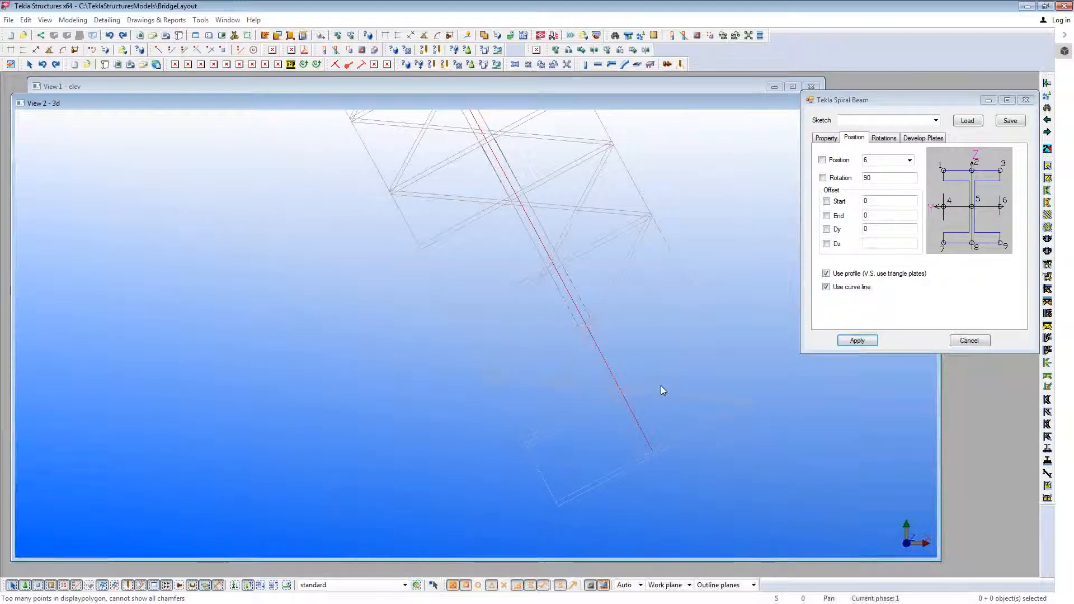
pyautogui.press('v')
pyautogui.click(661, 386)
pyautogui.keyDown('ctrl'); pyautogui.moveTo(562, 426); pyautogui.dragTo(588, 403, button='middle'); pyautogui.keyUp('ctrl')
pyautogui.scroll(-8, 588, 402)
pyautogui.rightClick(474, 378)
pyautogui.click(500, 385)
pyautogui.scroll(5, 576, 354)
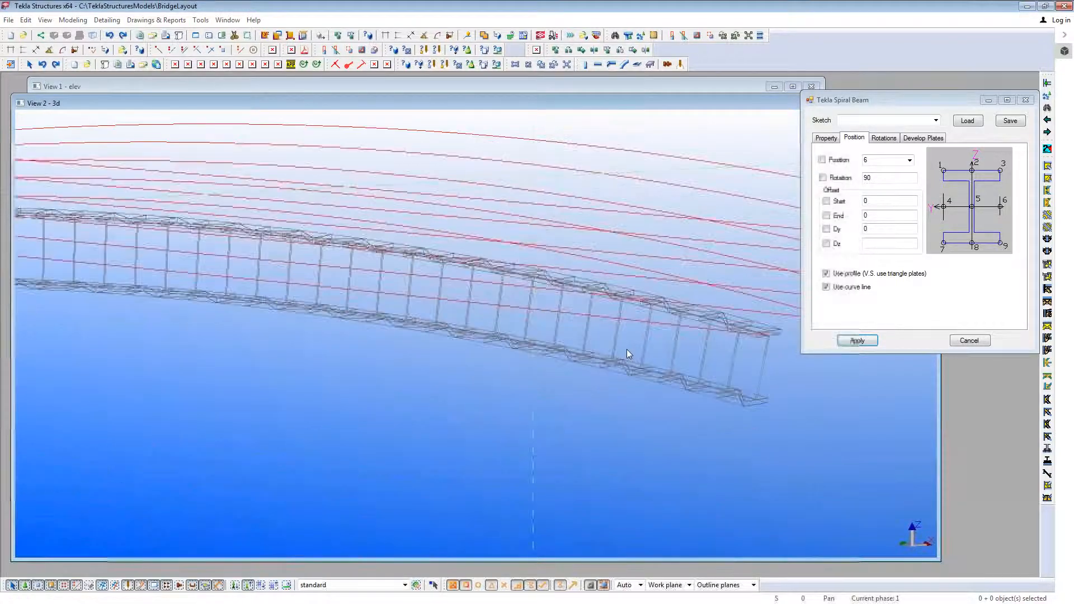
pyautogui.scroll(-4, 627, 349)
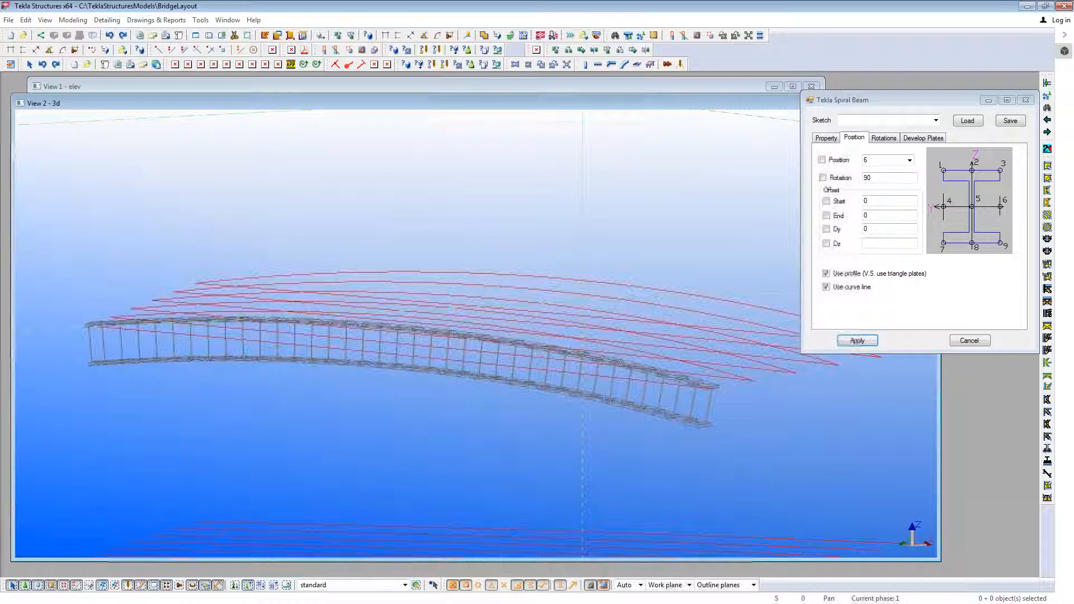
pyautogui.scroll(3, 715, 400)
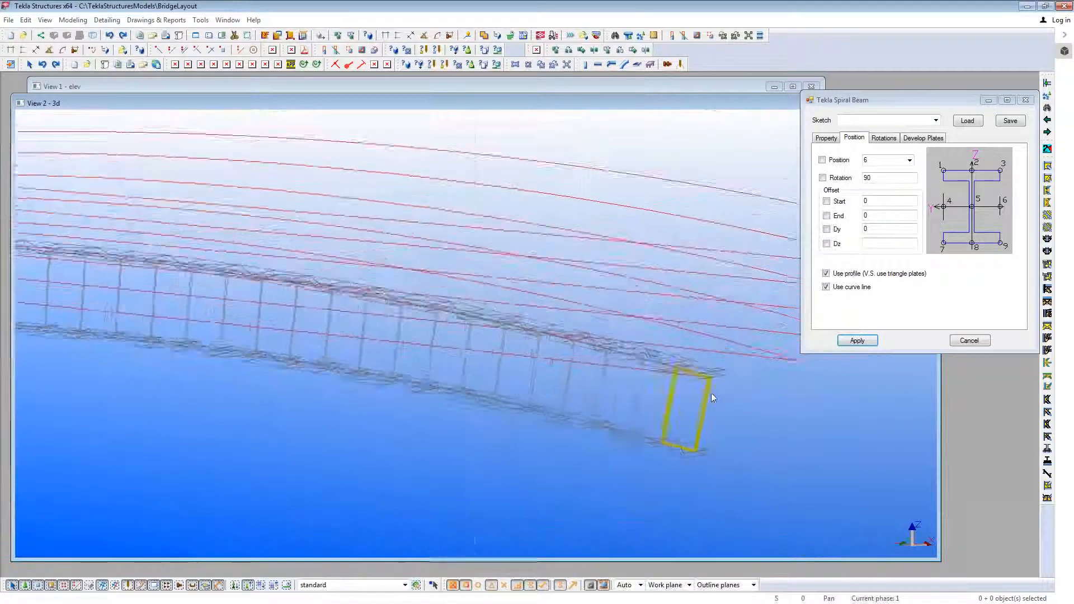
pyautogui.scroll(2, 711, 393)
pyautogui.scroll(-4, 713, 398)
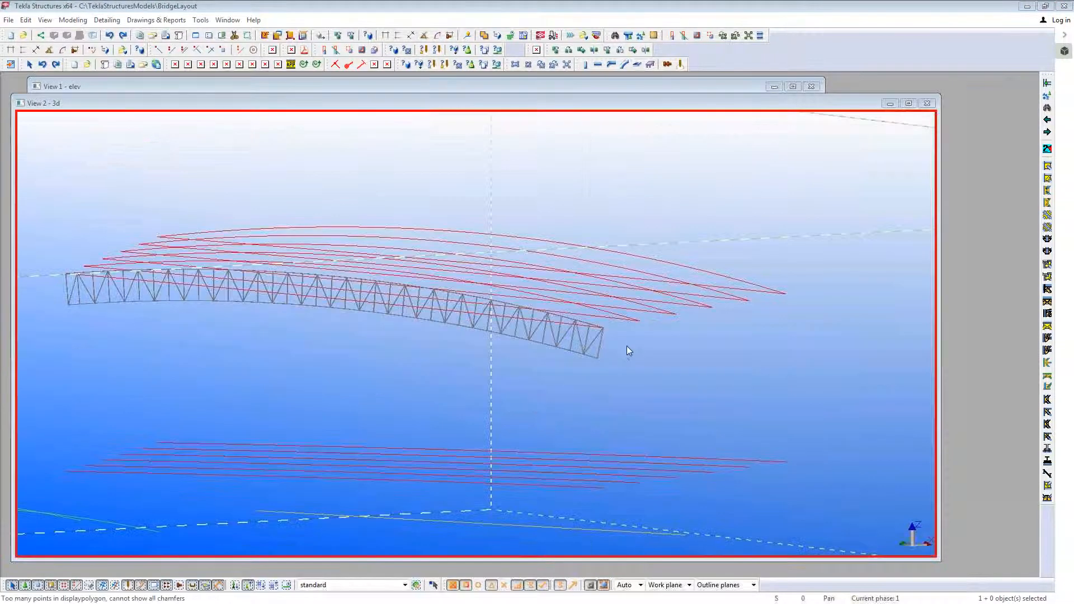
# Bring the spiral beam settings back up with the whole triangulated Girder A web in view.
pyautogui.moveTo(629, 346); pyautogui.dragTo(691, 332, button='middle')
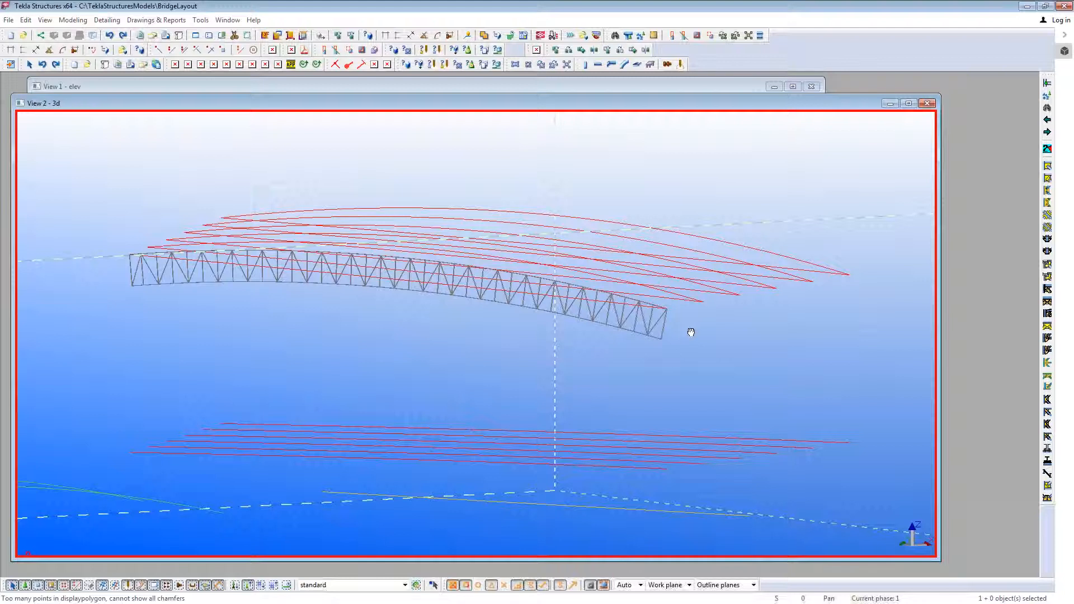
pyautogui.click(1055, 238)
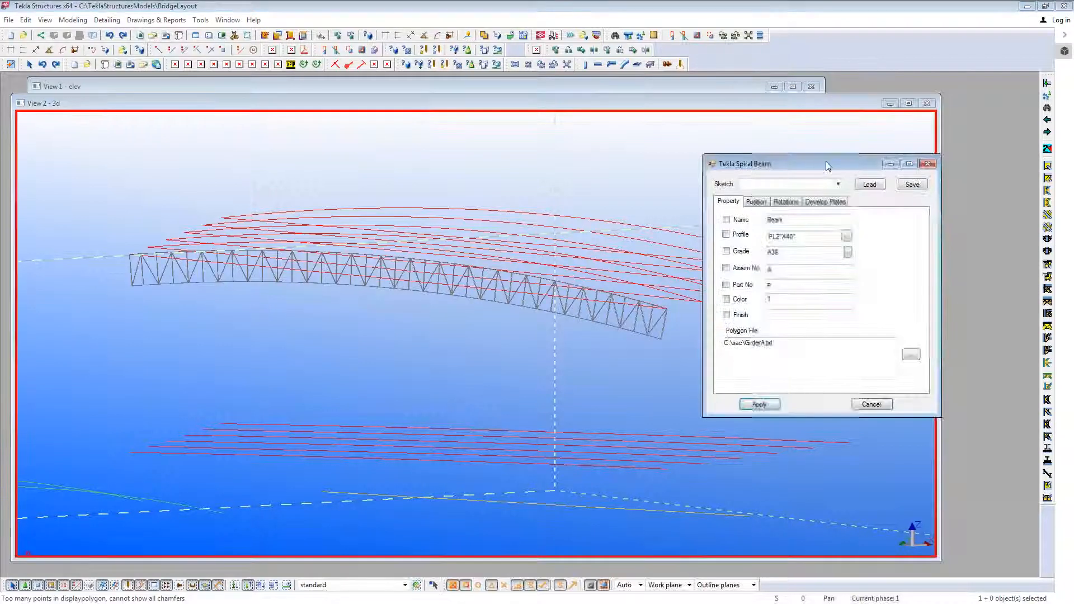
pyautogui.scroll(-1, 591, 337)
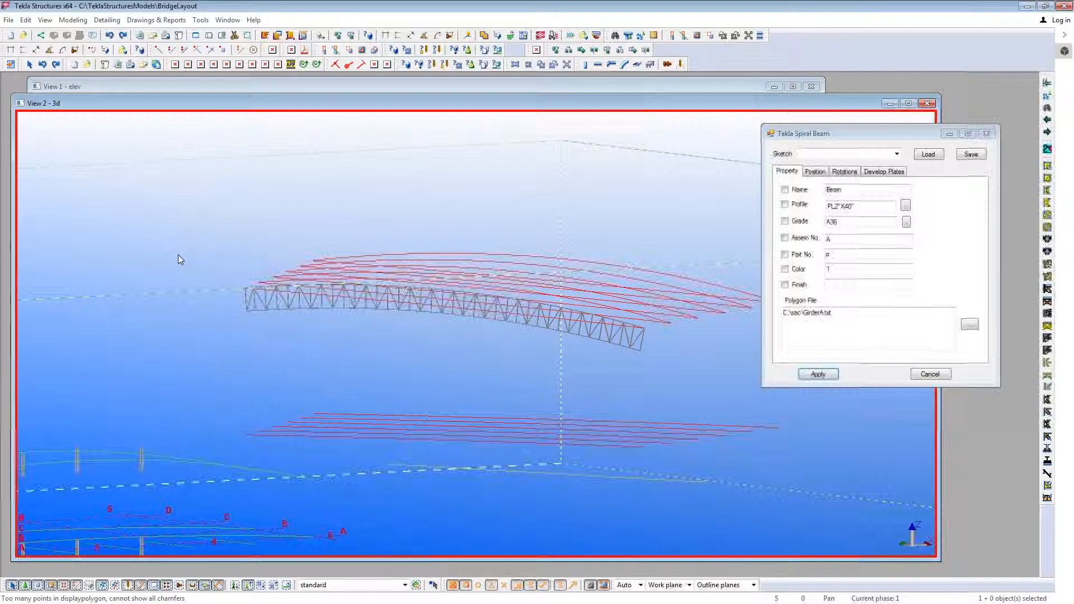
# Develop all triangle plates of the Girder A web into one flat plate, using an offset vector of 0, 0, 500.
pyautogui.moveTo(198, 250); pyautogui.dragTo(657, 374)
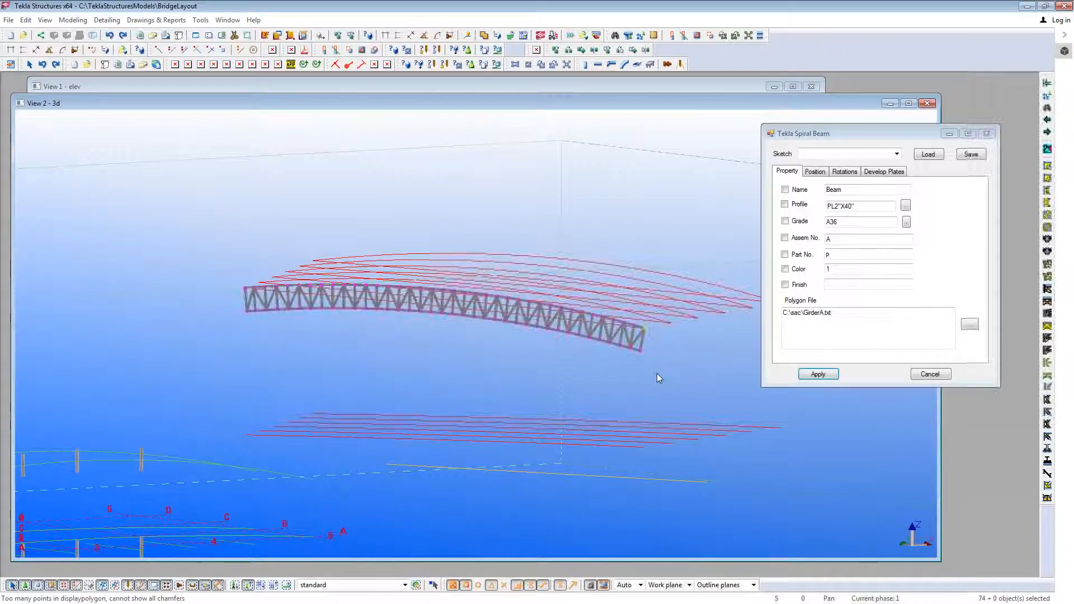
pyautogui.click(885, 172)
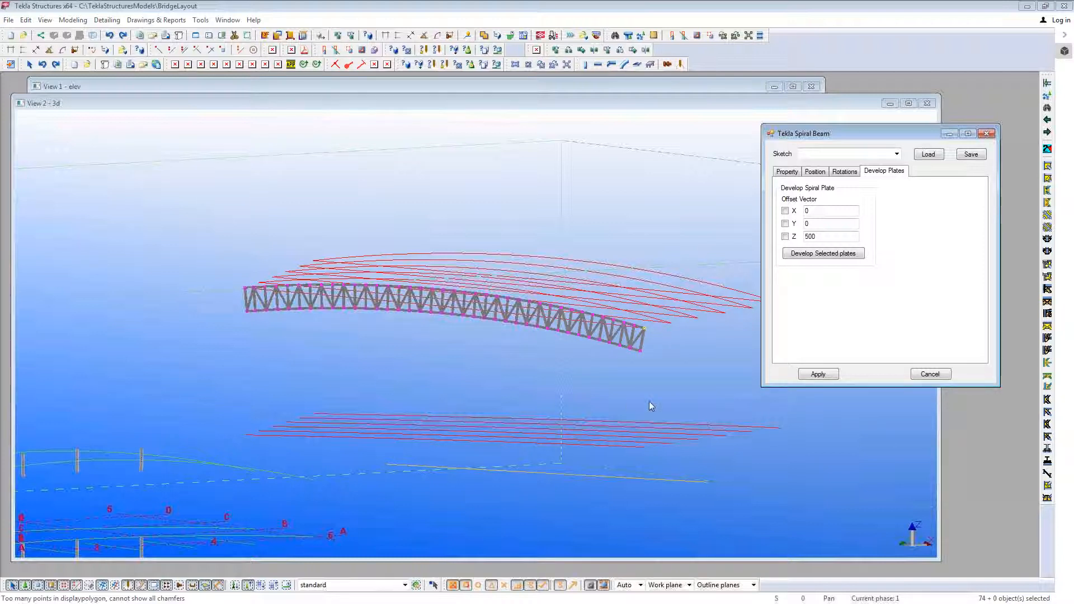
pyautogui.click(817, 256)
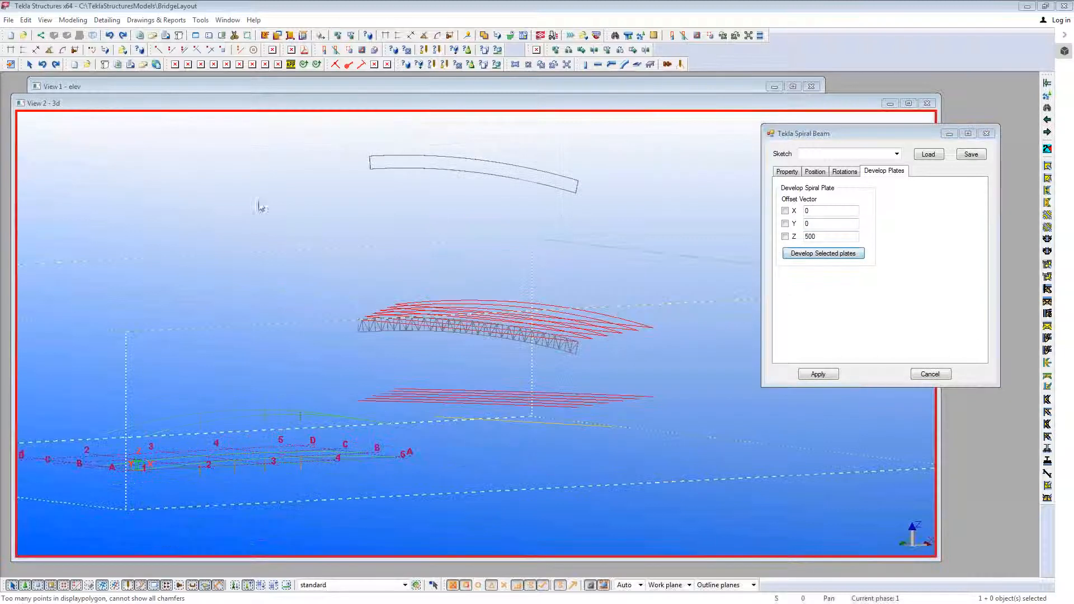
pyautogui.moveTo(481, 200); pyautogui.dragTo(602, 314, button='middle')
pyautogui.scroll(3, 569, 241)
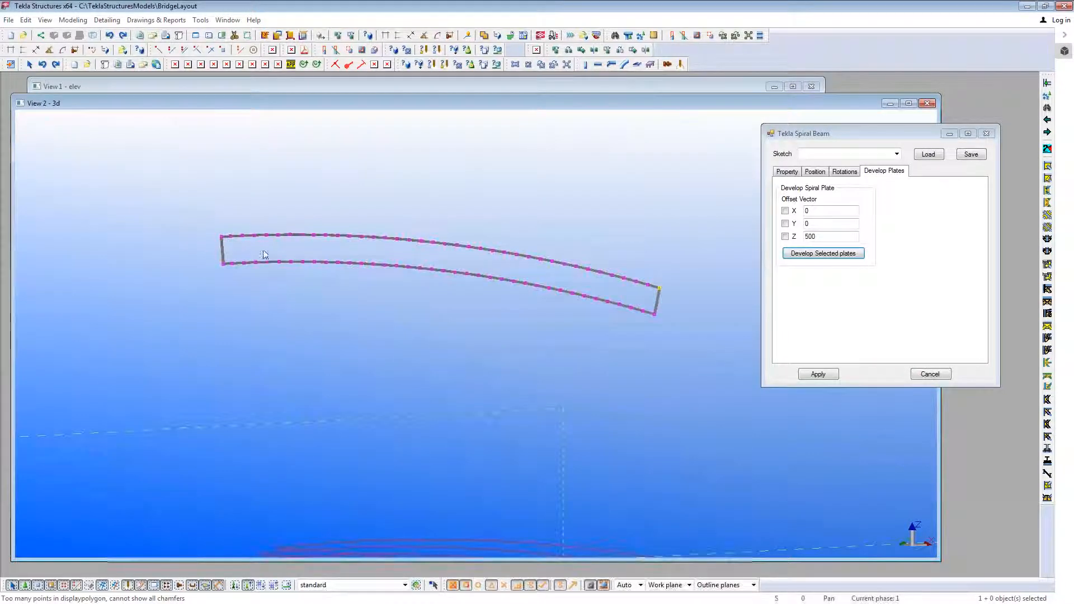
# Examine the developed web plate in plan view against the curved girder lines.
pyautogui.moveTo(670, 329); pyautogui.dragTo(601, 306, button='middle')
pyautogui.scroll(-2, 655, 257)
pyautogui.scroll(-1, 598, 309)
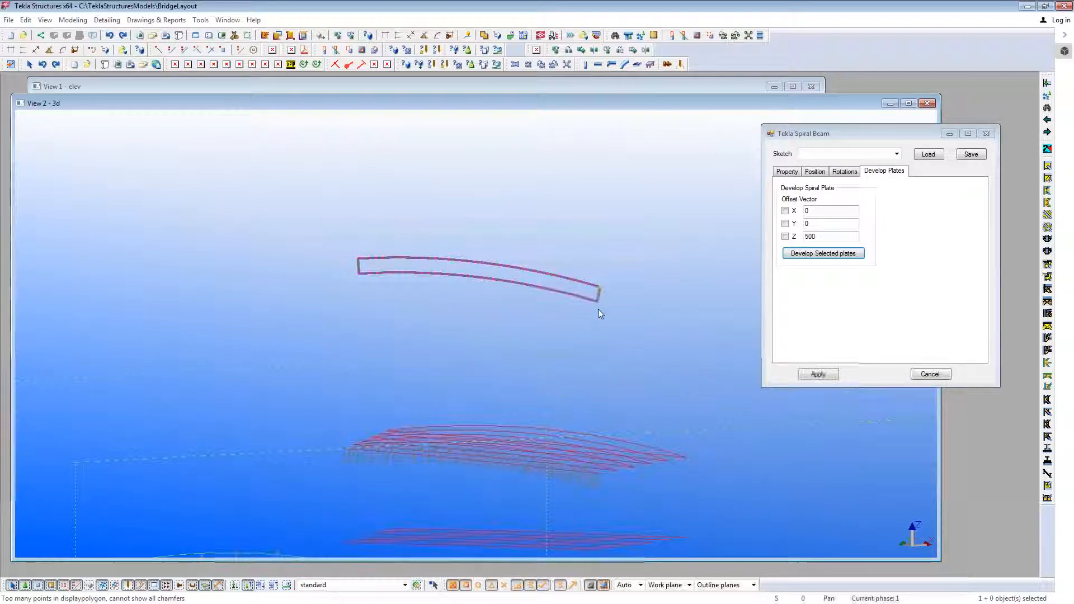
pyautogui.hotkey('ctrl', 'p')
pyautogui.scroll(4, 622, 218)
pyautogui.moveTo(597, 188); pyautogui.dragTo(582, 349, button='middle')
pyautogui.scroll(2, 582, 349)
pyautogui.scroll(3, 556, 249)
pyautogui.scroll(-2, 554, 268)
pyautogui.scroll(1, 547, 364)
pyautogui.scroll(5, 554, 263)
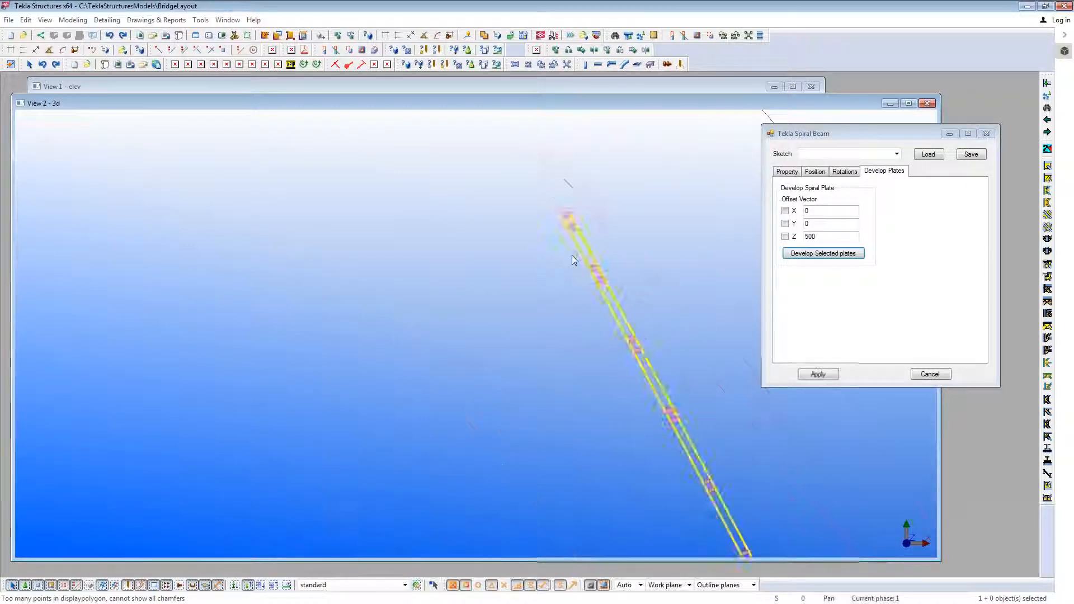
pyautogui.scroll(-5, 571, 258)
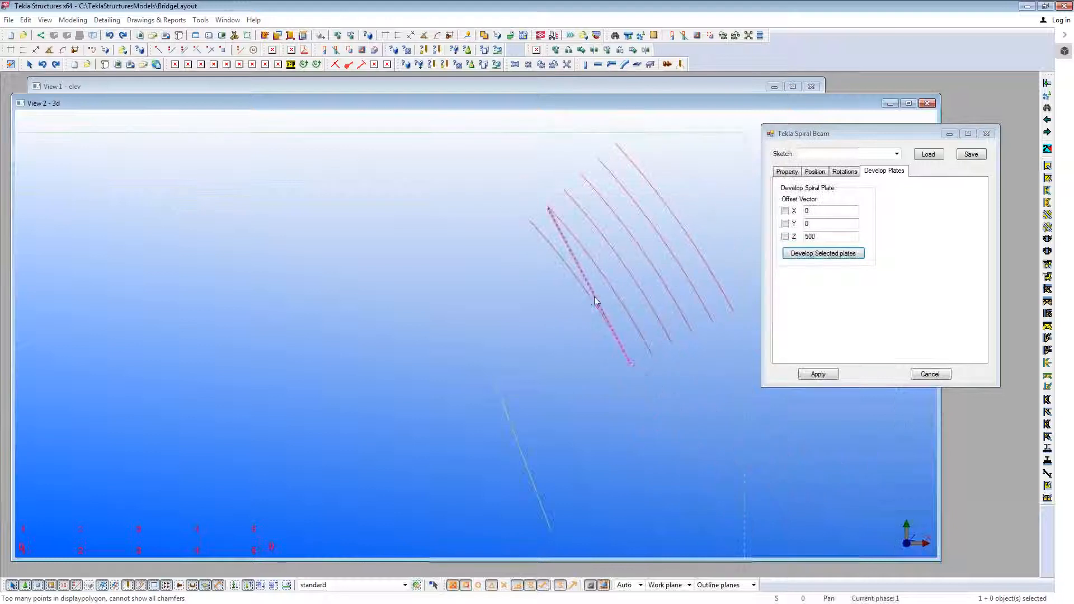
pyautogui.scroll(4, 610, 324)
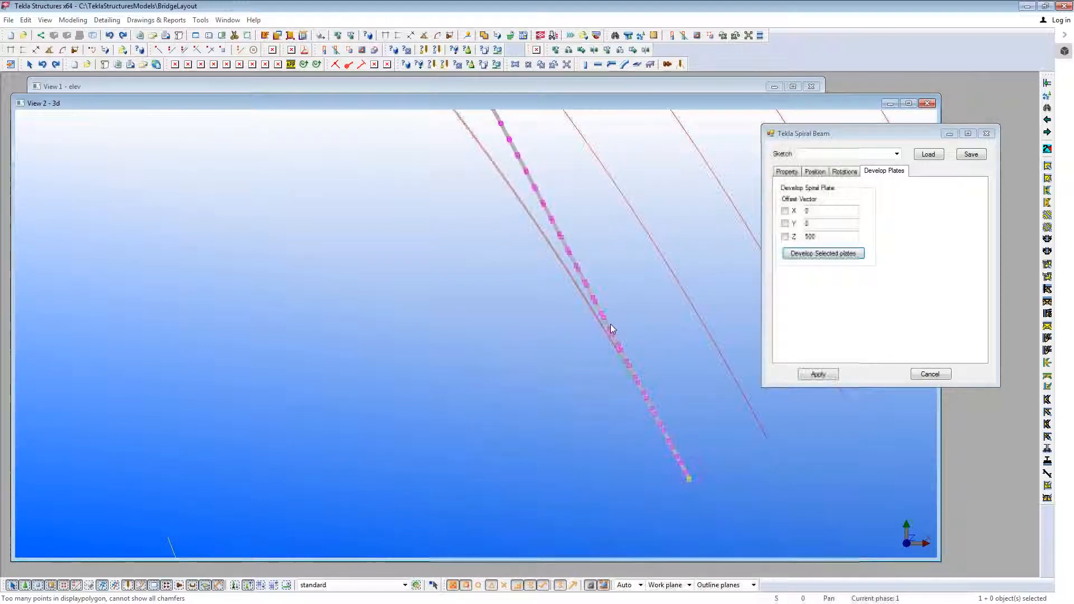
pyautogui.scroll(-4, 607, 324)
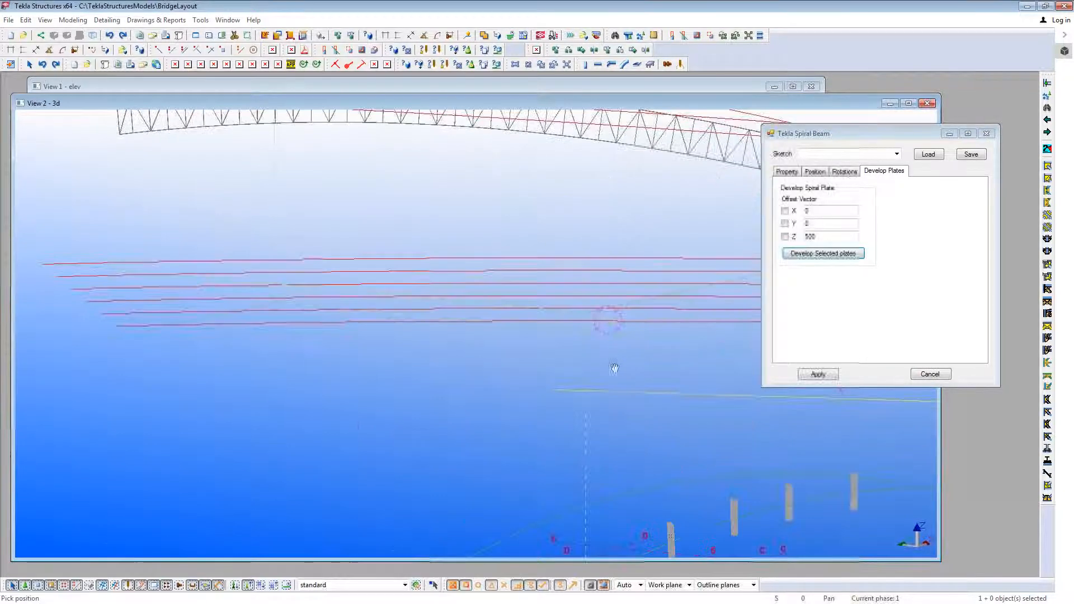
# Compare the triangle plates at Girder A's end in 3D with the corner and edge points of the developed web plate.
pyautogui.moveTo(615, 339); pyautogui.dragTo(511, 401, button='middle')
pyautogui.scroll(-2, 511, 401)
pyautogui.rightClick(546, 237)
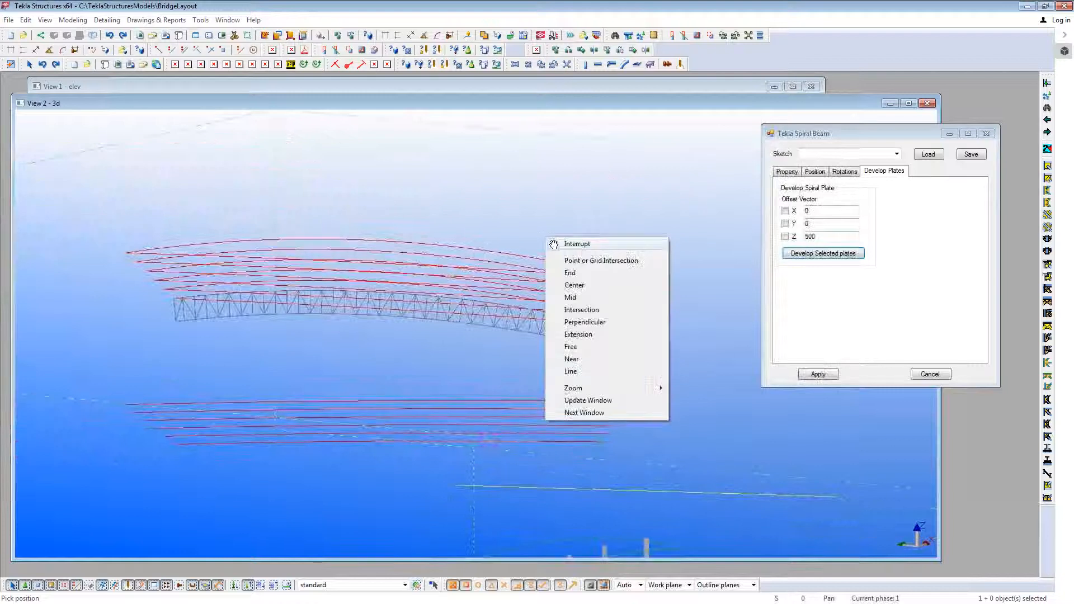
pyautogui.click(557, 244)
pyautogui.scroll(3, 574, 362)
pyautogui.scroll(5, 619, 323)
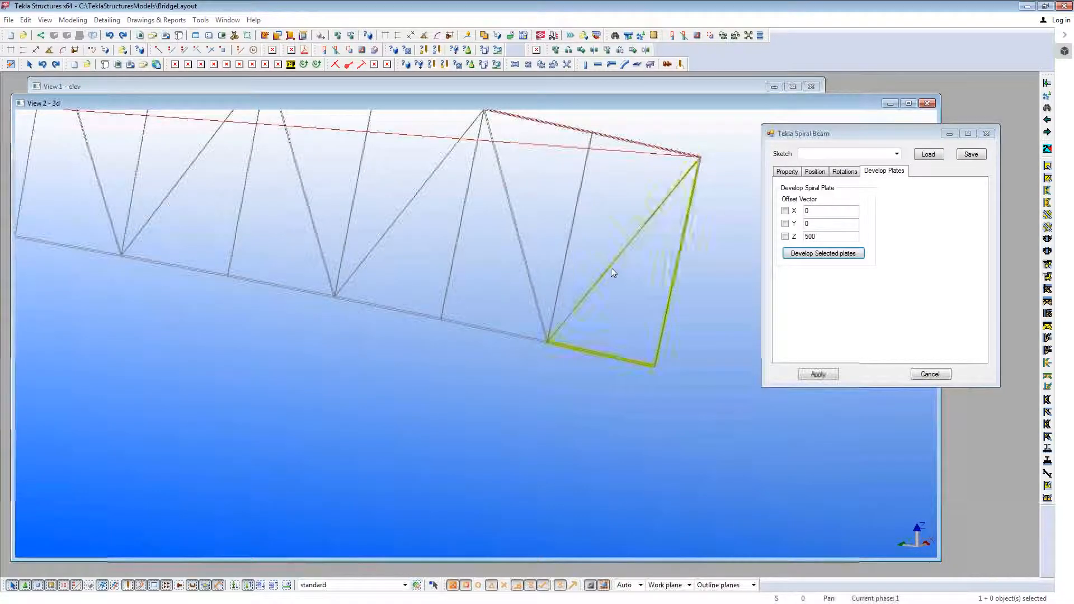
pyautogui.scroll(-5, 604, 289)
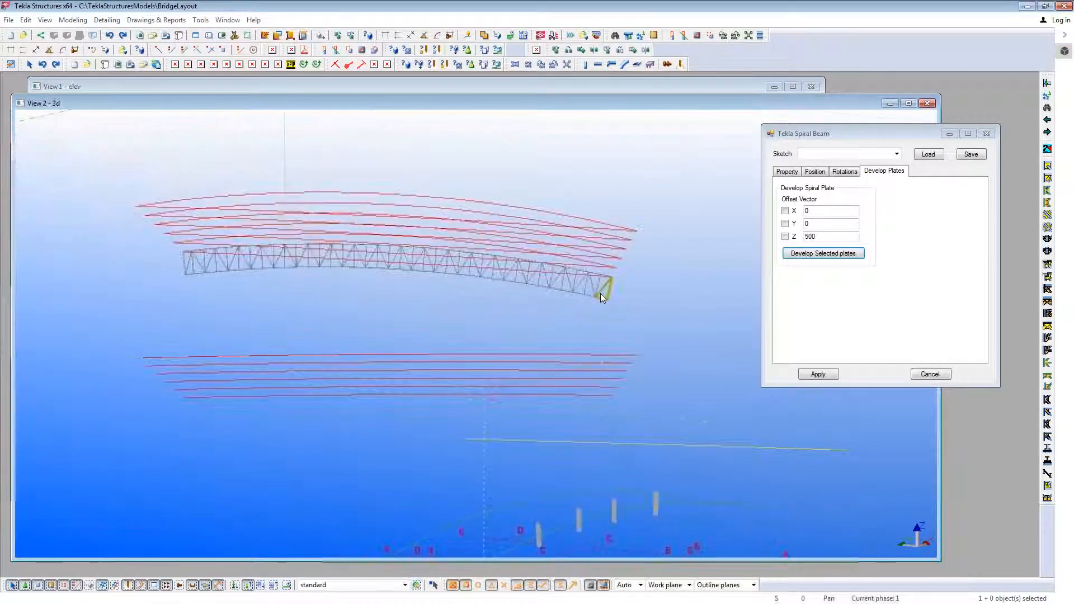
pyautogui.scroll(5, 600, 293)
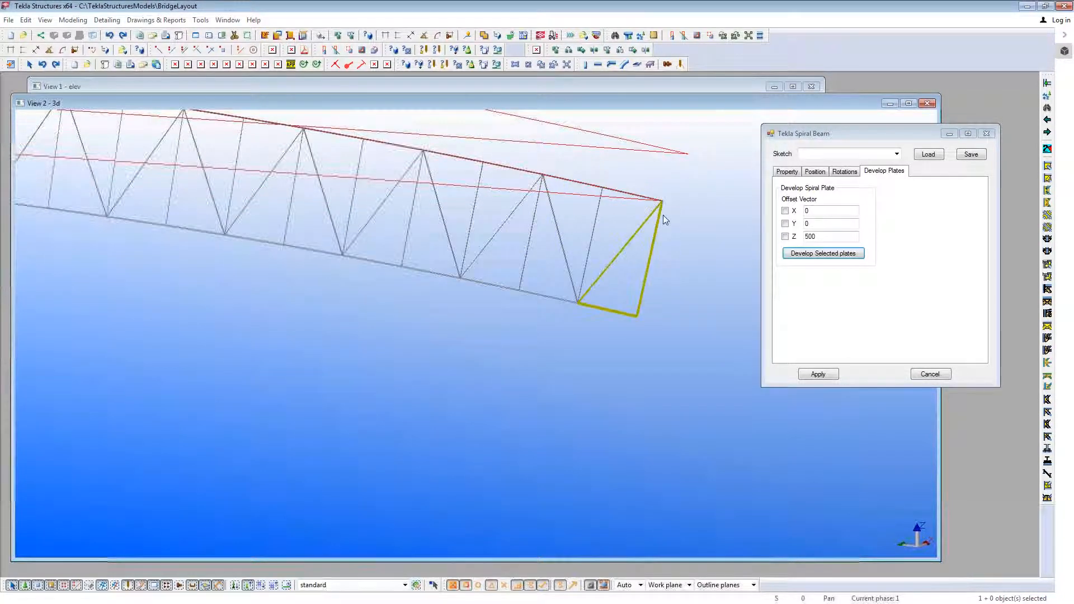
pyautogui.scroll(-6, 663, 214)
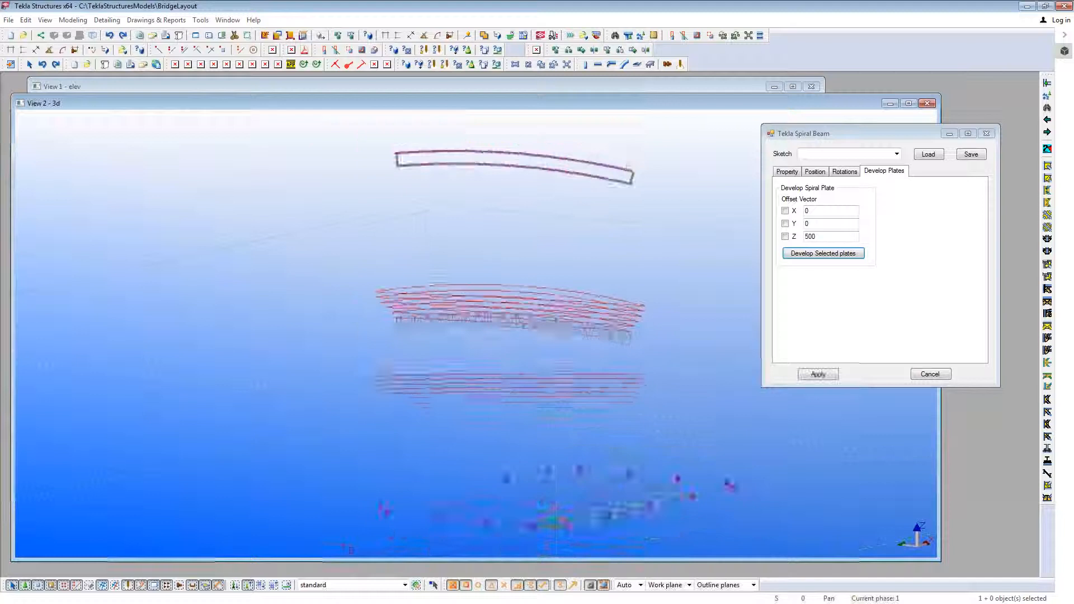
pyautogui.scroll(6, 625, 187)
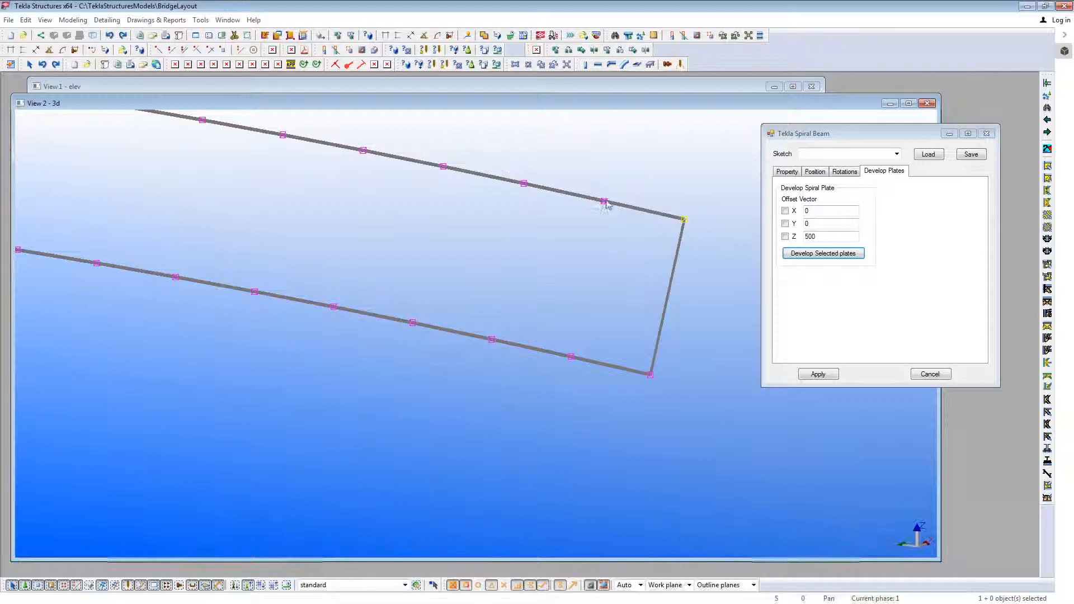
pyautogui.scroll(-8, 707, 324)
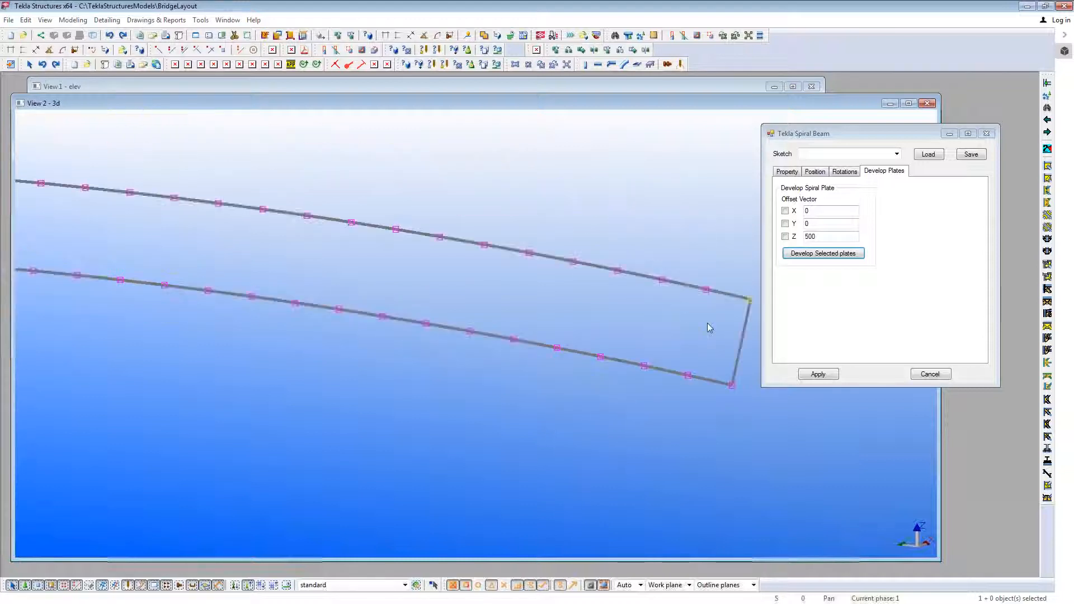
pyautogui.scroll(2, 395, 328)
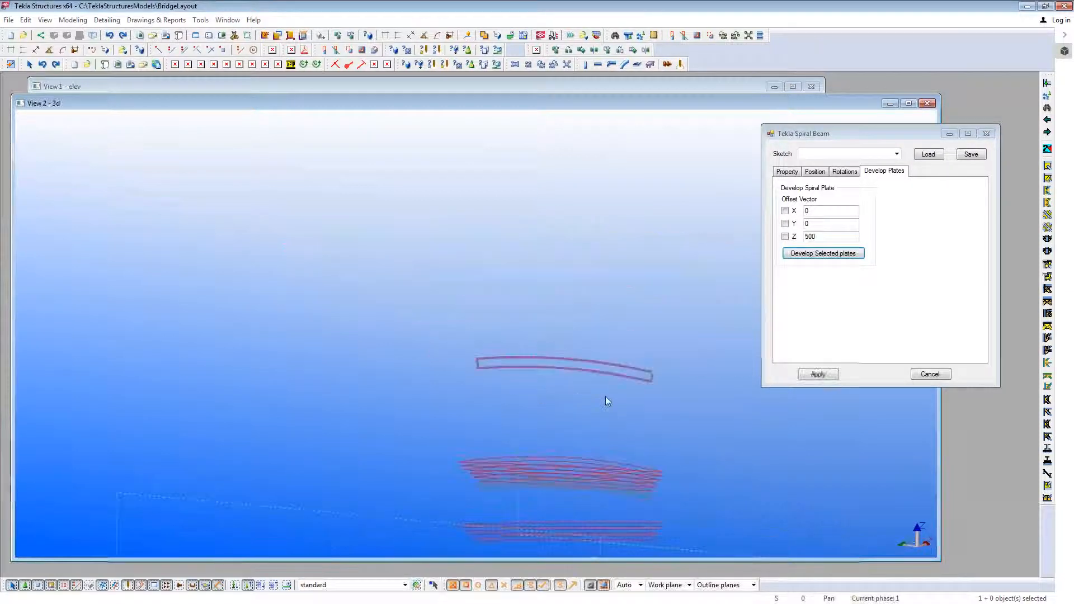
# Develop the selected triangle plates of the Girder A flange into a flat plate, using an offset vector of 0, 0, 500.
pyautogui.scroll(2, 595, 364)
pyautogui.moveTo(501, 514); pyautogui.dragTo(508, 408, button='middle')
pyautogui.scroll(3, 509, 409)
pyautogui.scroll(-5, 509, 408)
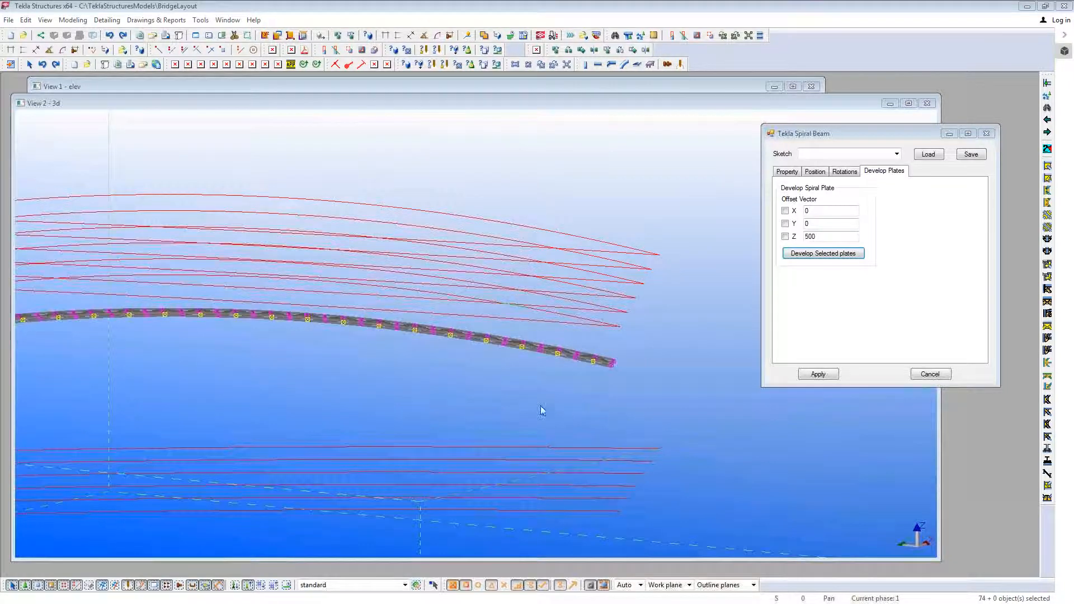
pyautogui.moveTo(542, 407); pyautogui.dragTo(709, 395, button='middle')
pyautogui.scroll(-2, 709, 394)
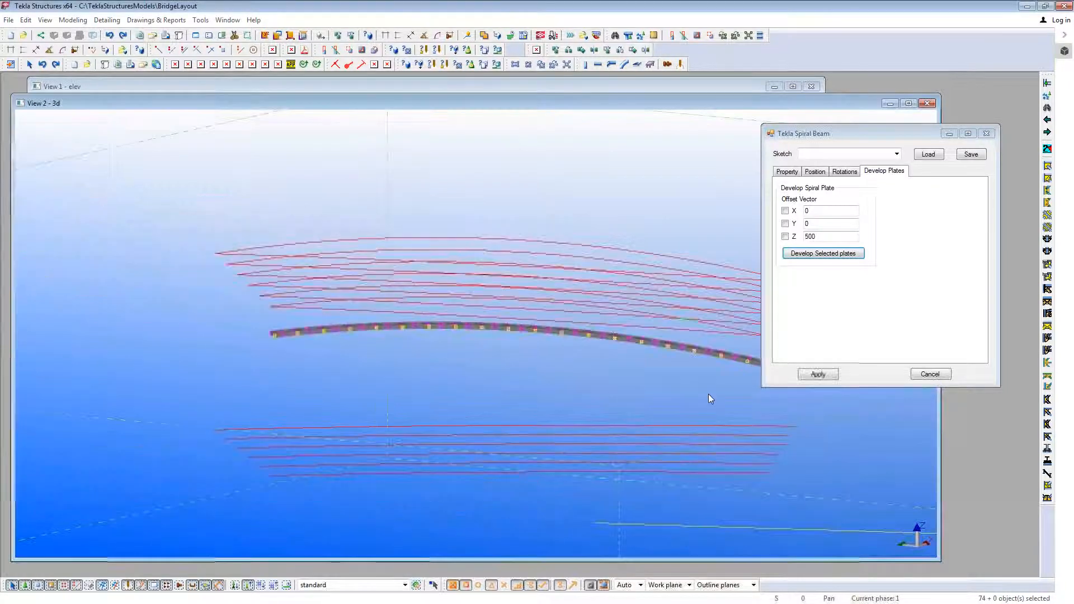
pyautogui.click(838, 254)
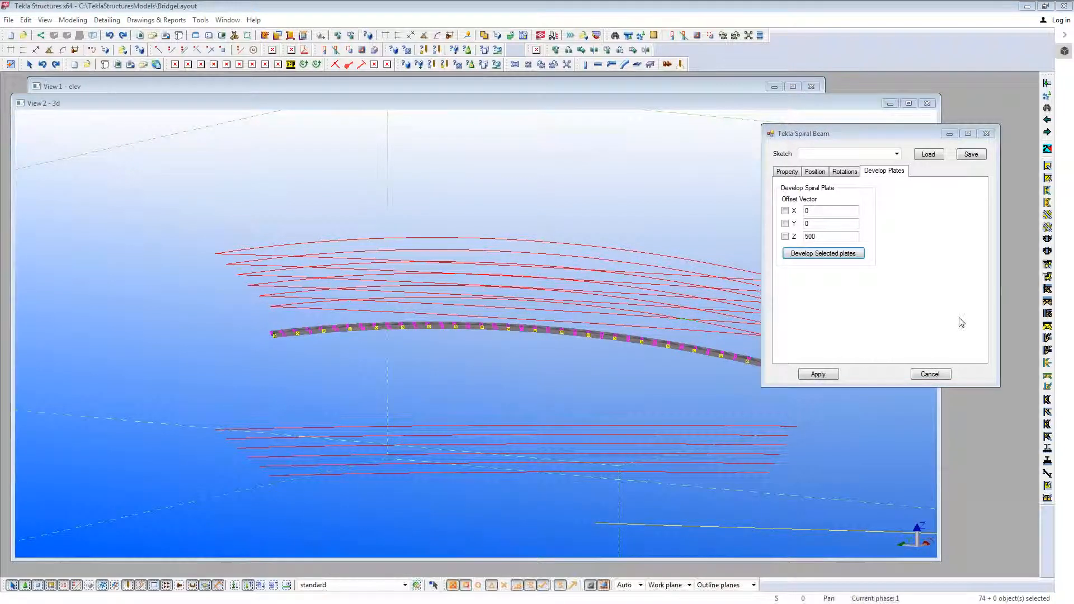
pyautogui.click(818, 374)
# Orbit the model and select the developed flange plate to inspect its outline above the girder lines.
pyautogui.keyDown('ctrl'); pyautogui.moveTo(551, 433); pyautogui.dragTo(518, 313, button='middle'); pyautogui.keyUp('ctrl')
pyautogui.rightClick(520, 317)
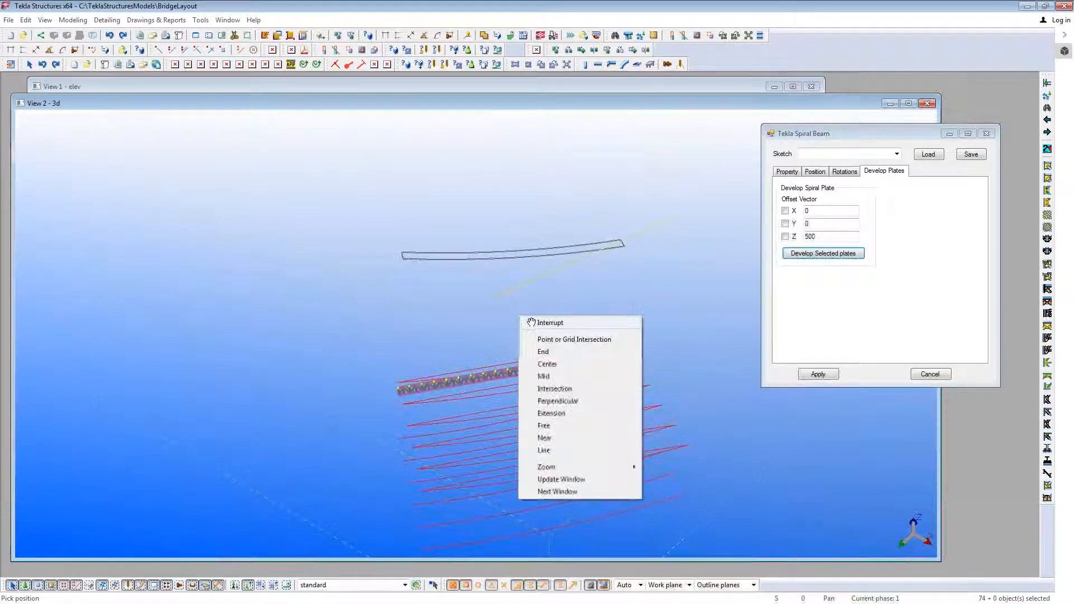
pyautogui.click(531, 323)
pyautogui.click(545, 236)
pyautogui.scroll(4, 599, 448)
pyautogui.scroll(-3, 598, 442)
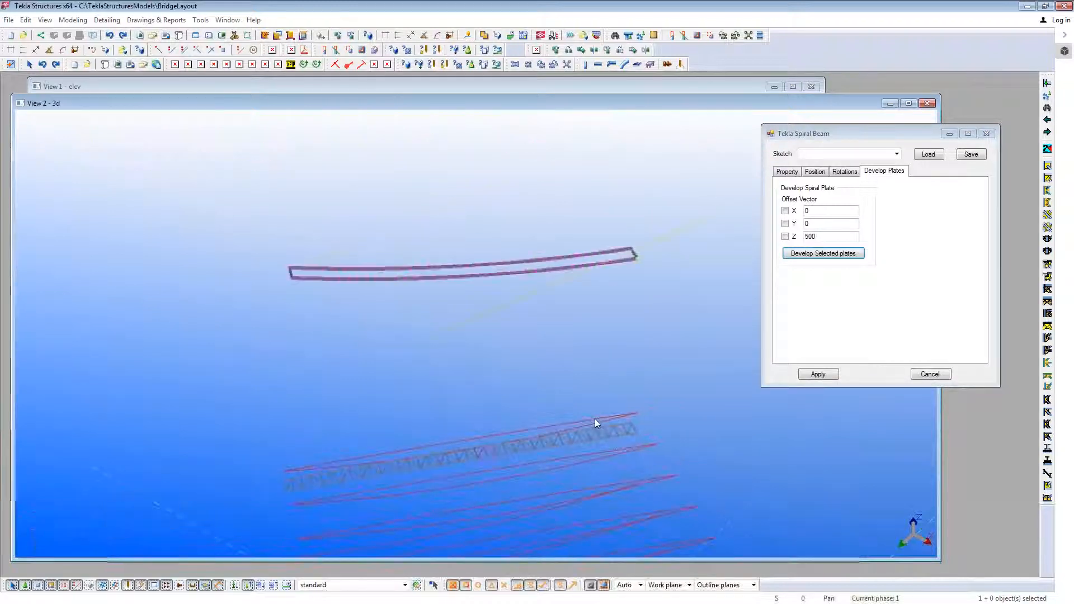
pyautogui.scroll(2, 595, 431)
# Examine the triangle plates along the Girder A flange and at its end from several 3D angles.
pyautogui.keyDown('ctrl'); pyautogui.moveTo(593, 448); pyautogui.dragTo(568, 518, button='middle'); pyautogui.keyUp('ctrl')
pyautogui.scroll(5, 716, 479)
pyautogui.rightClick(681, 442)
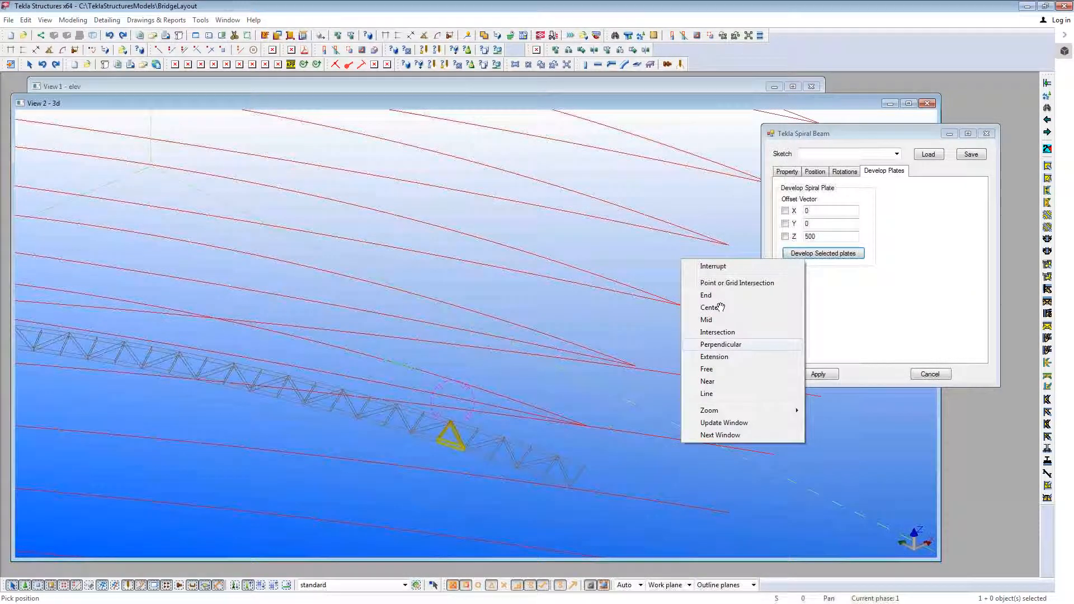
pyautogui.click(727, 267)
pyautogui.scroll(6, 569, 474)
pyautogui.moveTo(546, 479); pyautogui.dragTo(630, 430, button='middle')
pyautogui.scroll(-2, 610, 433)
pyautogui.moveTo(392, 387); pyautogui.dragTo(734, 458, button='middle')
pyautogui.scroll(3, 734, 459)
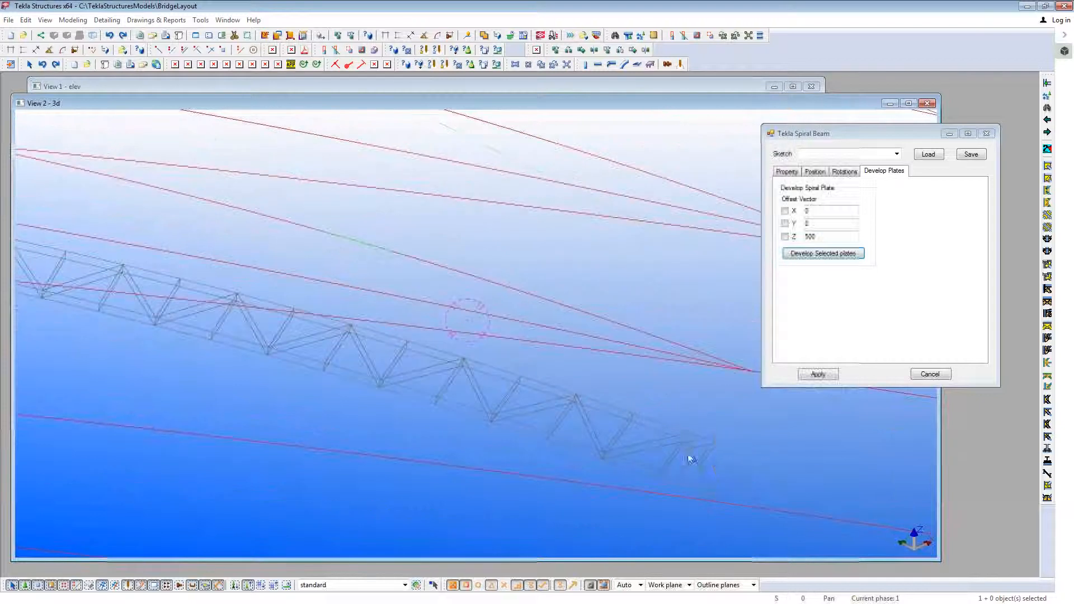
pyautogui.keyDown('ctrl'); pyautogui.moveTo(696, 473); pyautogui.dragTo(348, 388, button='middle'); pyautogui.keyUp('ctrl')
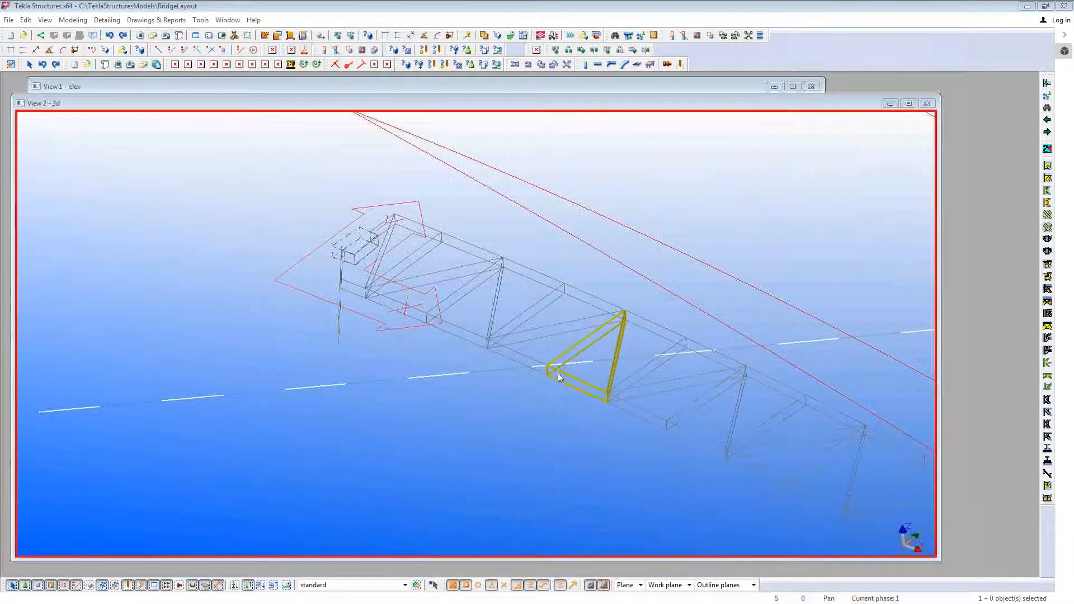
# Inspect the cut at the flange's end and the bolt groups placed along the Girder A triangle plates.
pyautogui.scroll(5, 367, 252)
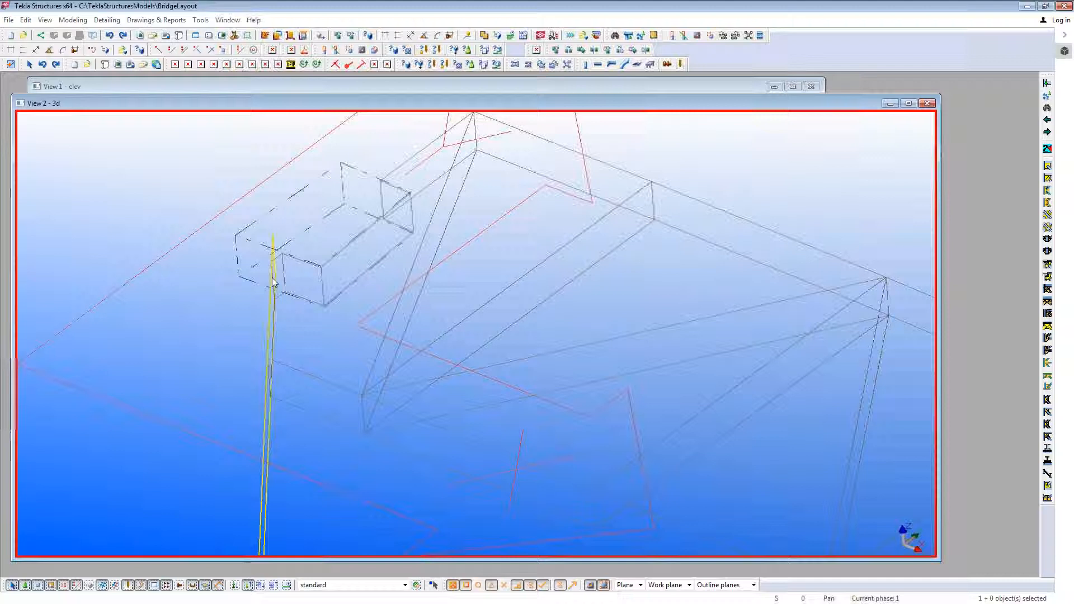
pyautogui.keyDown('ctrl'); pyautogui.moveTo(373, 181); pyautogui.dragTo(263, 235, button='middle'); pyautogui.keyUp('ctrl')
pyautogui.scroll(-5, 261, 233)
pyautogui.scroll(8, 498, 321)
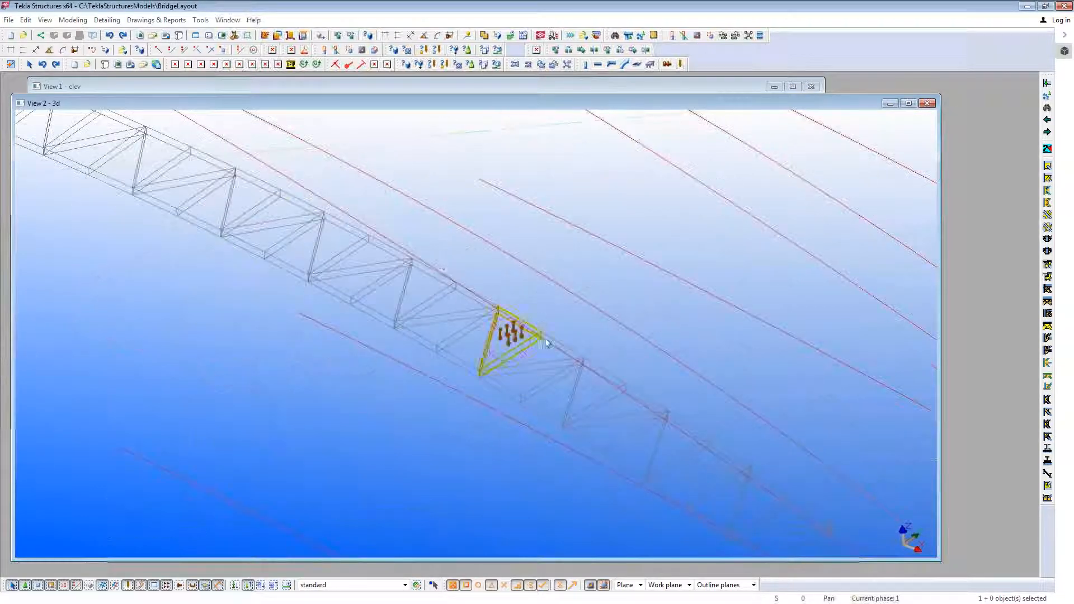
pyautogui.scroll(-6, 481, 278)
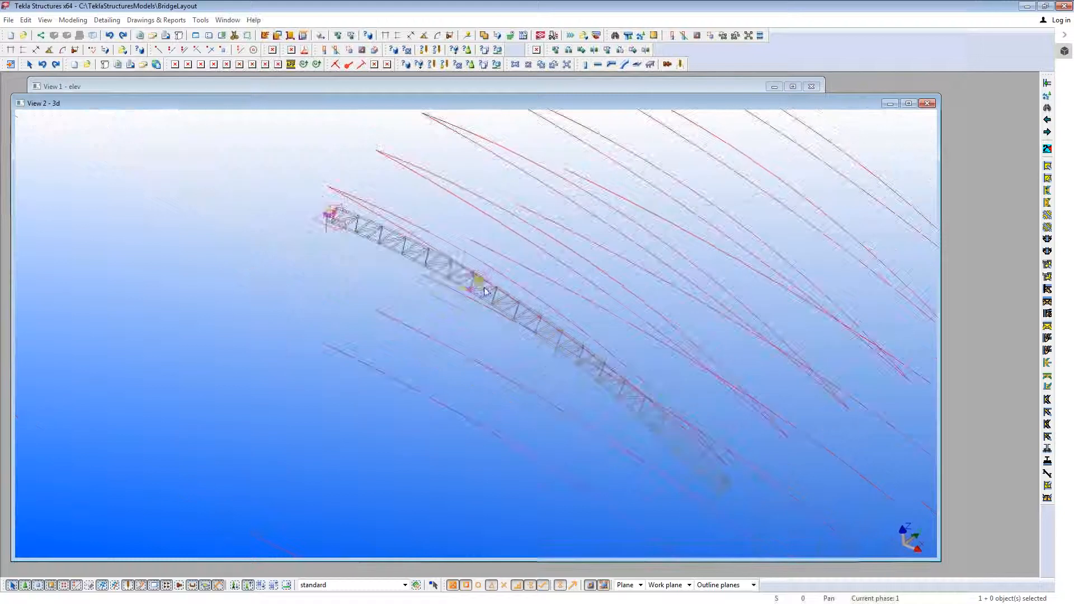
pyautogui.scroll(7, 646, 418)
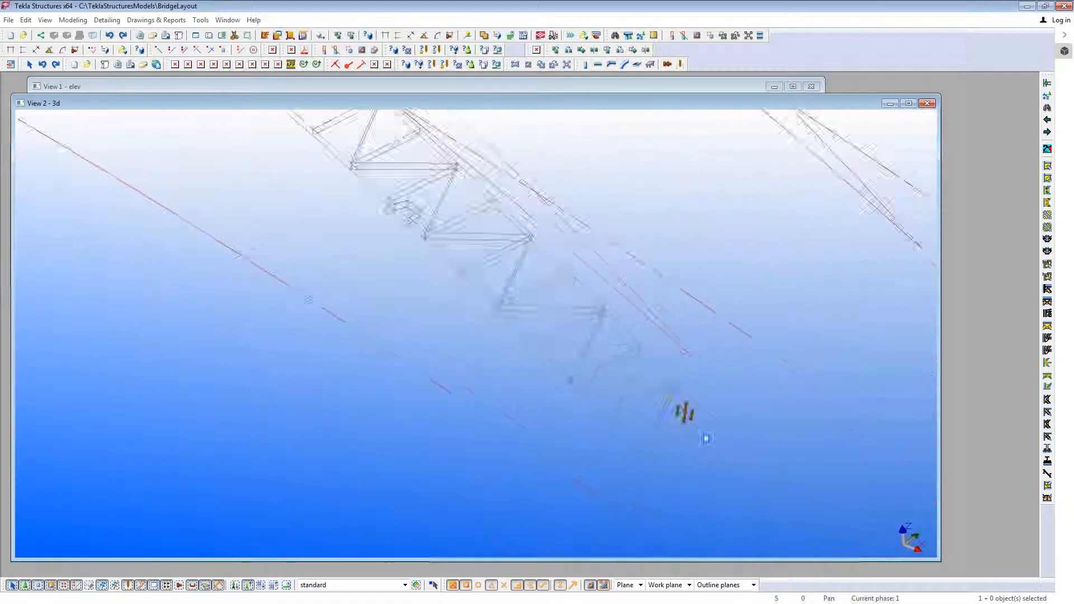
pyautogui.scroll(-6, 649, 415)
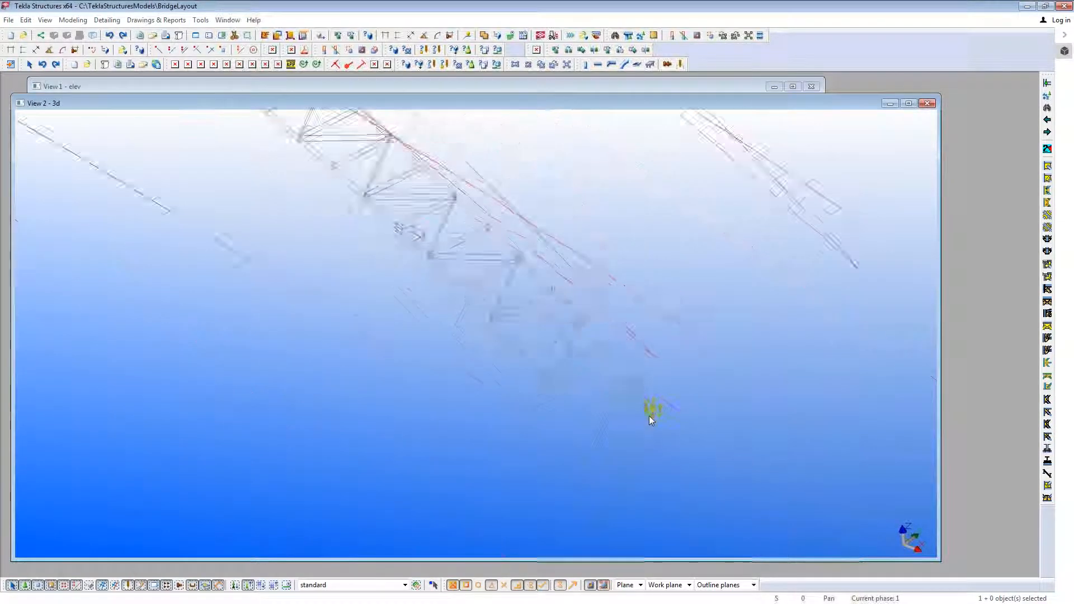
pyautogui.moveTo(666, 421); pyautogui.dragTo(630, 395, button='middle')
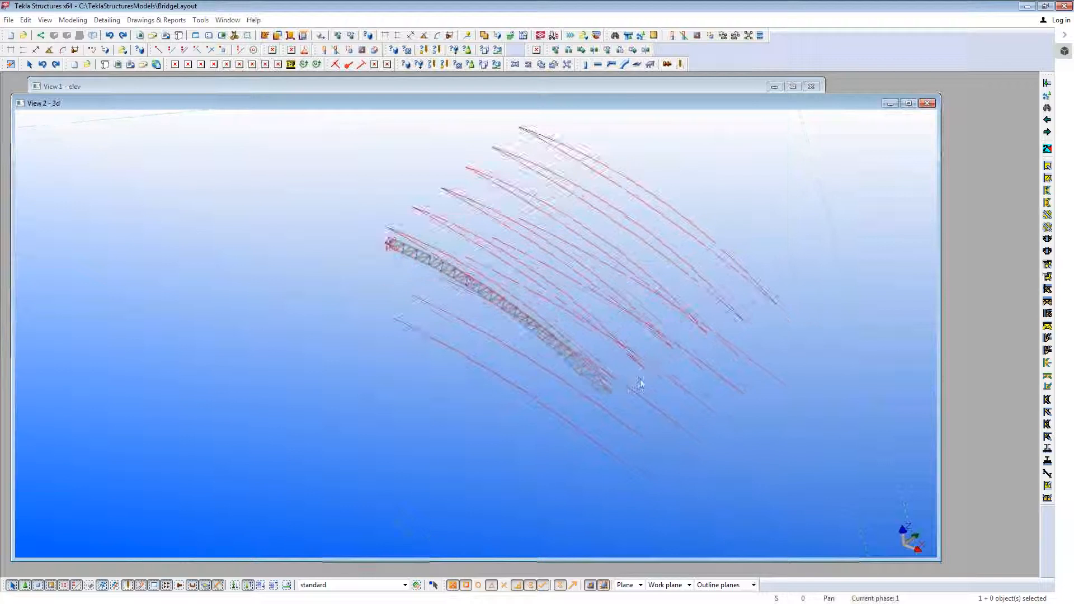
pyautogui.scroll(-3, 609, 460)
pyautogui.scroll(3, 554, 448)
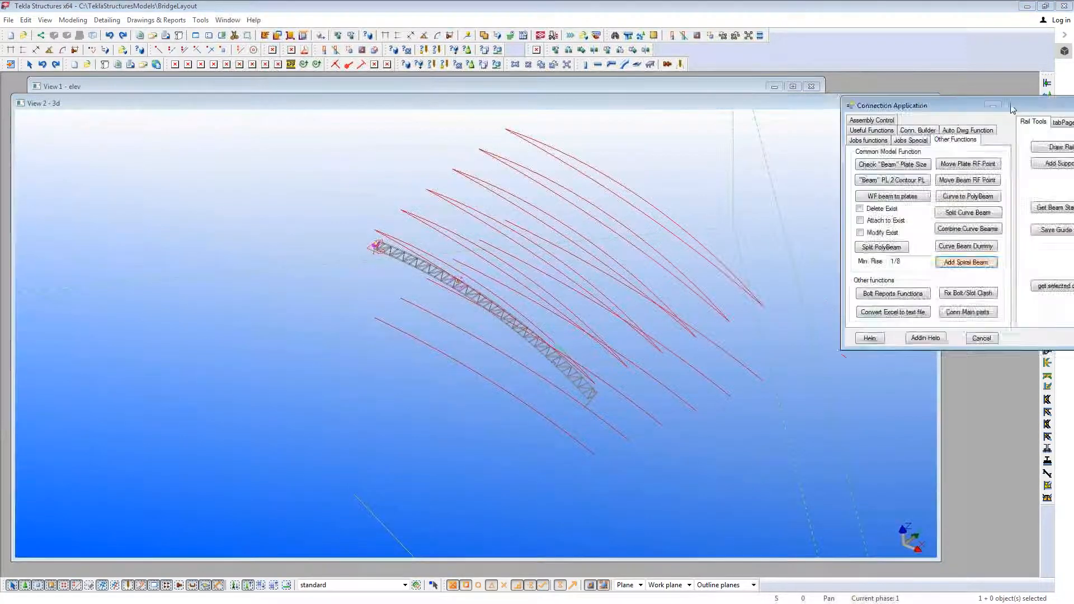
# Develop all the Girder A triangle plates with their cut and bolts into a flat plate, using offset vector 0, 0, 500.
pyautogui.moveTo(1006, 106); pyautogui.dragTo(881, 105)
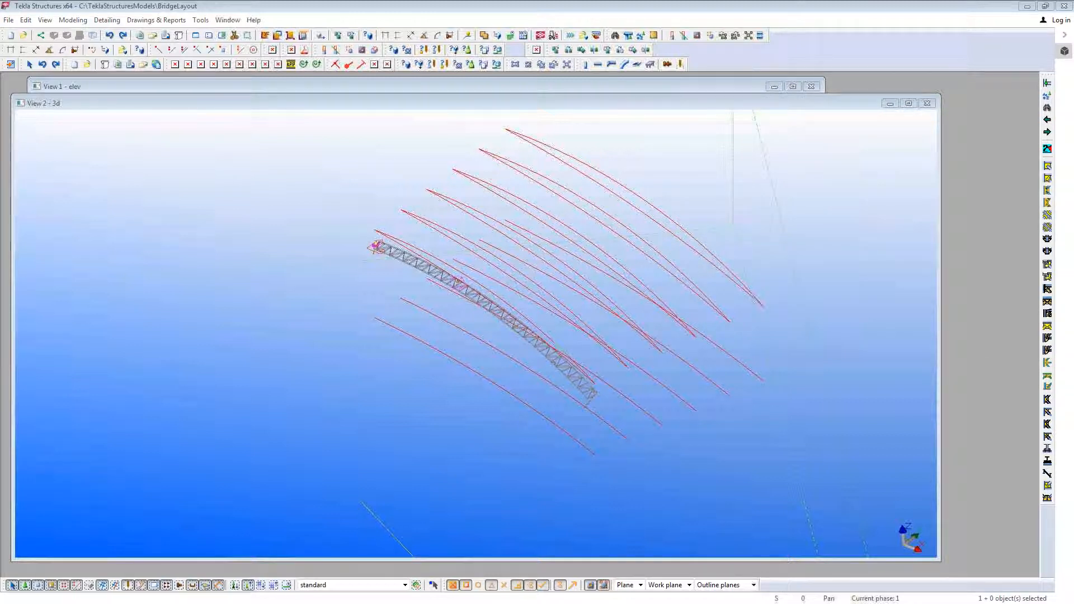
pyautogui.click(907, 135)
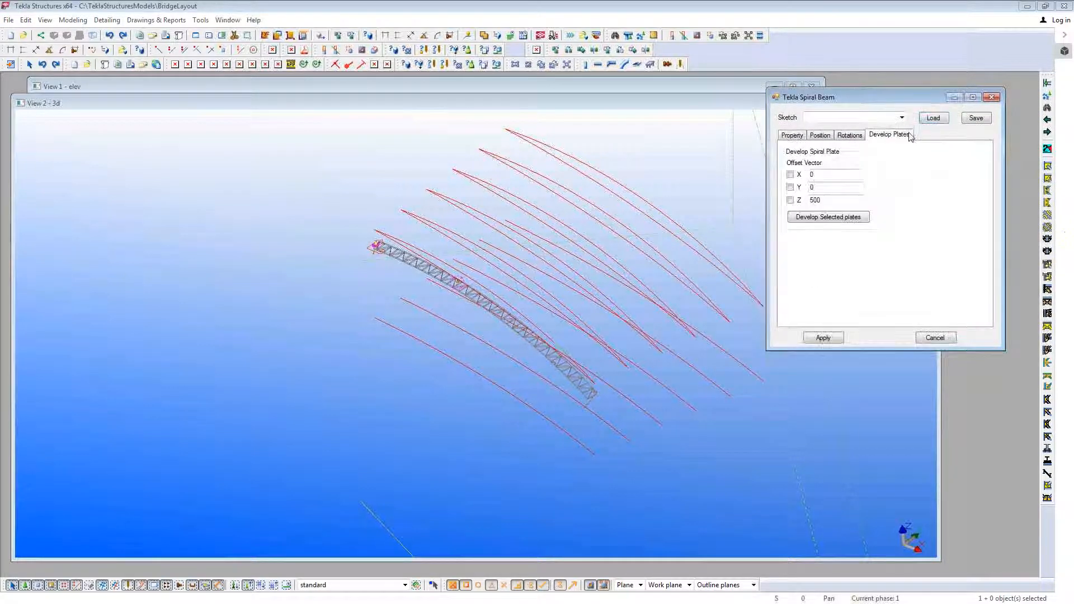
pyautogui.moveTo(309, 209); pyautogui.dragTo(614, 448)
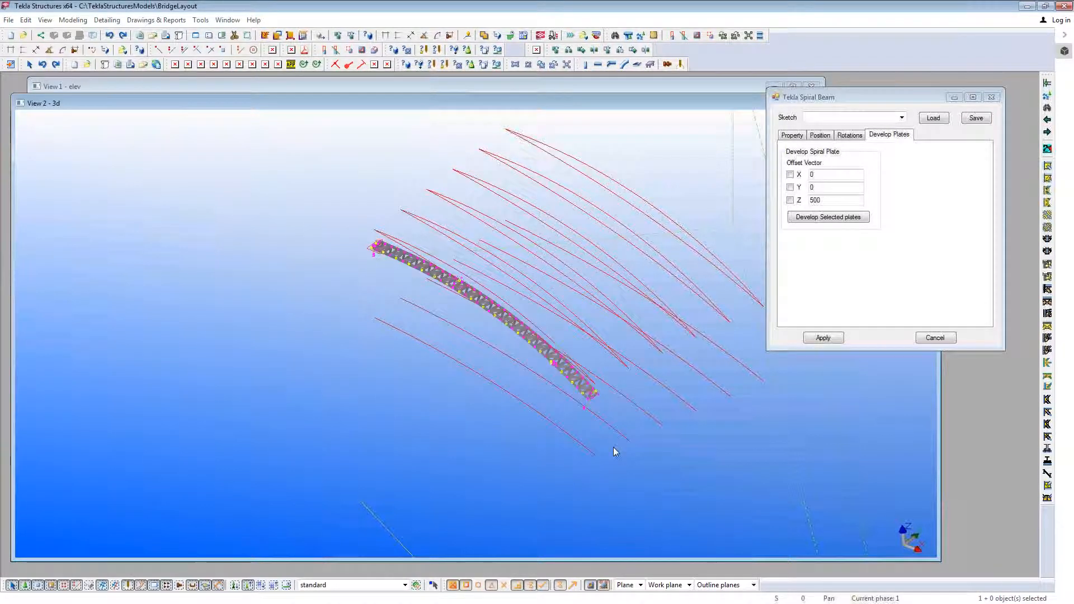
pyautogui.click(839, 218)
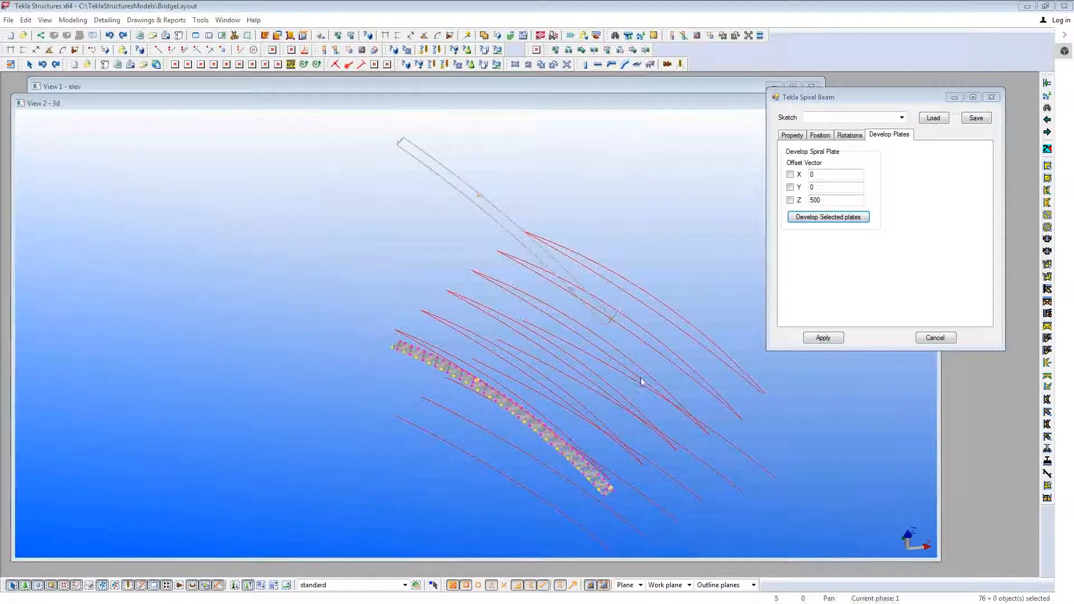
# Examine the end of the developed flat plate, comparing its cut and bolt group with the original end triangle plate.
pyautogui.scroll(10, 597, 386)
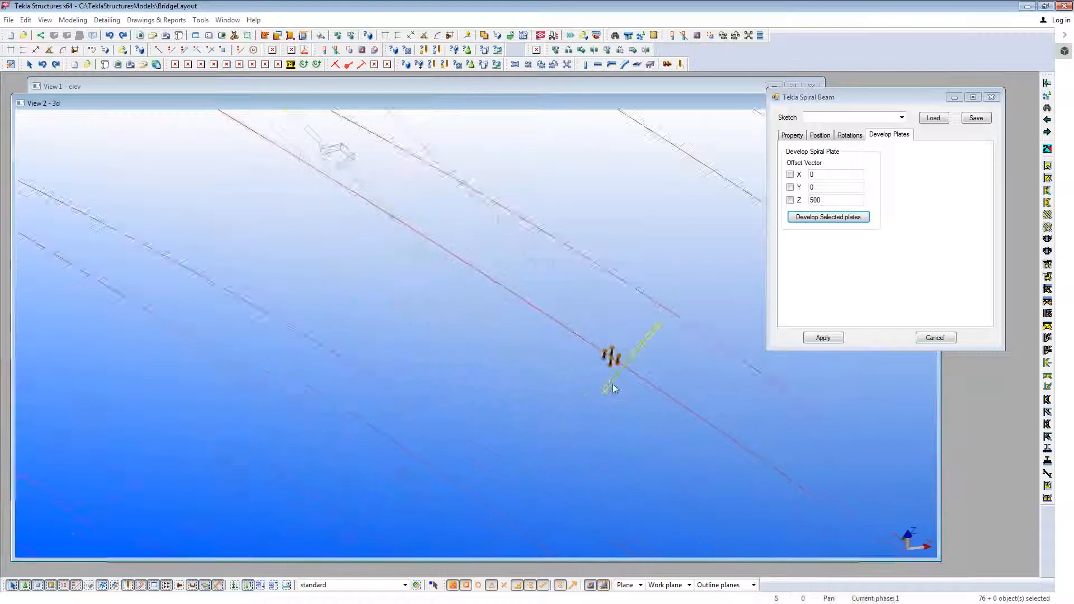
pyautogui.click(576, 386)
pyautogui.scroll(-2, 577, 386)
pyautogui.moveTo(576, 386); pyautogui.dragTo(538, 319, button='middle')
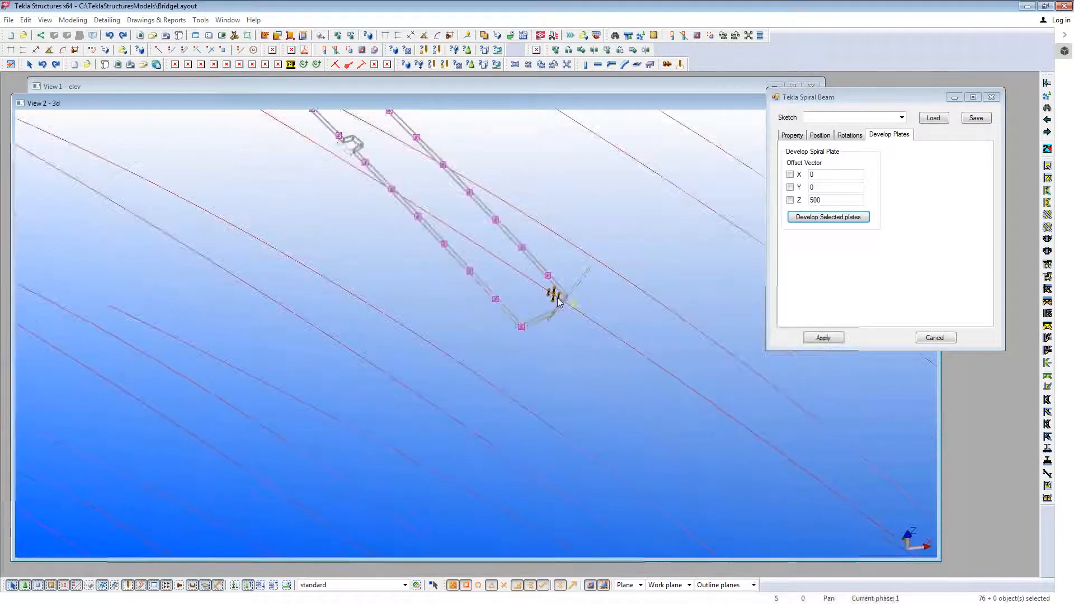
pyautogui.scroll(-5, 569, 302)
pyautogui.scroll(3, 538, 435)
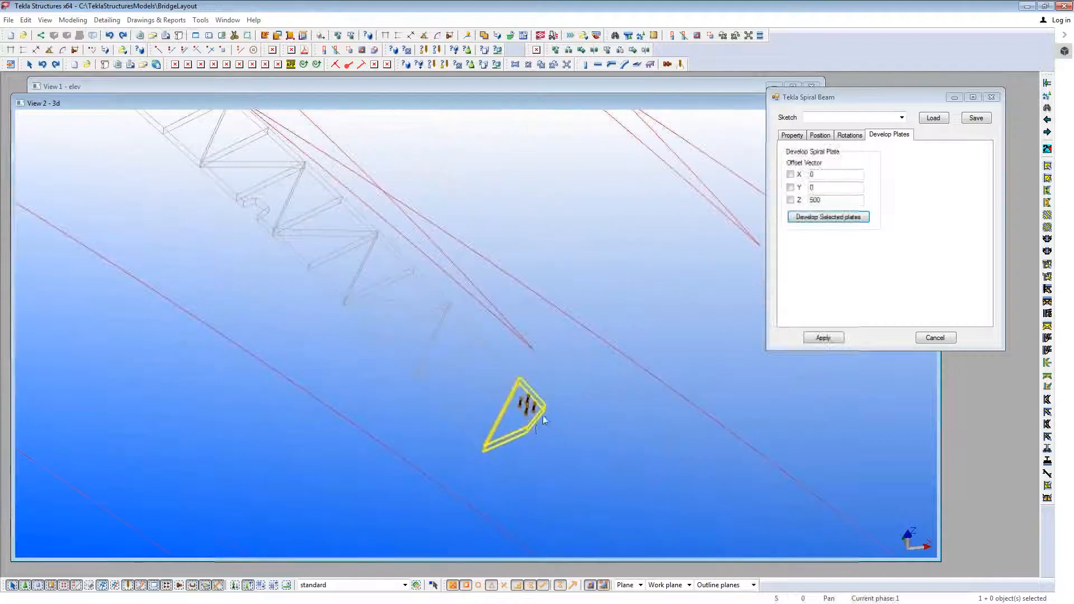
pyautogui.scroll(1, 528, 410)
pyautogui.scroll(-5, 528, 410)
pyautogui.moveTo(522, 246); pyautogui.dragTo(561, 354, button='middle')
pyautogui.scroll(5, 456, 216)
pyautogui.scroll(-6, 465, 247)
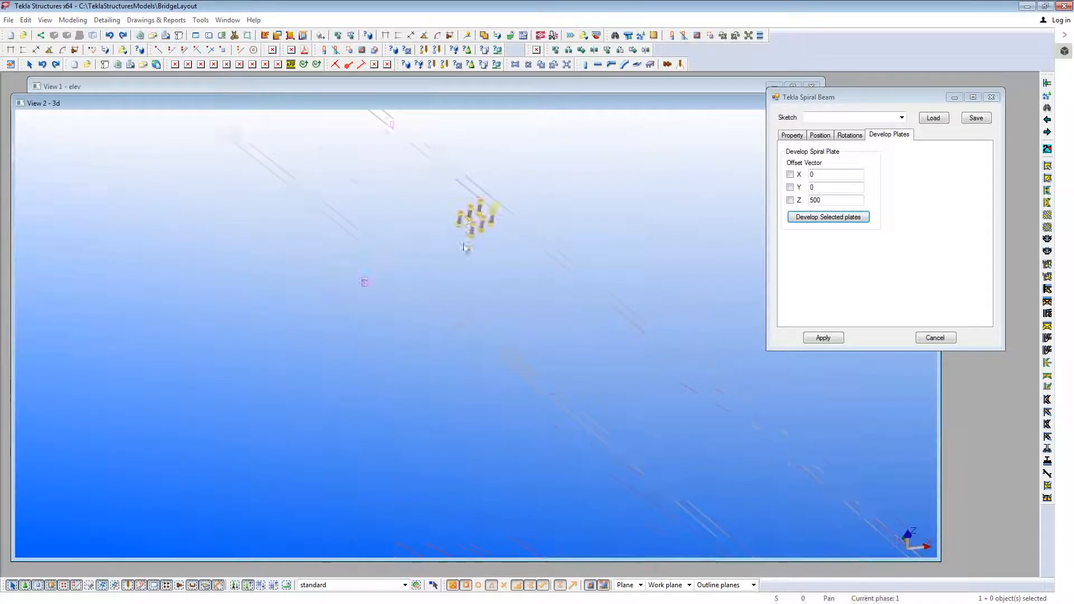
# Compare the bolt groups and cuts along the Girder A triangle plates with those transferred to the developed plate.
pyautogui.moveTo(467, 254); pyautogui.dragTo(478, 432, button='middle')
pyautogui.scroll(3, 496, 451)
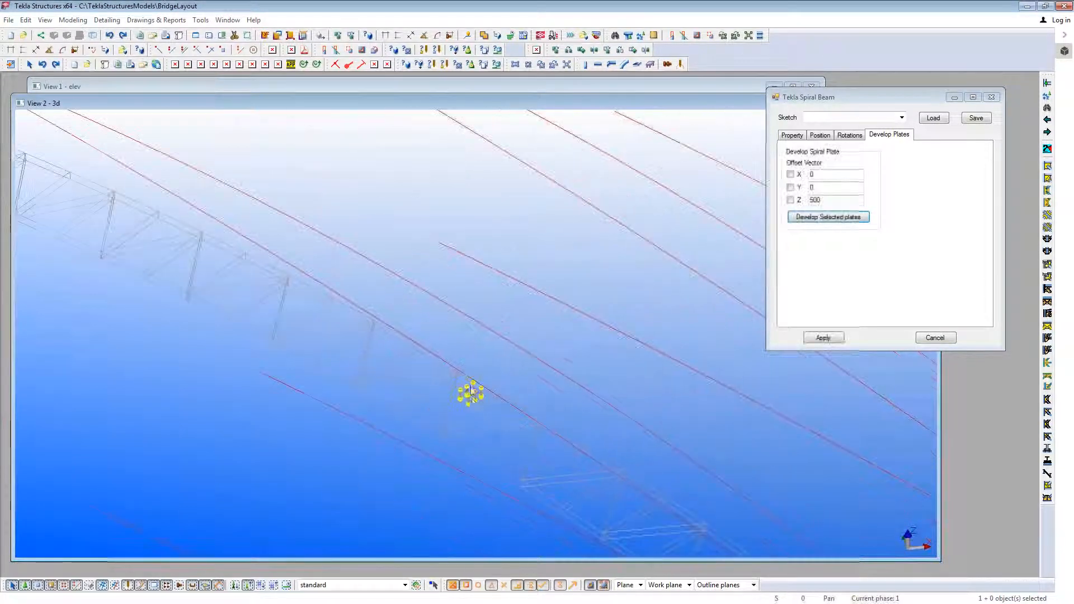
pyautogui.scroll(3, 468, 400)
pyautogui.scroll(5, 467, 401)
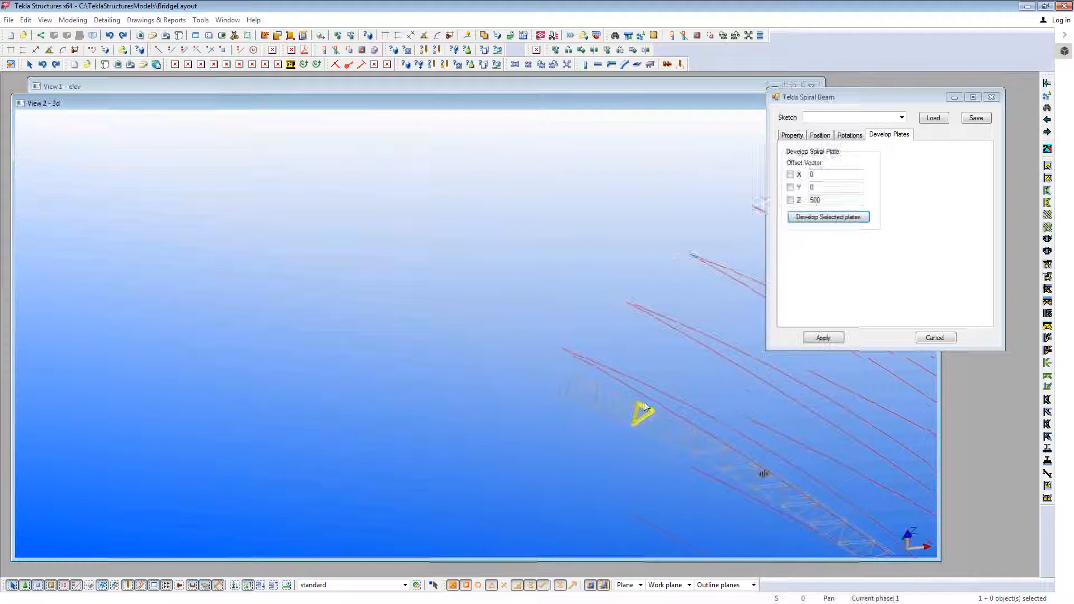
pyautogui.keyDown('ctrl'); pyautogui.moveTo(575, 363); pyautogui.dragTo(475, 278, button='middle'); pyautogui.keyUp('ctrl')
pyautogui.scroll(3, 475, 278)
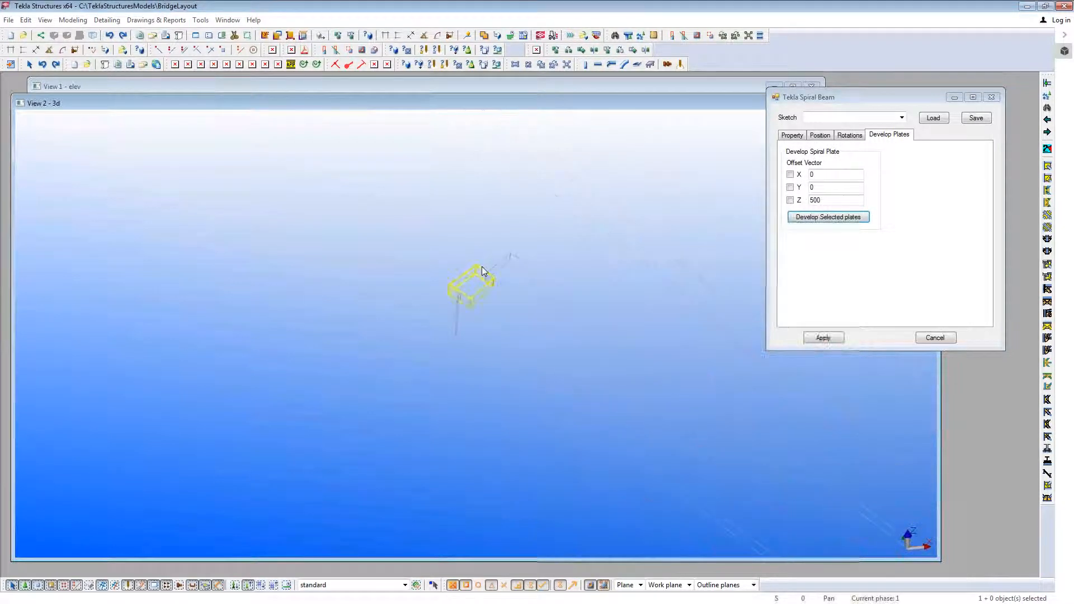
pyautogui.scroll(-3, 491, 290)
pyautogui.moveTo(628, 457); pyautogui.dragTo(432, 270, button='middle')
pyautogui.scroll(-2, 432, 269)
pyautogui.moveTo(565, 398); pyautogui.dragTo(499, 281, button='middle')
pyautogui.moveTo(625, 409); pyautogui.dragTo(522, 344, button='middle')
pyautogui.scroll(3, 573, 348)
pyautogui.scroll(3, 588, 316)
pyautogui.scroll(-5, 596, 344)
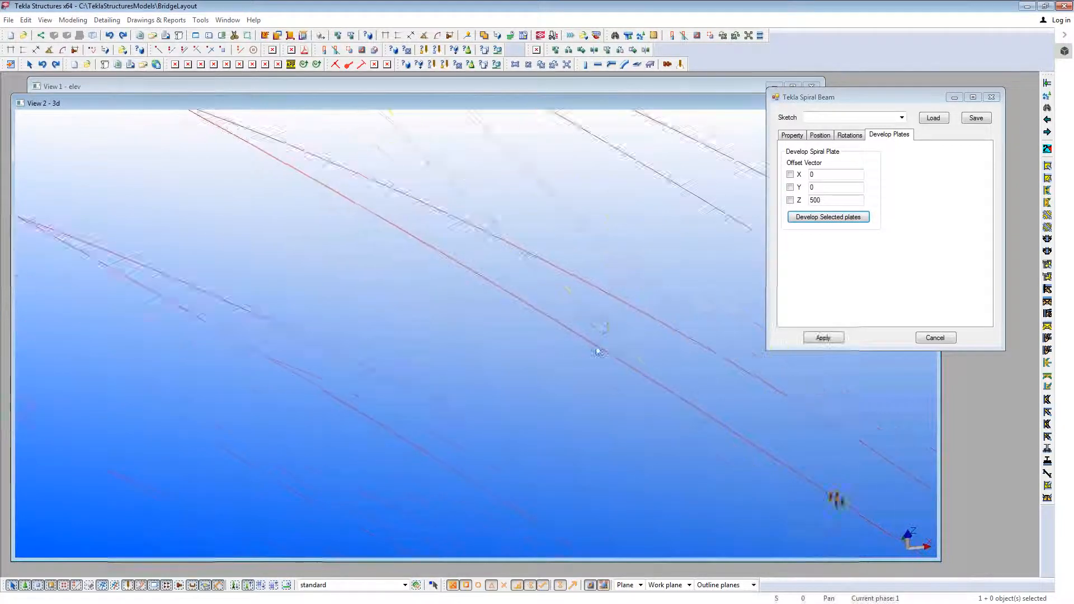
pyautogui.moveTo(588, 543); pyautogui.dragTo(592, 342, button='middle')
pyautogui.moveTo(554, 532); pyautogui.dragTo(565, 289, button='middle')
pyautogui.scroll(5, 579, 362)
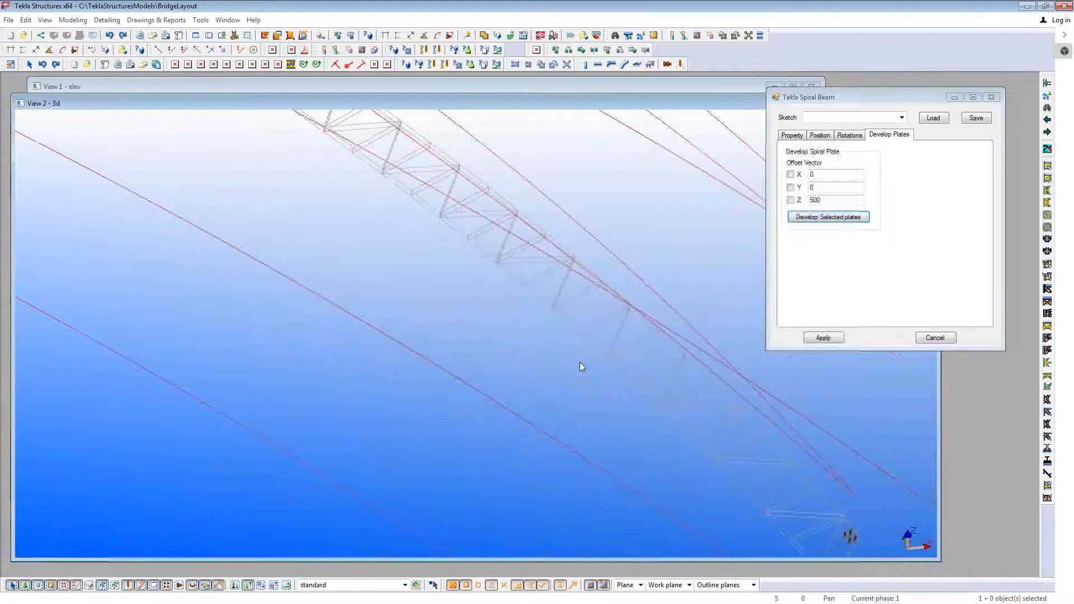
pyautogui.scroll(-6, 559, 391)
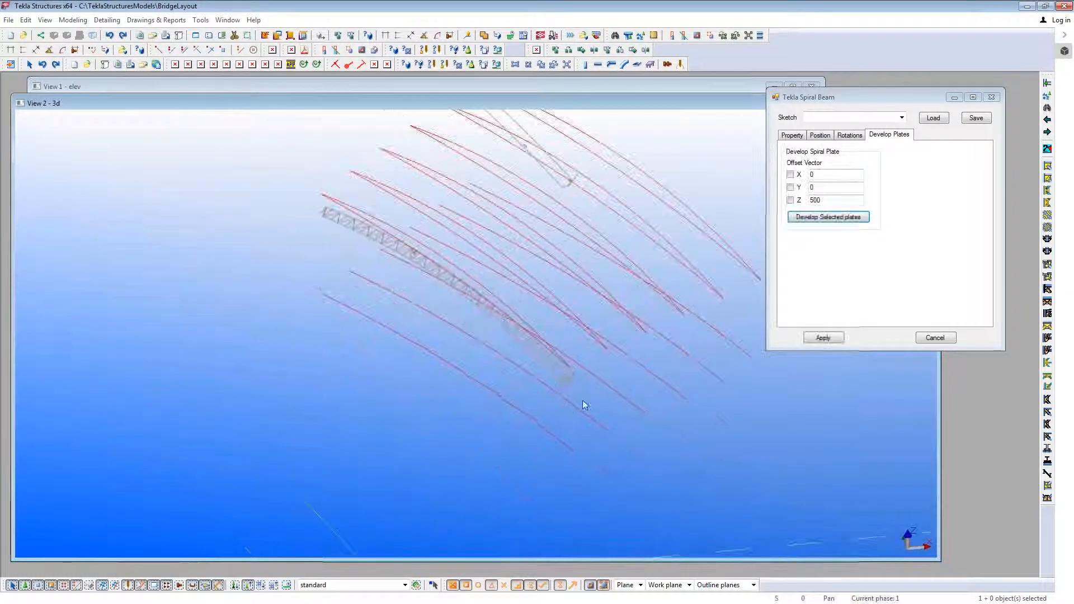
# Delete the Girder A triangle plates together with the developed flat plate and their bolts.
pyautogui.moveTo(461, 186); pyautogui.dragTo(470, 325, button='middle')
pyautogui.scroll(-1, 471, 235)
pyautogui.scroll(-3, 470, 325)
pyautogui.click(537, 269)
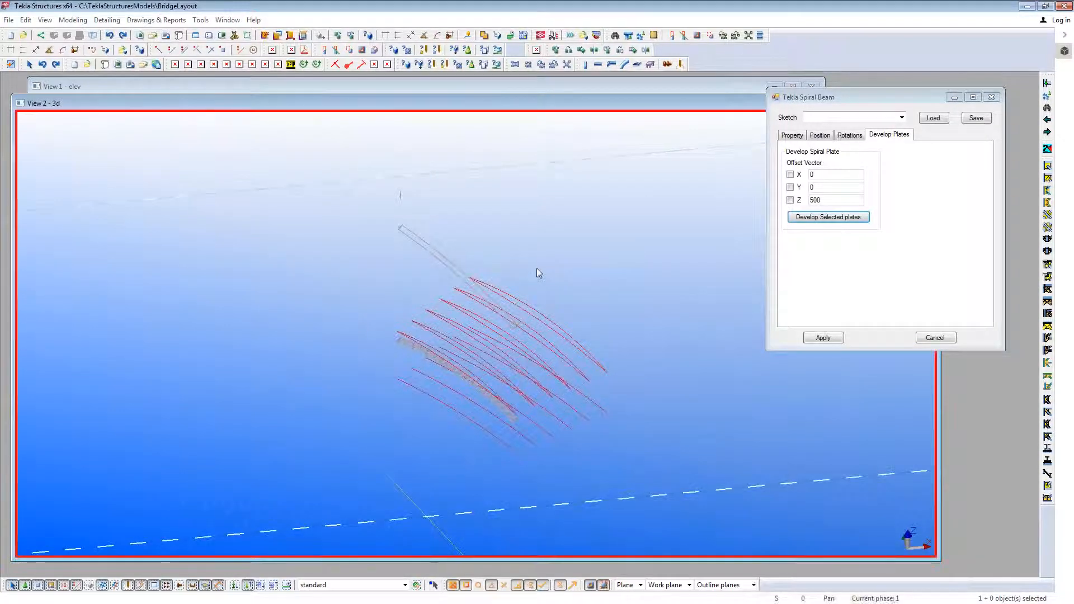
pyautogui.scroll(3, 455, 375)
pyautogui.scroll(2, 456, 372)
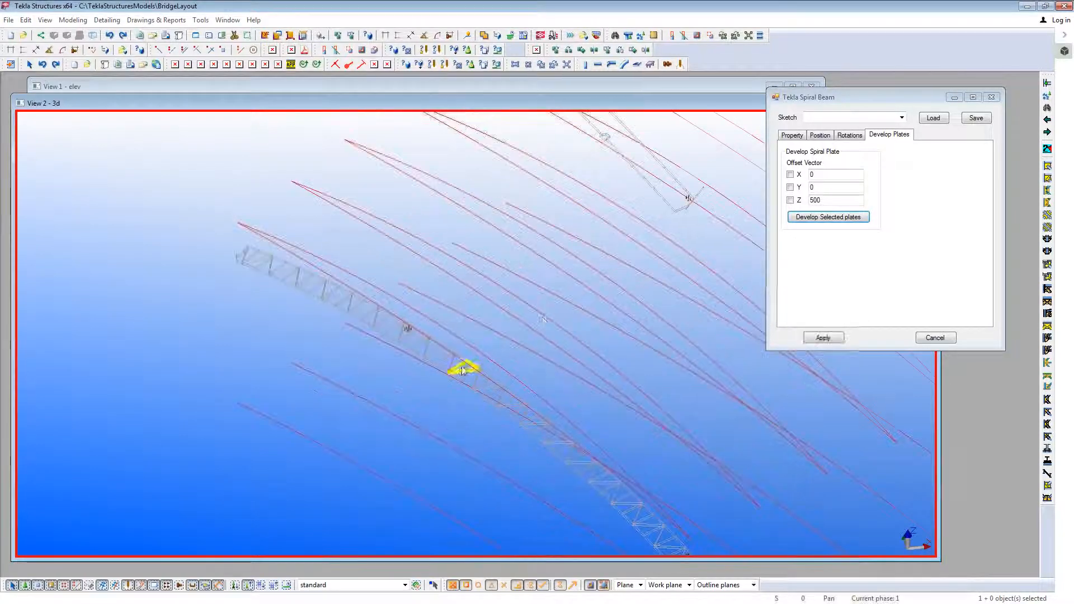
pyautogui.scroll(-2, 492, 378)
pyautogui.scroll(-2, 489, 378)
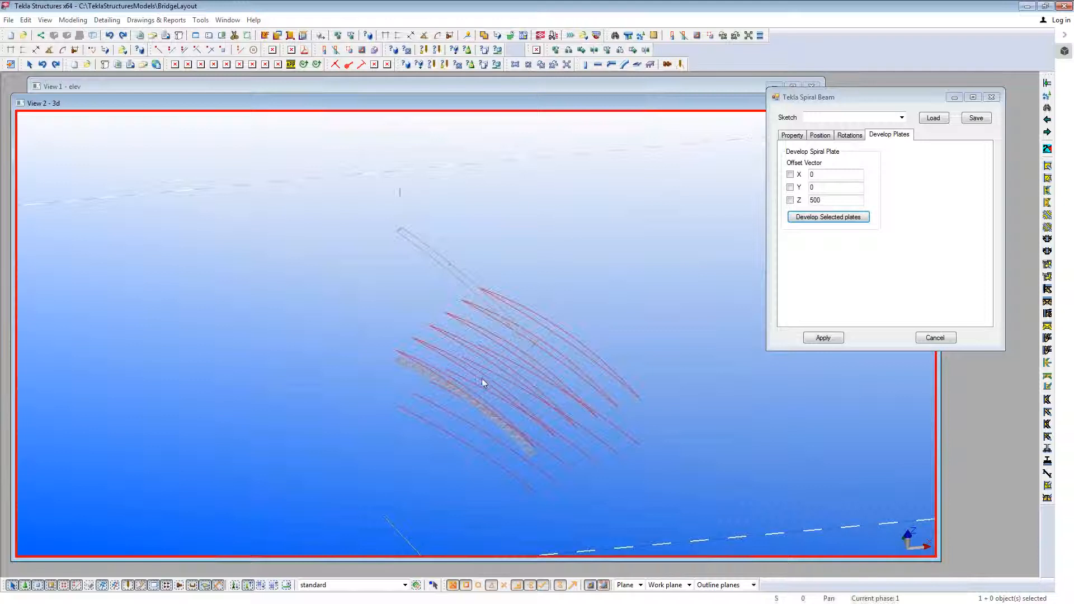
pyautogui.moveTo(314, 161); pyautogui.dragTo(635, 478)
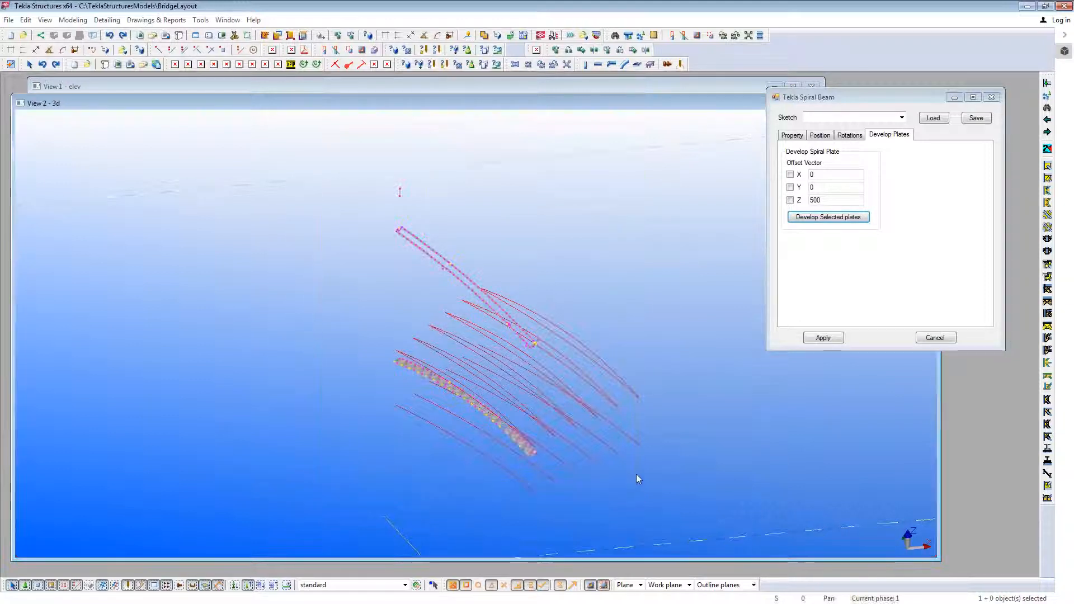
pyautogui.press('Delete')
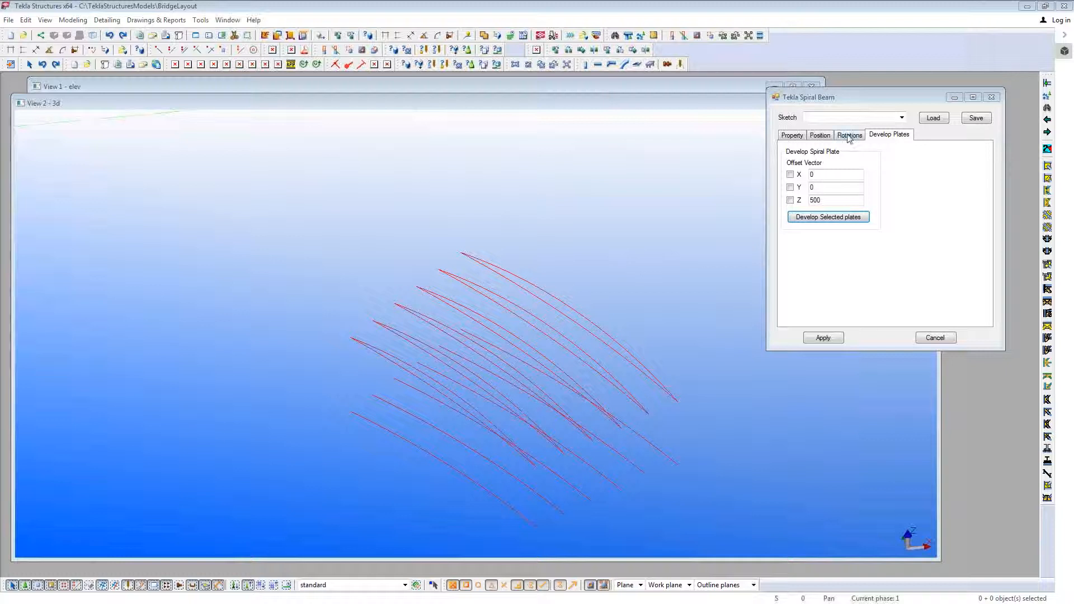
# Set the spiral beam's profile to PL3"X30".
pyautogui.click(792, 136)
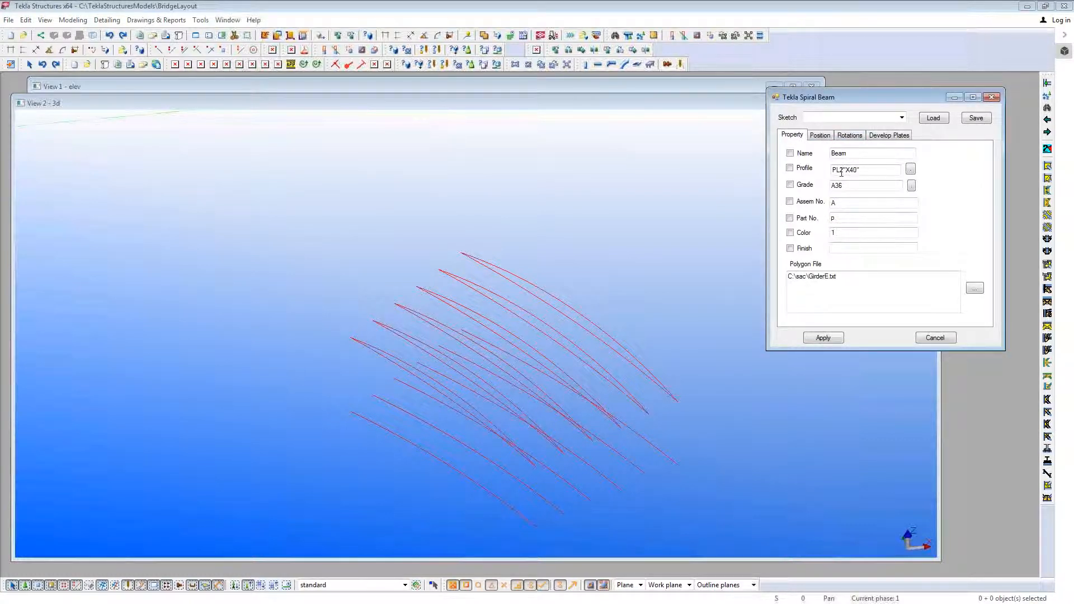
pyautogui.moveTo(839, 171); pyautogui.dragTo(843, 173)
pyautogui.write('3"X3')
# Set the spiral beam's position to 6 and its rotation to 90.
pyautogui.click(820, 136)
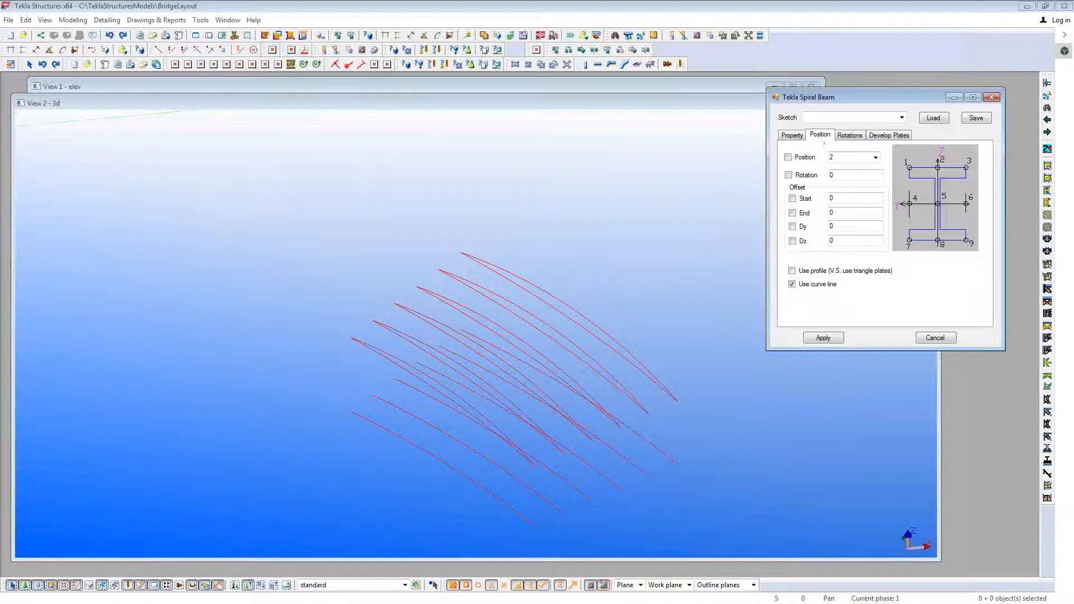
pyautogui.click(876, 157)
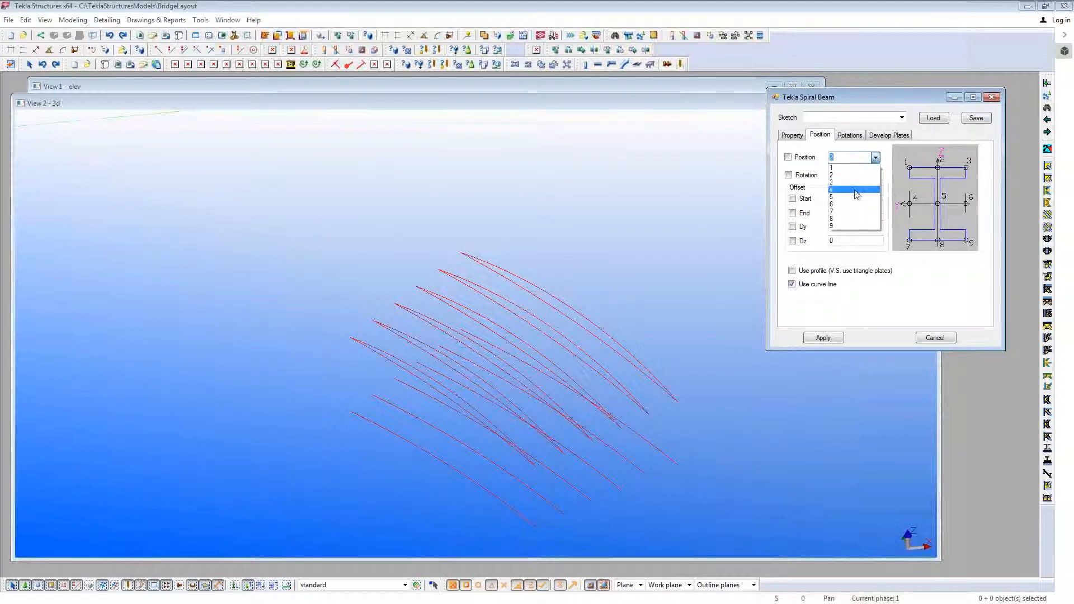
pyautogui.click(853, 204)
pyautogui.click(844, 176)
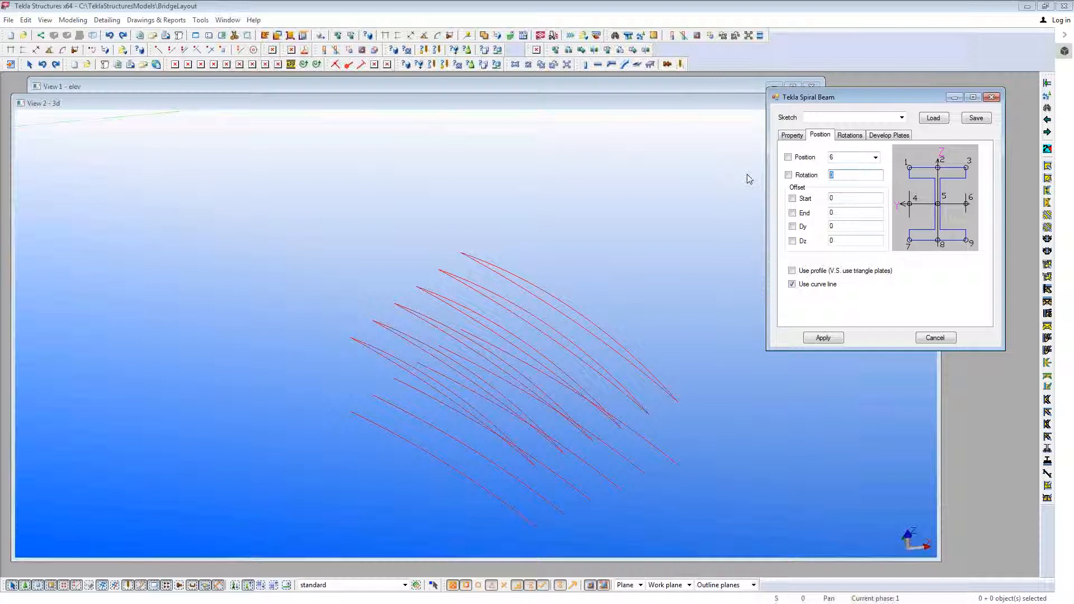
pyautogui.write('90')
# Enter the rotations 0,90 for the spiral beam, clear its plate widths and turn off Vertical Web.
pyautogui.click(847, 136)
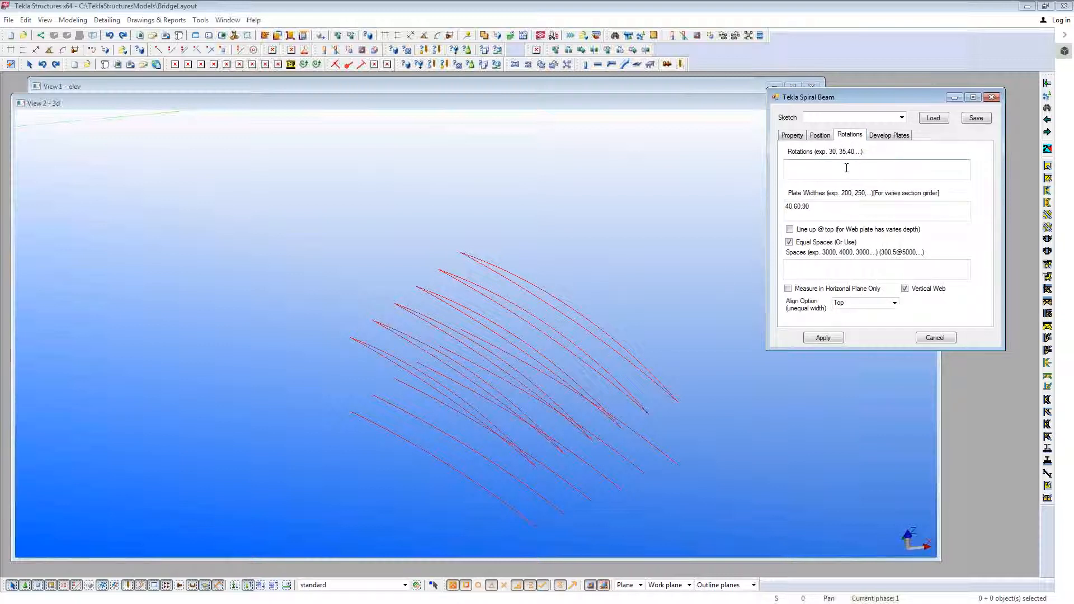
pyautogui.press('Tab')
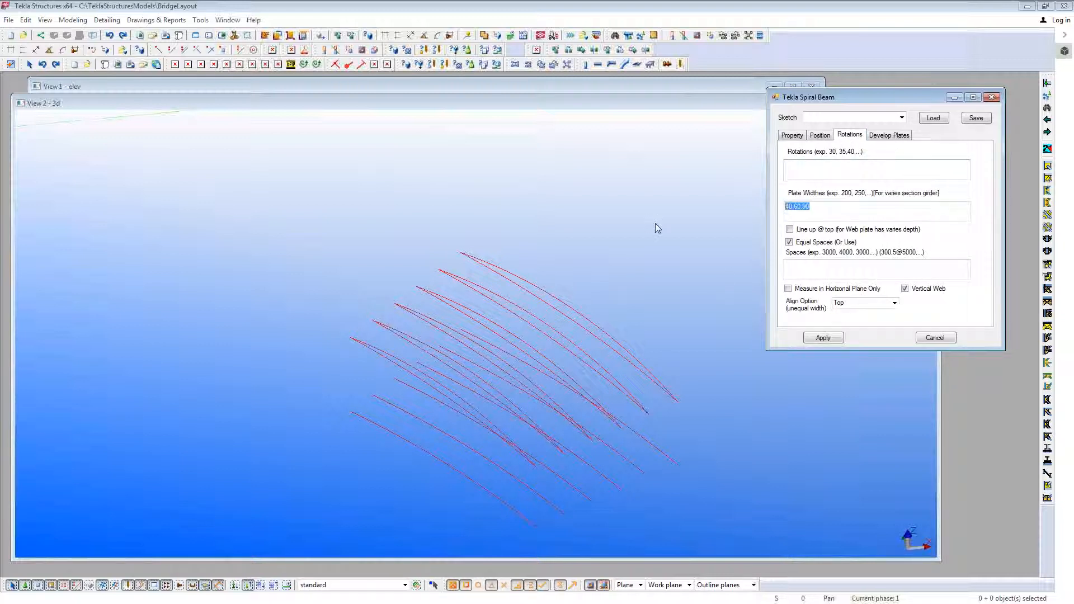
pyautogui.press('BackSpace')
pyautogui.click(805, 170)
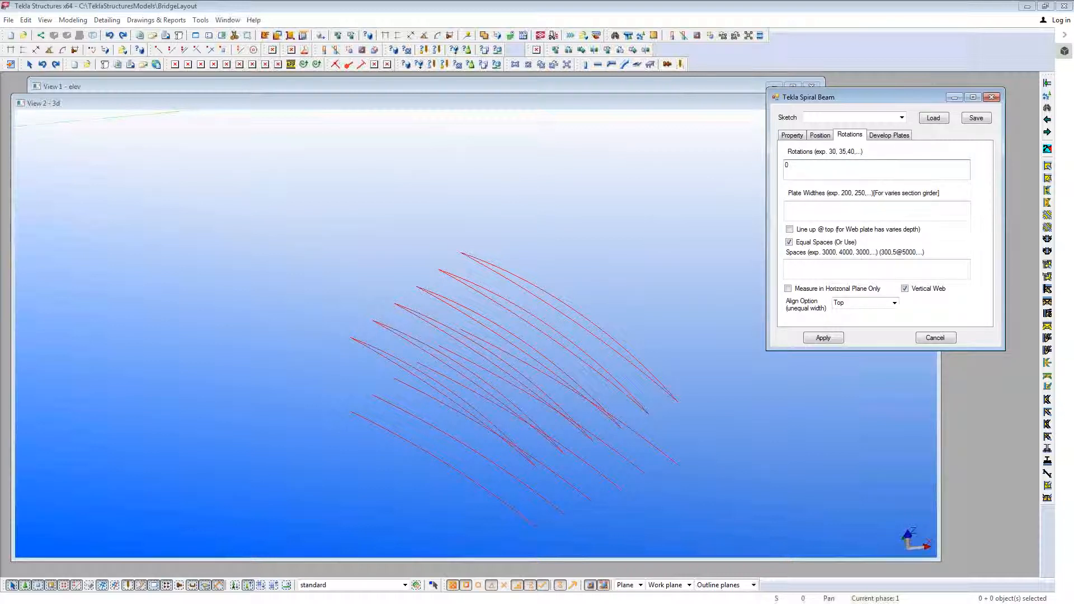
pyautogui.write('0,90')
pyautogui.click(914, 290)
# Create the twisted triangle-plate beam along the Girder E polyline with the current settings.
pyautogui.click(823, 338)
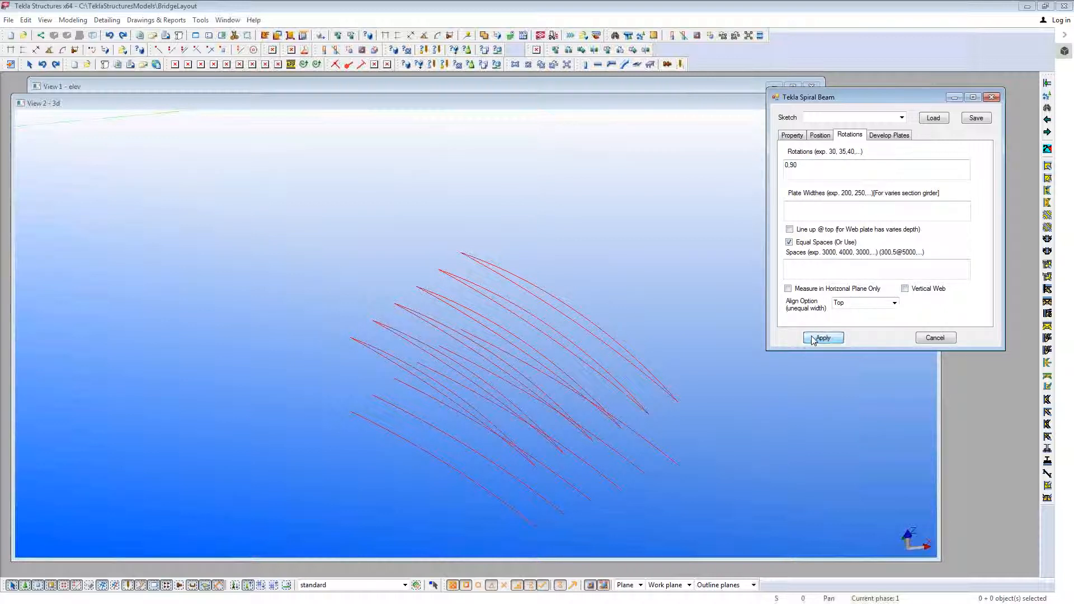
pyautogui.moveTo(645, 363); pyautogui.dragTo(623, 364, button='middle')
pyautogui.scroll(6, 589, 360)
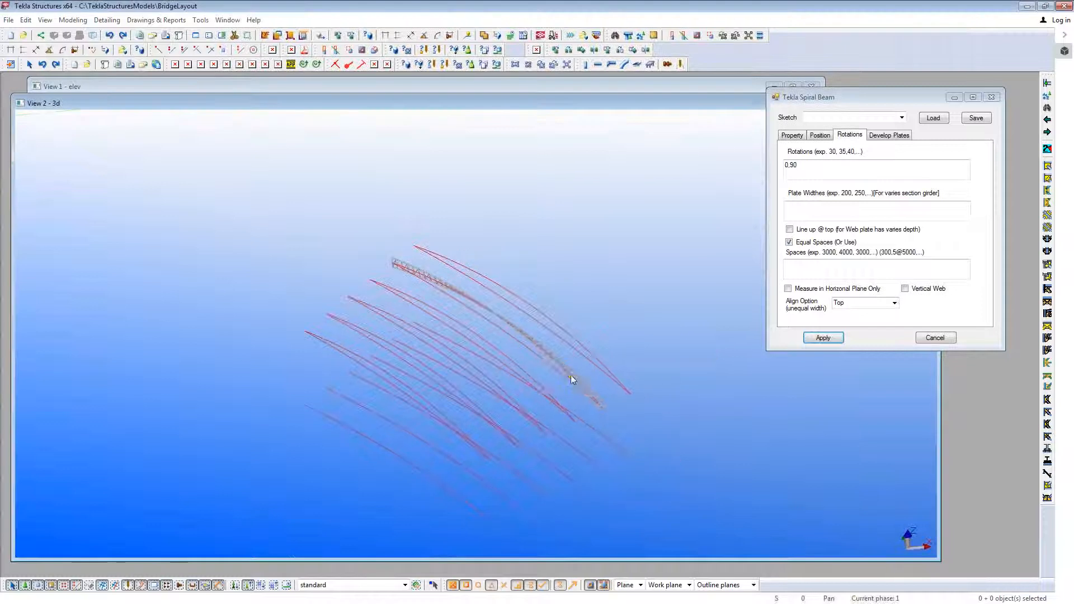
pyautogui.scroll(-4, 572, 379)
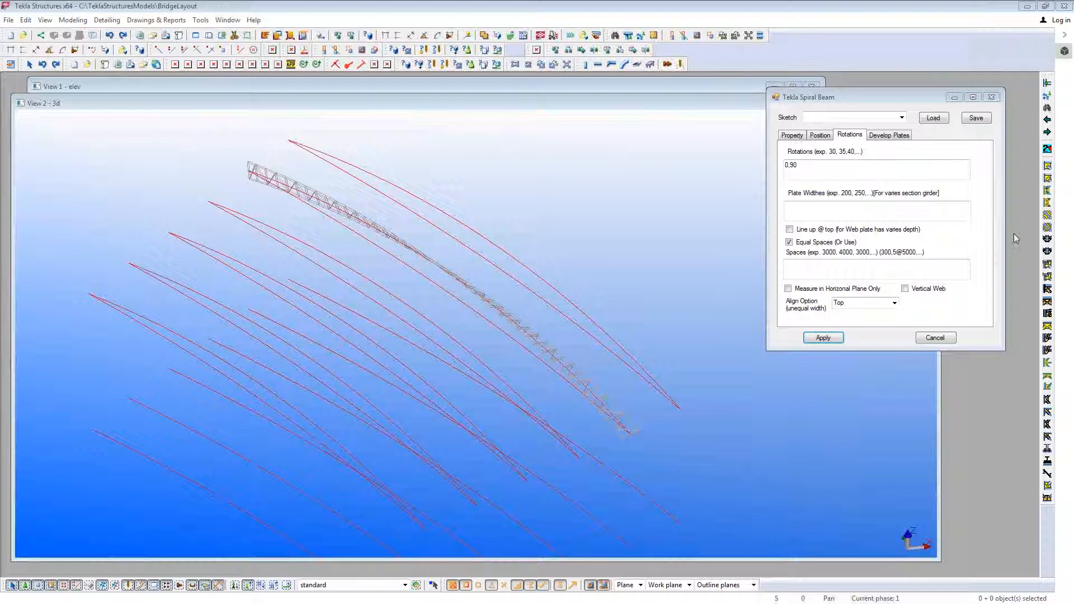
# Change the polygon file to GirderA.txt, create a twisted beam from it and check the triangle plates at both ends.
pyautogui.click(794, 136)
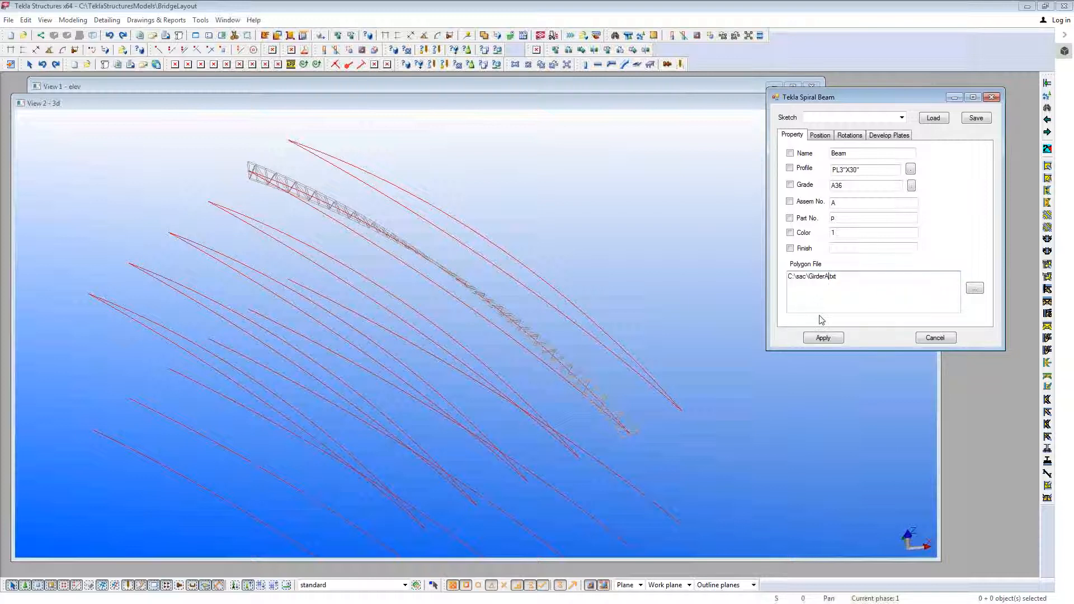
pyautogui.click(824, 338)
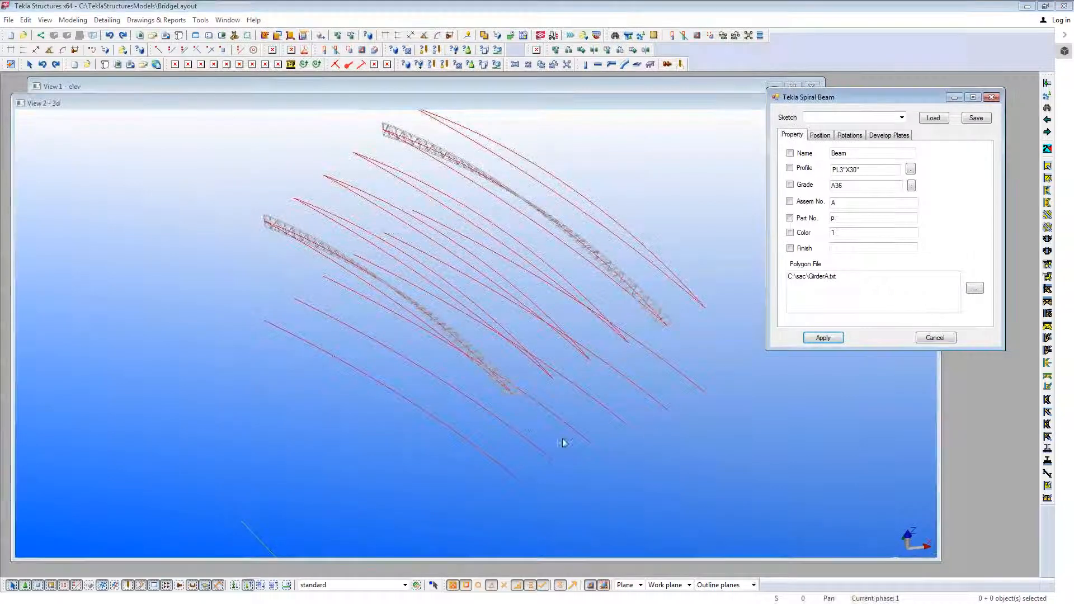
pyautogui.scroll(8, 514, 396)
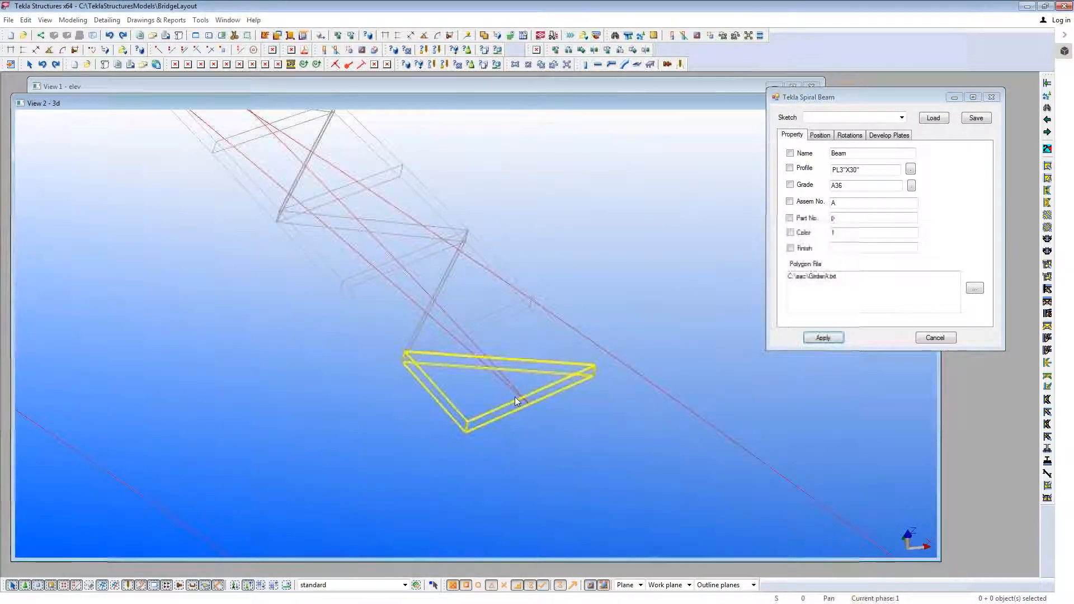
pyautogui.scroll(-6, 503, 409)
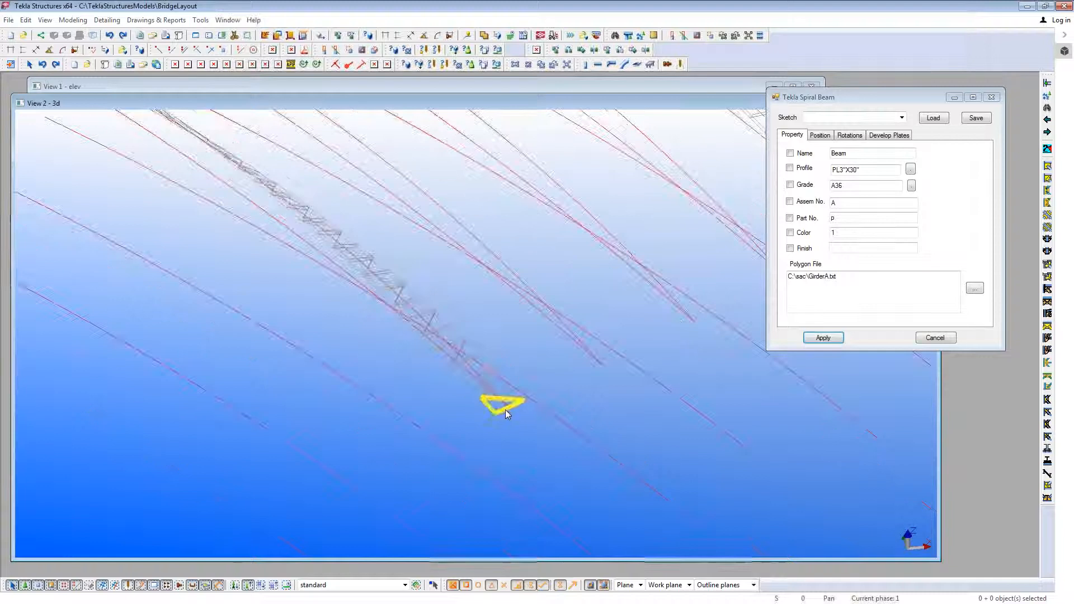
pyautogui.scroll(-5, 505, 414)
pyautogui.scroll(5, 188, 221)
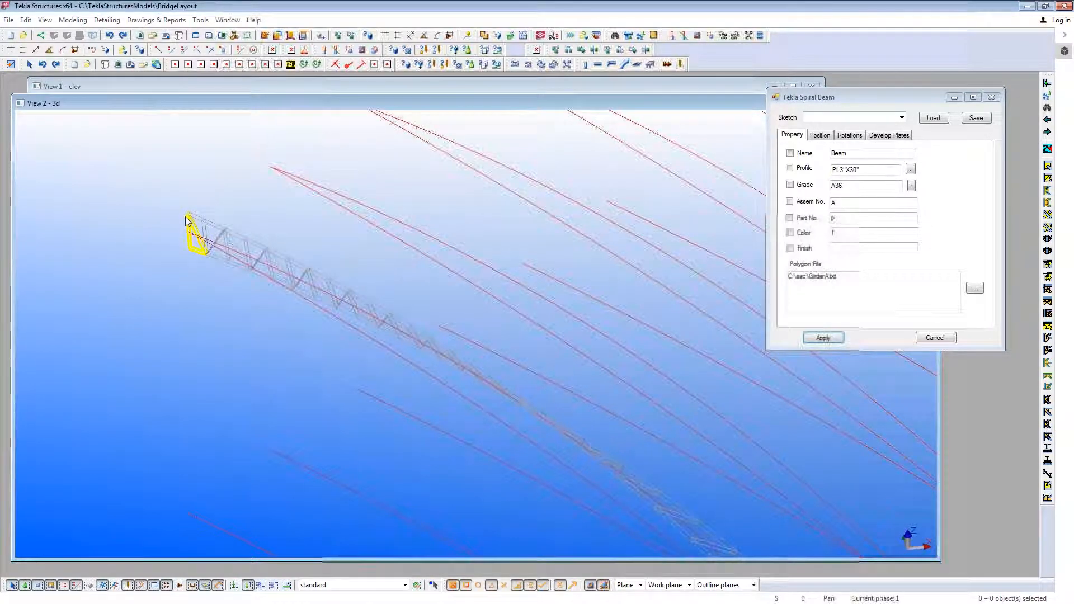
pyautogui.moveTo(386, 297); pyautogui.dragTo(306, 229, button='middle')
pyautogui.scroll(-2, 305, 228)
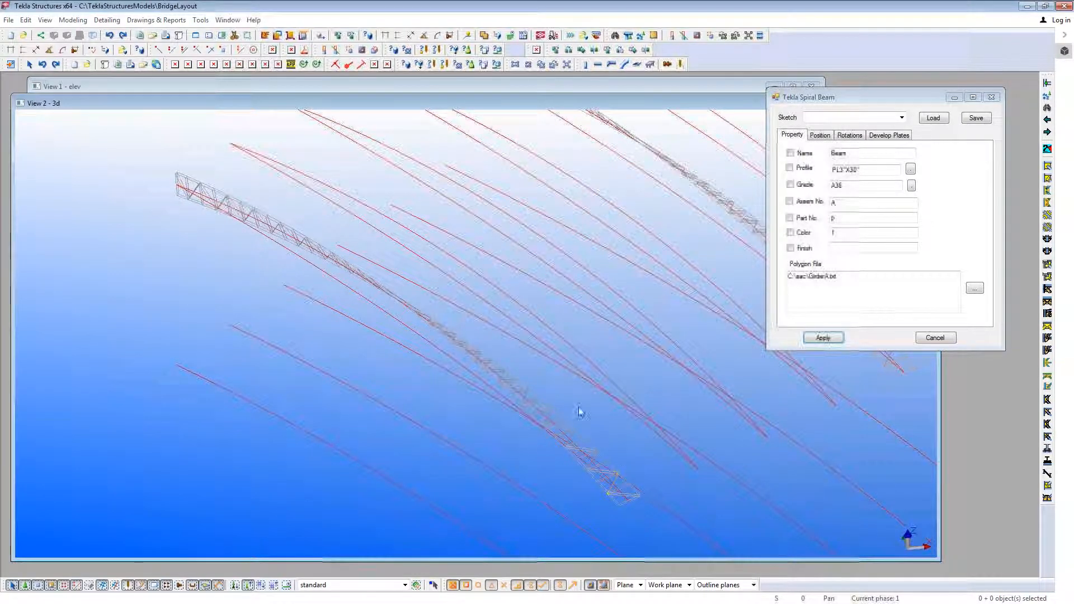
# Examine both twisted beams in 3D and in plan view, comparing their triangle plates with the red girder polylines.
pyautogui.scroll(-3, 249, 280)
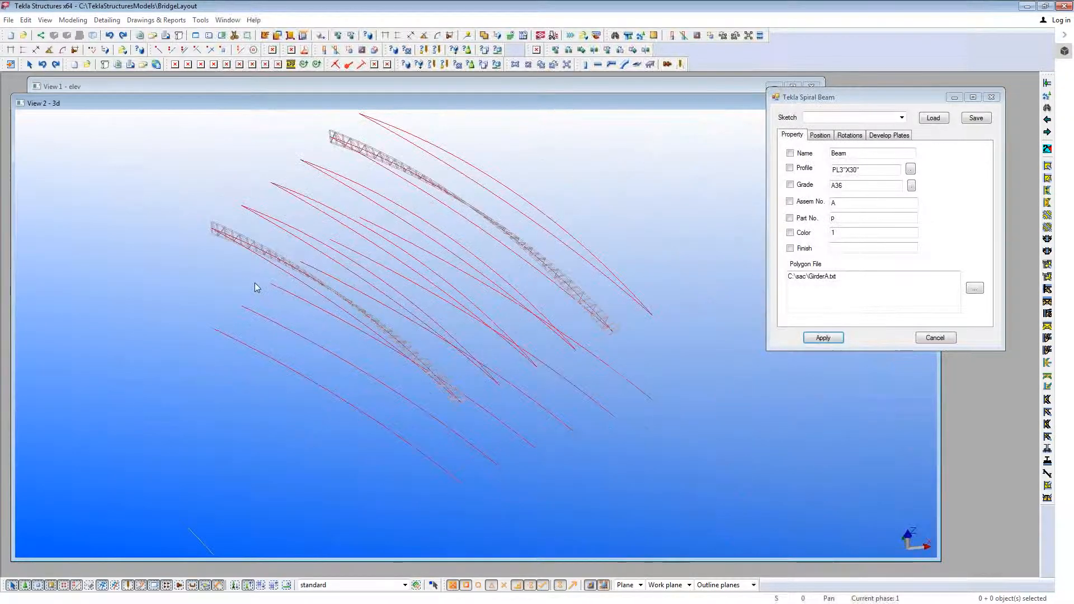
pyautogui.hotkey('ctrl', 'p')
pyautogui.scroll(3, 610, 261)
pyautogui.scroll(5, 609, 263)
pyautogui.keyDown('ctrl'); pyautogui.moveTo(545, 245); pyautogui.dragTo(640, 344, button='middle'); pyautogui.keyUp('ctrl')
pyautogui.scroll(-5, 637, 359)
pyautogui.scroll(3, 523, 311)
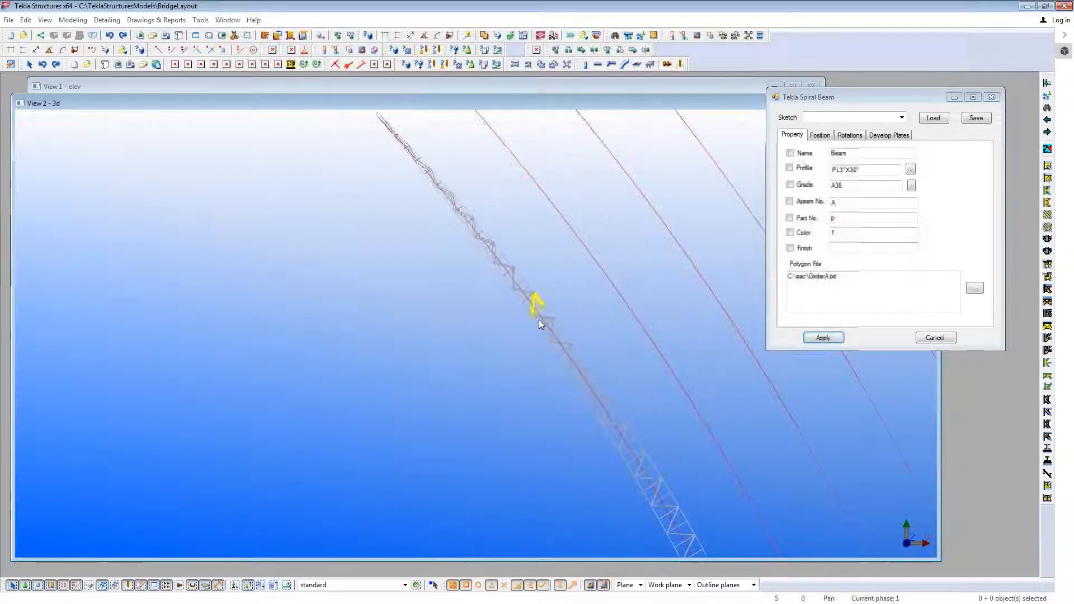
pyautogui.scroll(-3, 461, 257)
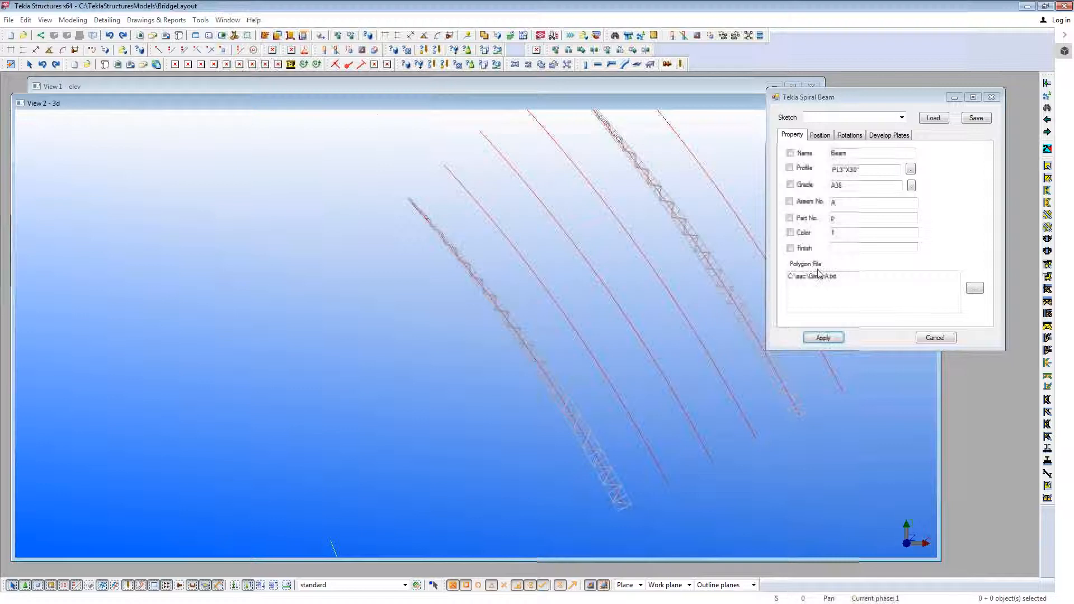
# Set the spiral beam's spaces to 300,100,300,2000 and its rotations to 0,0,45,90.
pyautogui.click(852, 136)
pyautogui.click(803, 269)
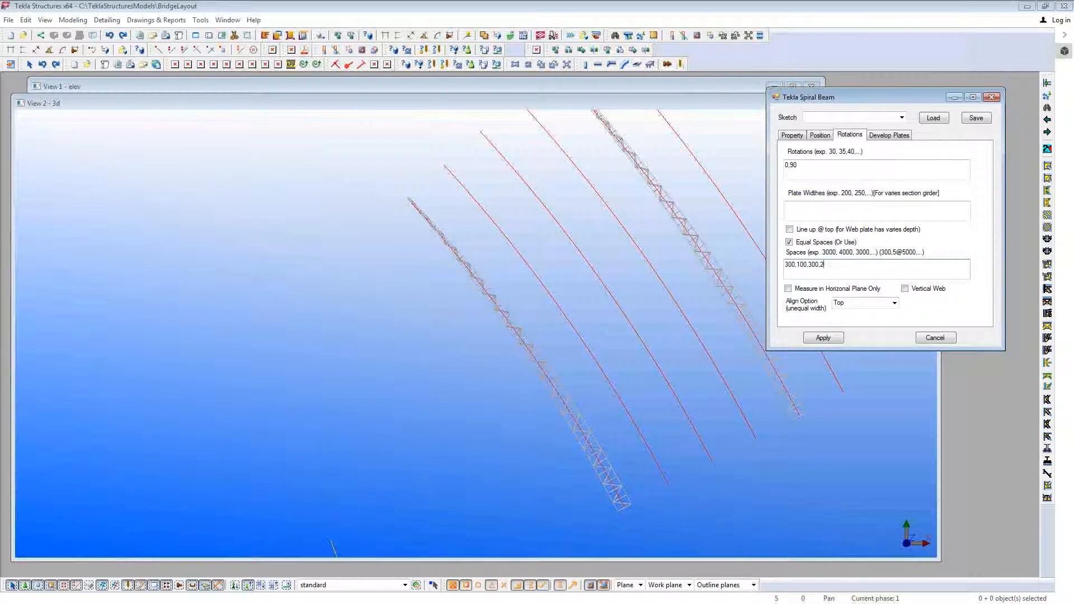
pyautogui.write('000')
pyautogui.moveTo(791, 165); pyautogui.dragTo(819, 163)
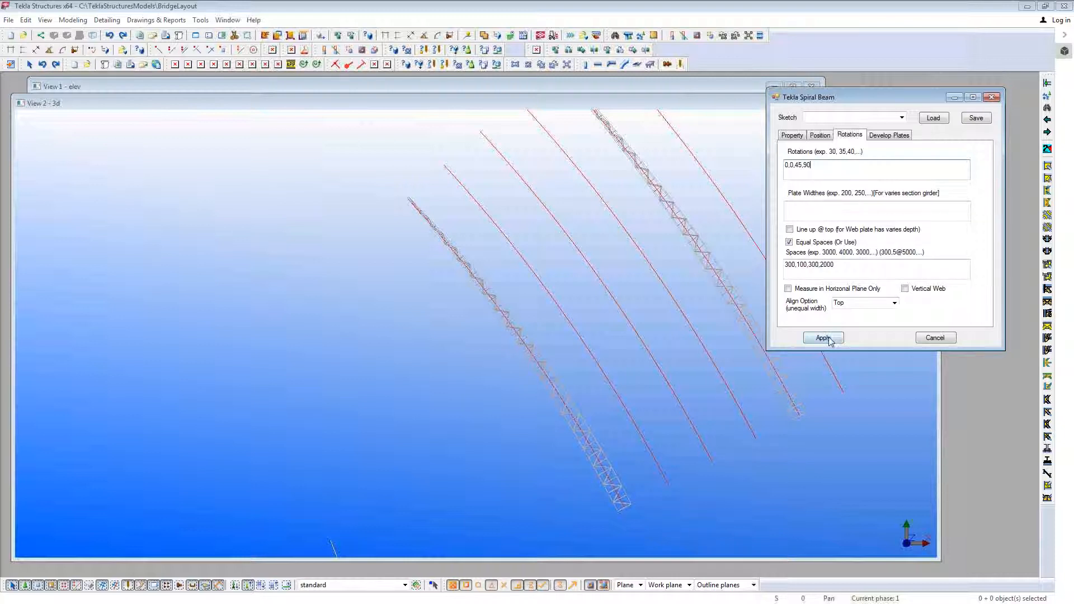
# Delete the existing twisted beams and create a new one along the Girder A polyline with the entered rotations and spaces.
pyautogui.scroll(-4, 430, 274)
pyautogui.moveTo(315, 164); pyautogui.dragTo(696, 415)
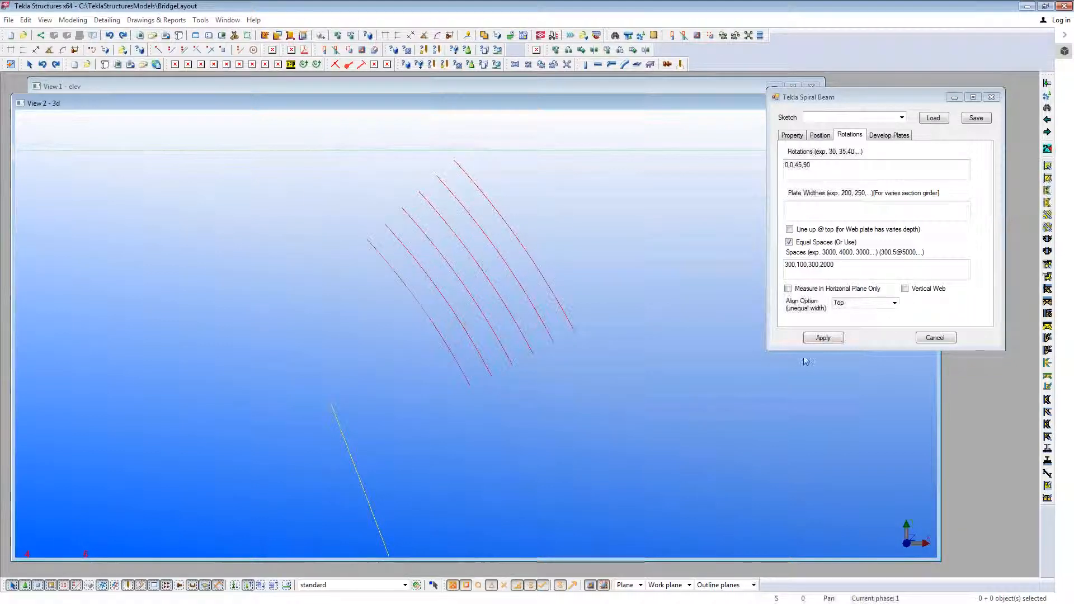
pyautogui.click(823, 338)
pyautogui.scroll(5, 510, 412)
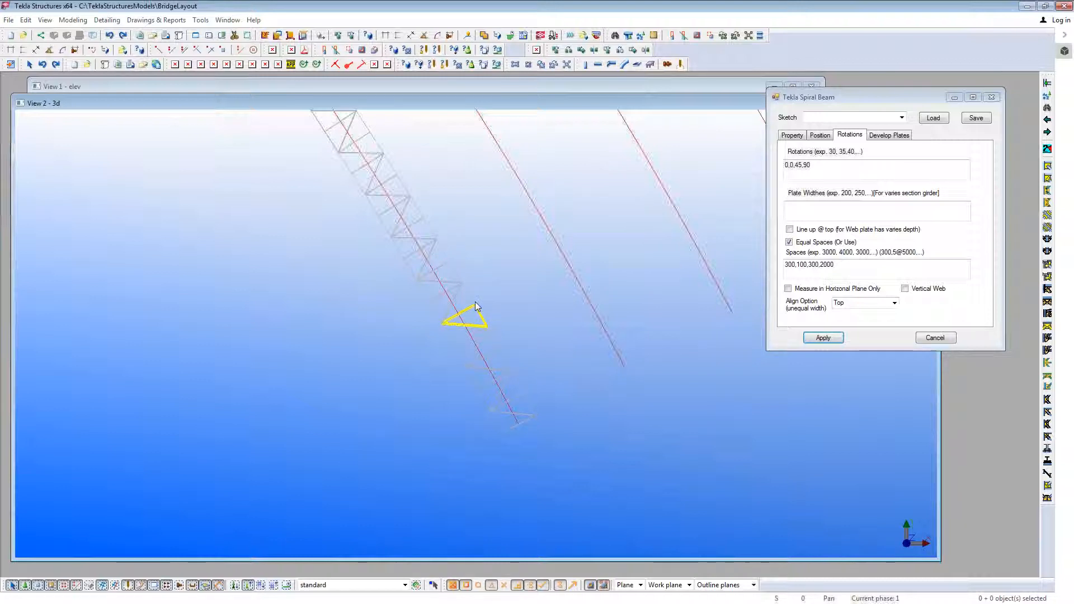
pyautogui.moveTo(437, 321); pyautogui.dragTo(443, 331, button='middle')
pyautogui.scroll(-5, 511, 391)
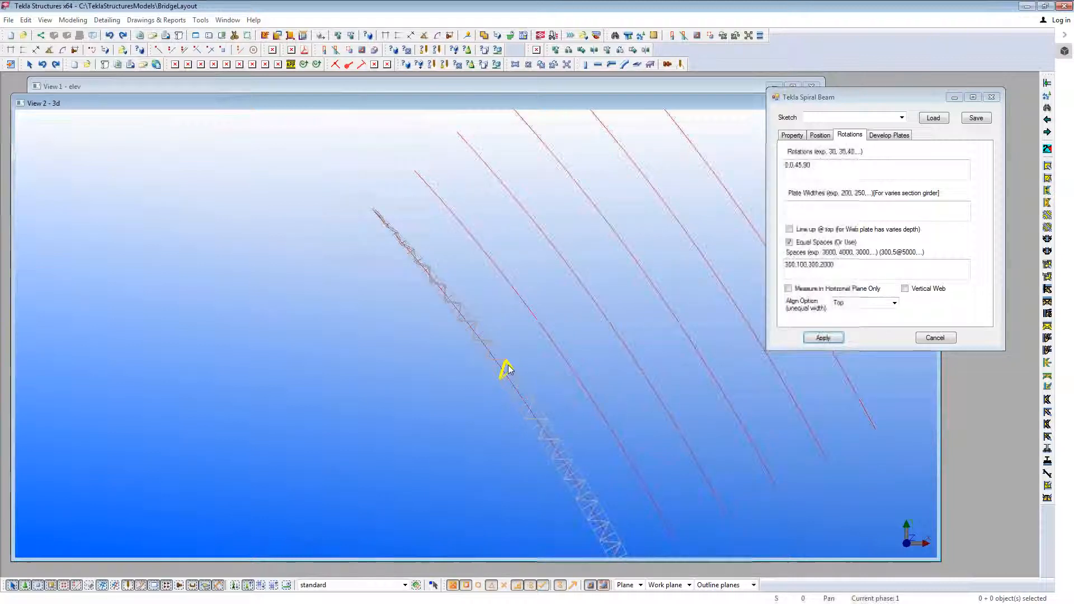
pyautogui.scroll(2, 370, 217)
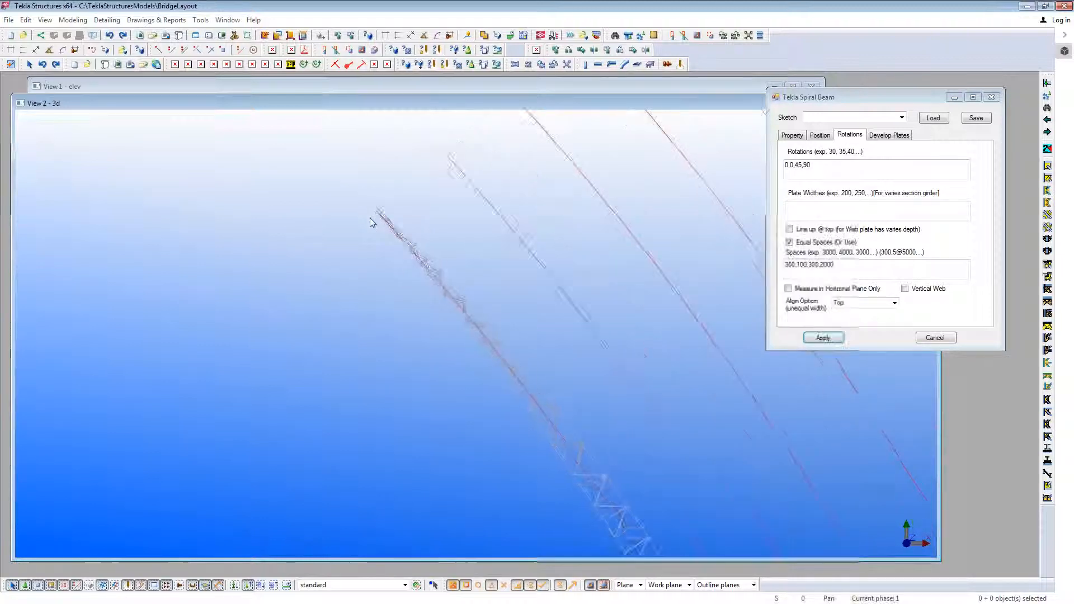
pyautogui.scroll(-3, 415, 271)
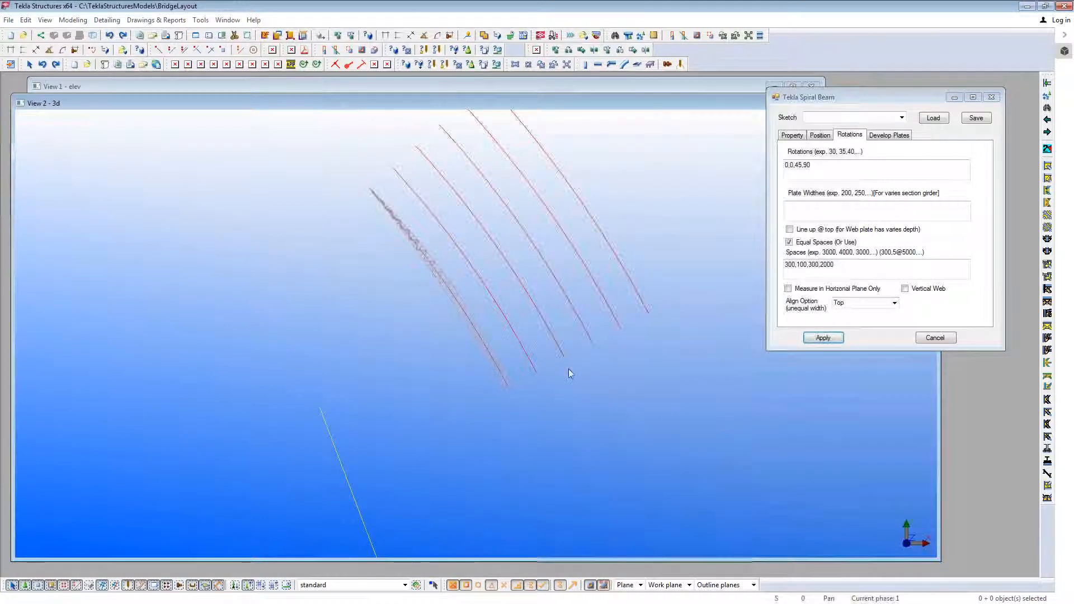
# Delete the new twisted beam and clear the rotations and spaces values.
pyautogui.moveTo(320, 166); pyautogui.dragTo(592, 435)
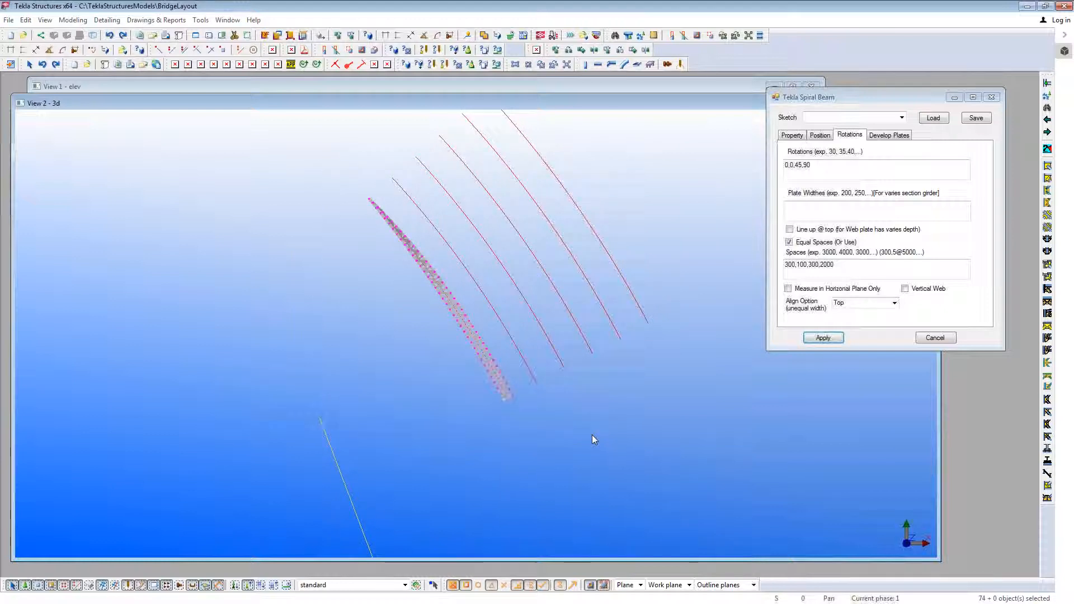
pyautogui.press('Delete')
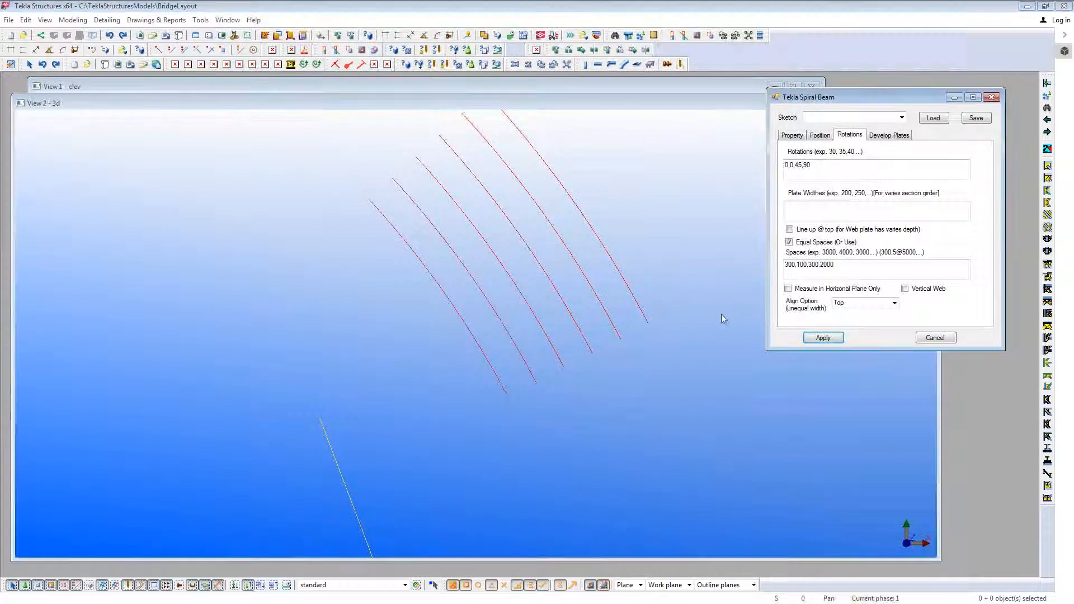
pyautogui.click(799, 211)
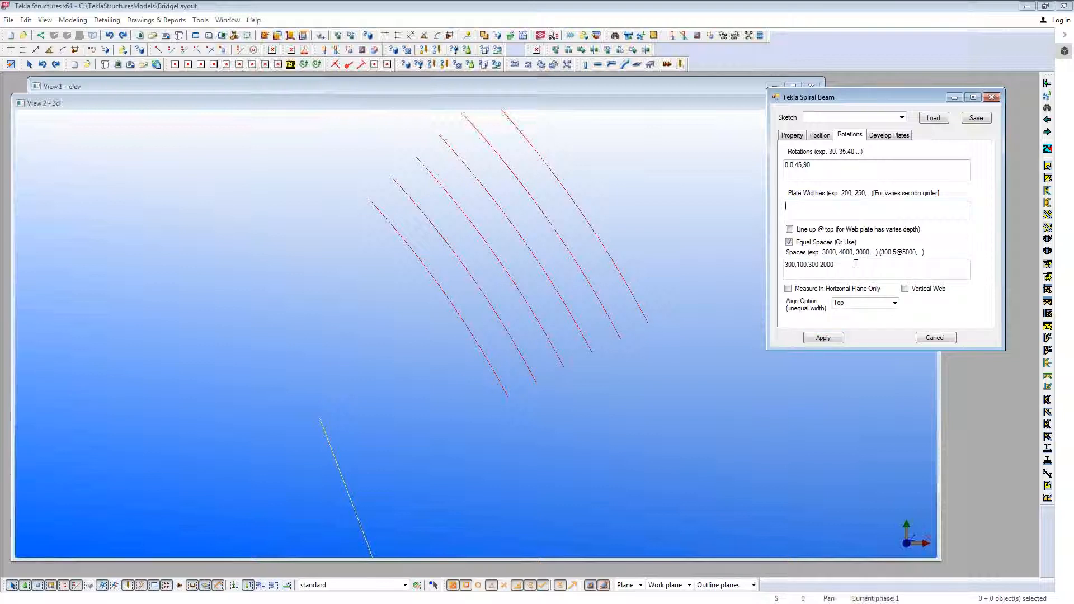
pyautogui.doubleClick(832, 261)
pyautogui.press('BackSpace')
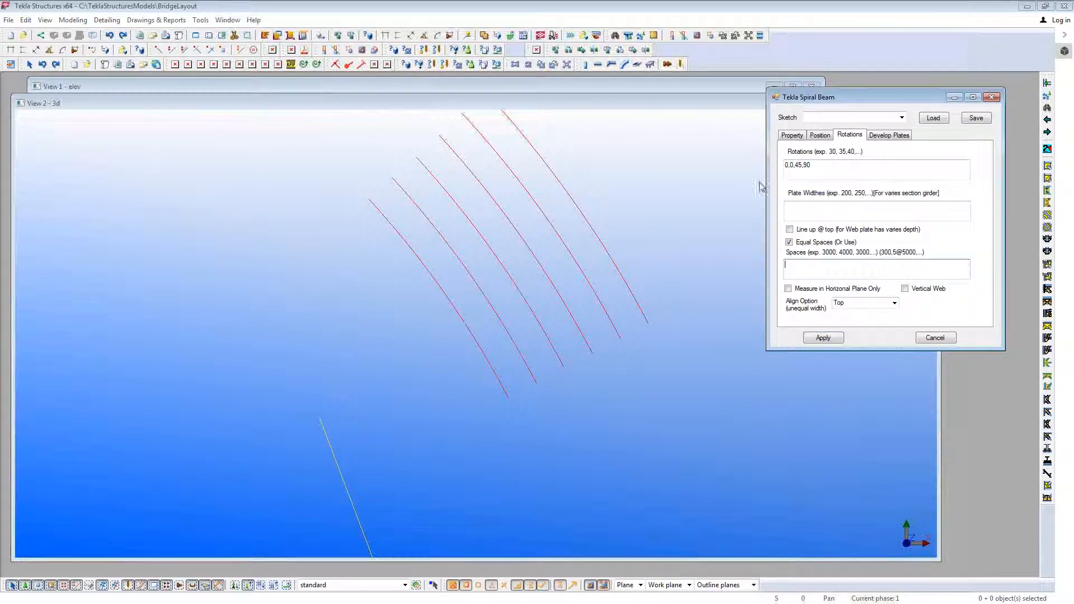
pyautogui.doubleClick(831, 170)
pyautogui.press('BackSpace')
pyautogui.click(792, 212)
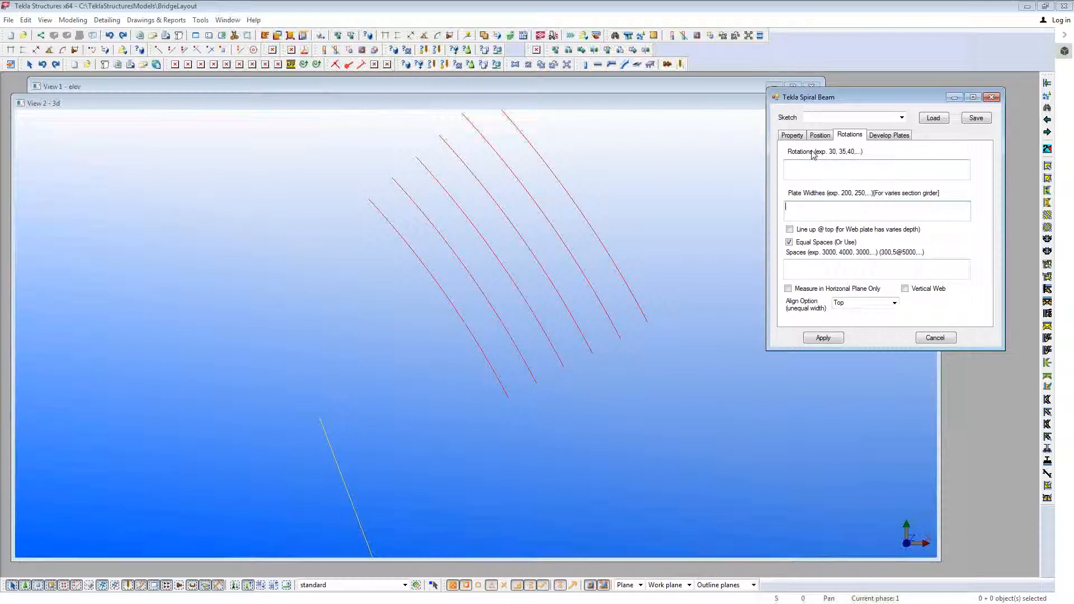
# Set the plate widths to 30,40,30 and create the varying-width beam along the Girder A polyline.
pyautogui.click(792, 135)
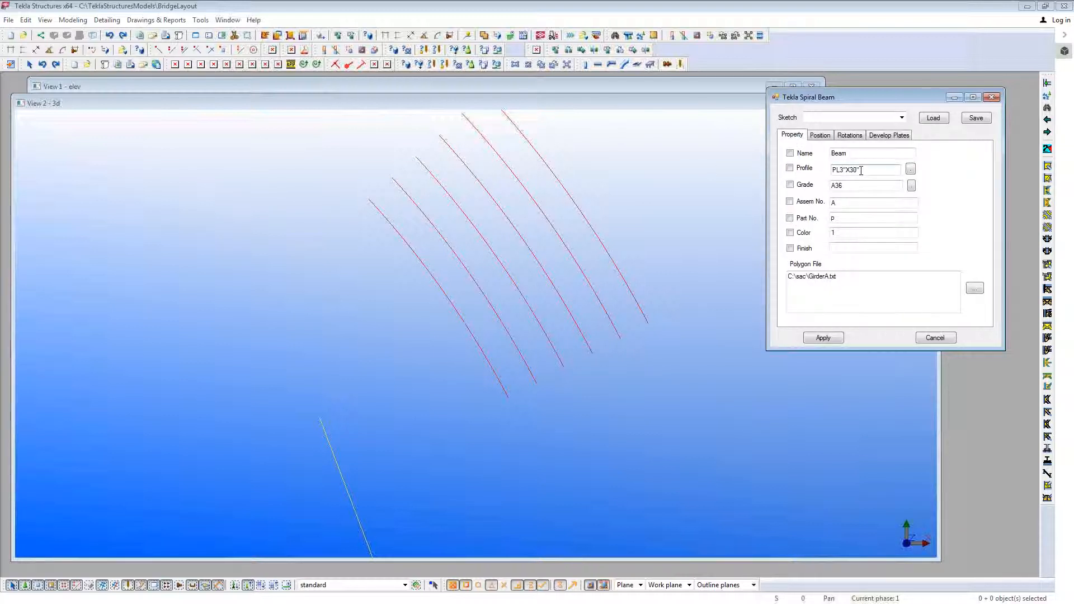
pyautogui.click(865, 137)
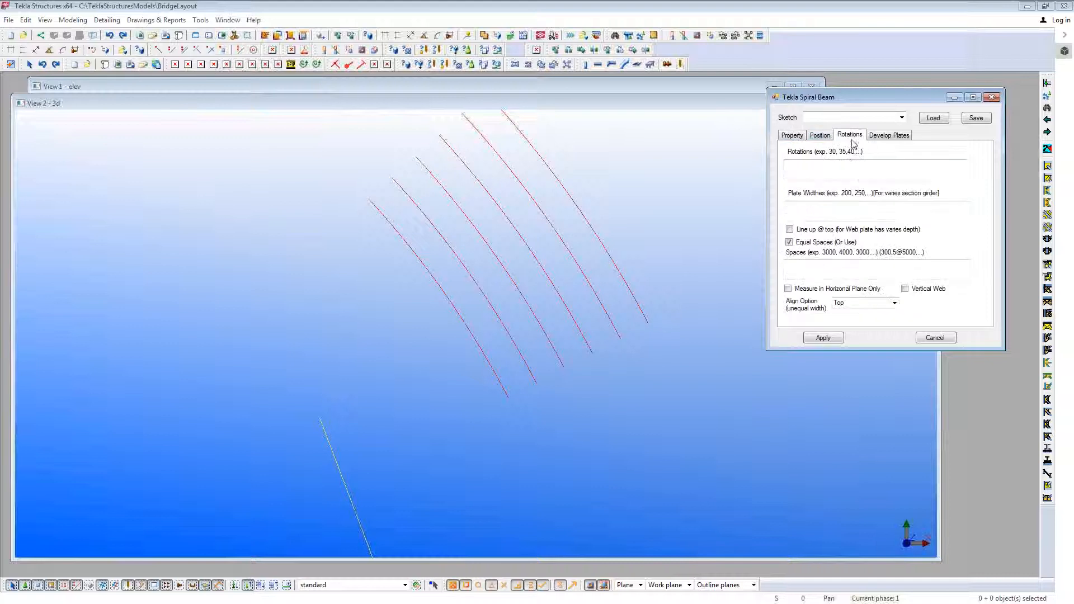
pyautogui.click(828, 210)
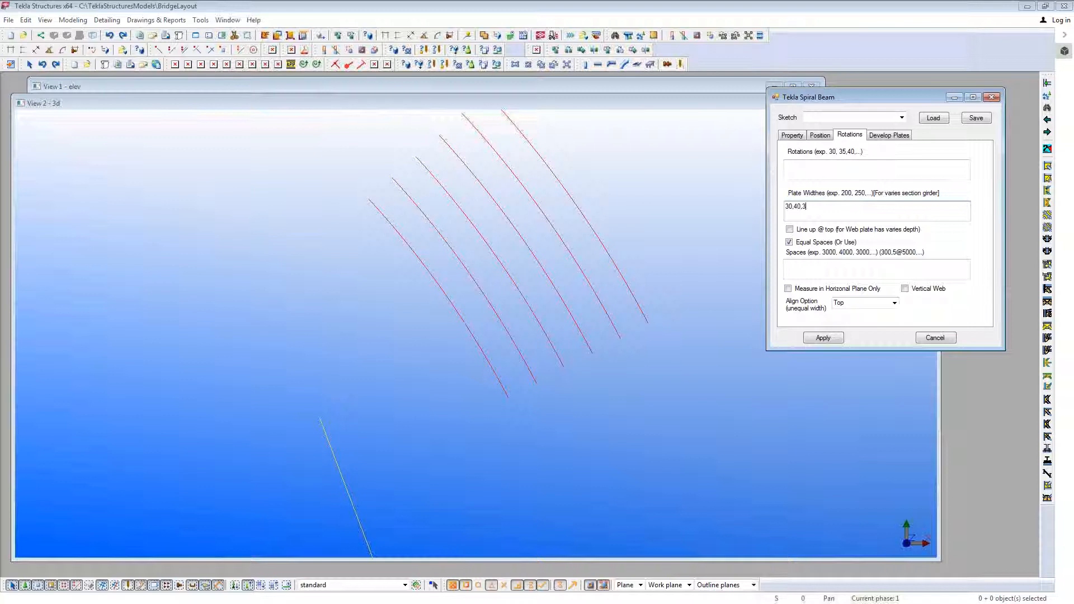
pyautogui.click(823, 338)
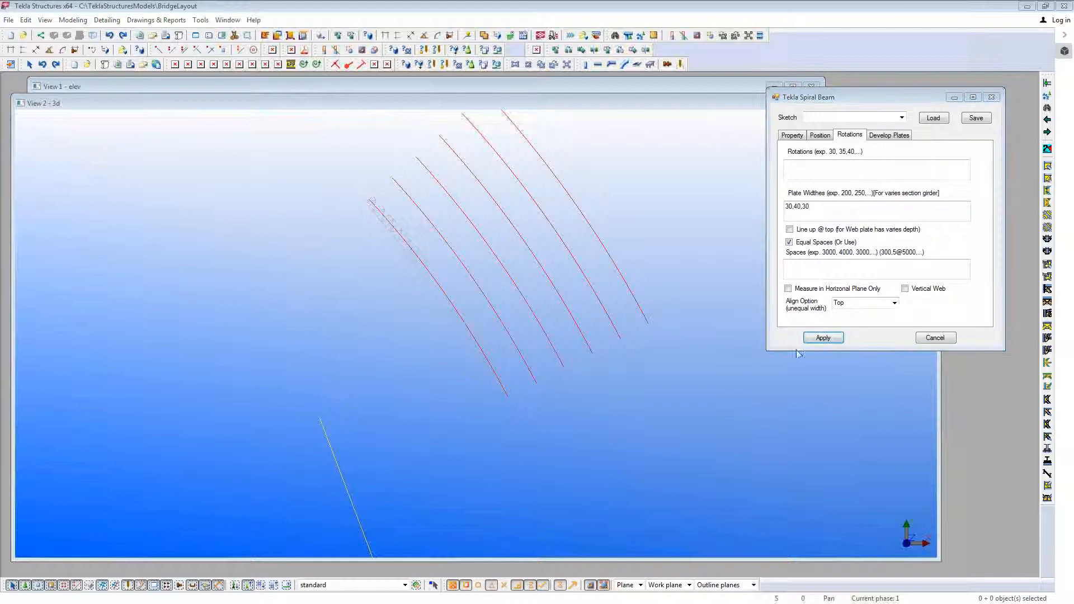
# Inspect the varying plate widths at the ends and along the middle of the Girder A beam.
pyautogui.scroll(5, 503, 425)
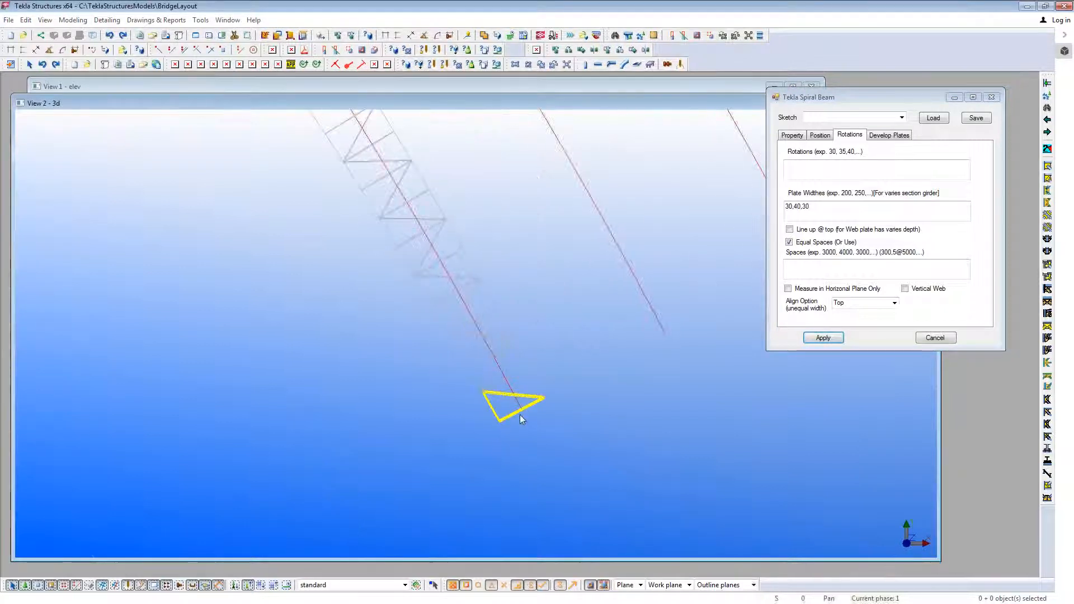
pyautogui.scroll(6, 528, 414)
pyautogui.scroll(-7, 547, 392)
pyautogui.scroll(-4, 546, 392)
pyautogui.scroll(4, 488, 337)
pyautogui.scroll(-2, 475, 317)
pyautogui.moveTo(362, 240); pyautogui.dragTo(502, 340, button='middle')
pyautogui.scroll(3, 494, 320)
pyautogui.scroll(-3, 537, 381)
pyautogui.moveTo(575, 437); pyautogui.dragTo(483, 299, button='middle')
pyautogui.scroll(-3, 483, 300)
# Compare the beam's upper and lower plate edges with the Girder A polyline along its length and review the profile setting.
pyautogui.click(823, 337)
pyautogui.moveTo(386, 204); pyautogui.dragTo(640, 481)
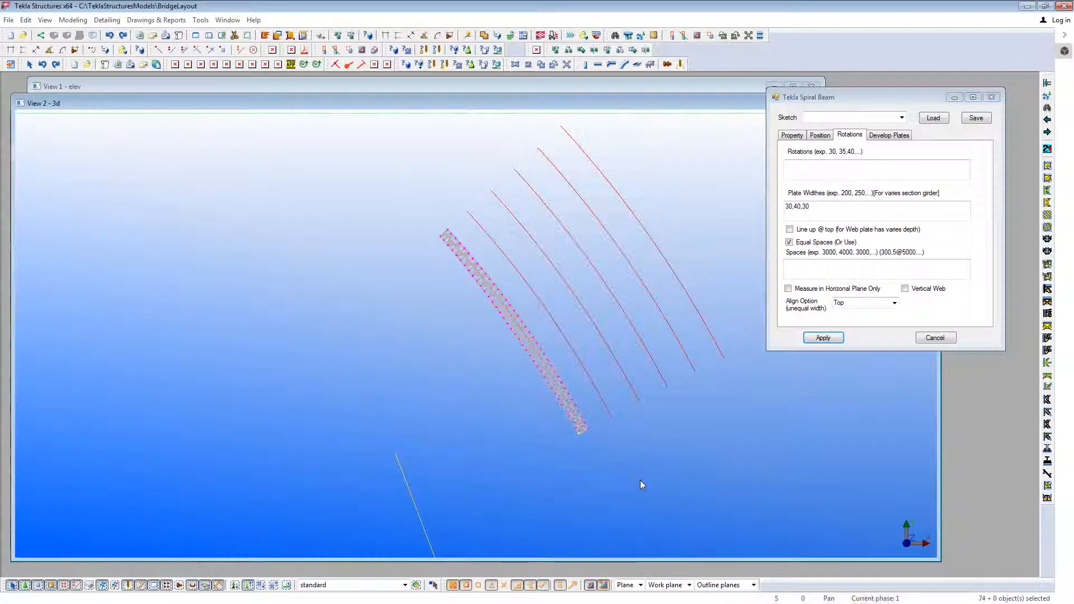
pyautogui.click(640, 480)
pyautogui.scroll(5, 510, 388)
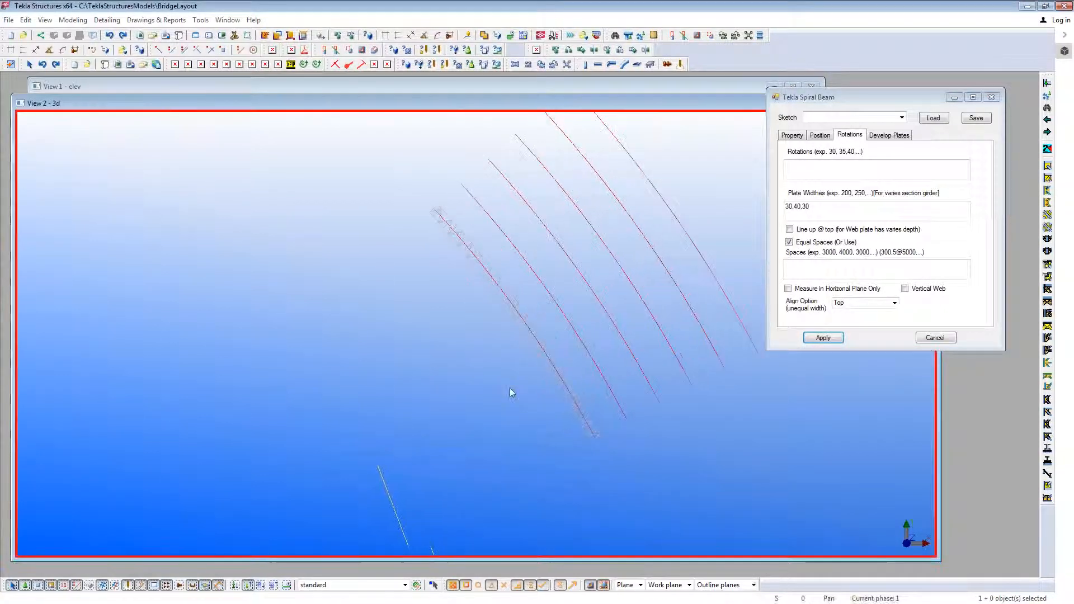
pyautogui.scroll(4, 461, 307)
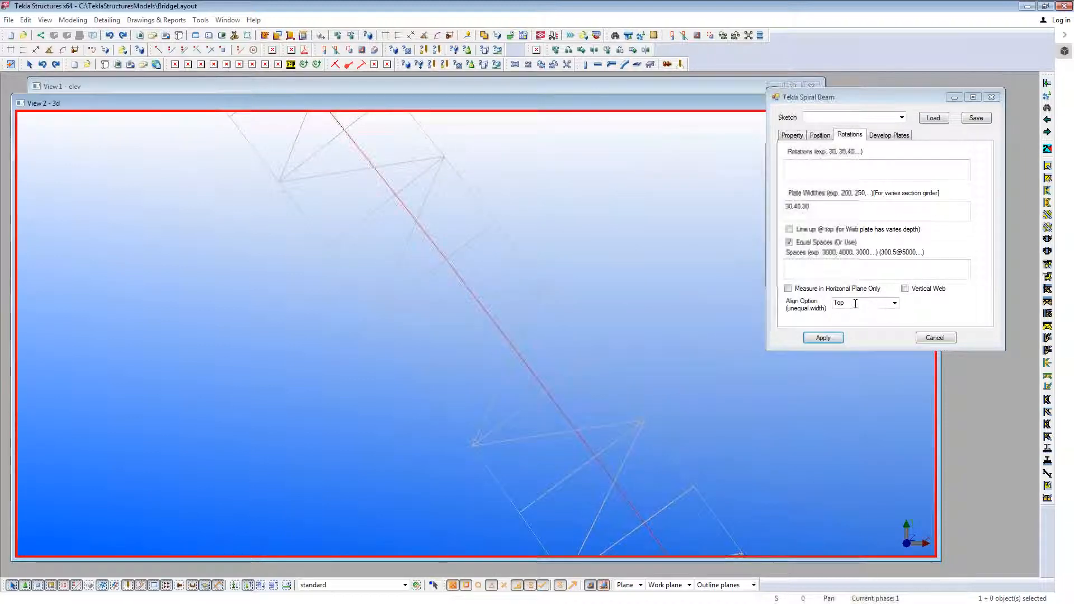
pyautogui.moveTo(663, 409); pyautogui.dragTo(550, 427, button='middle')
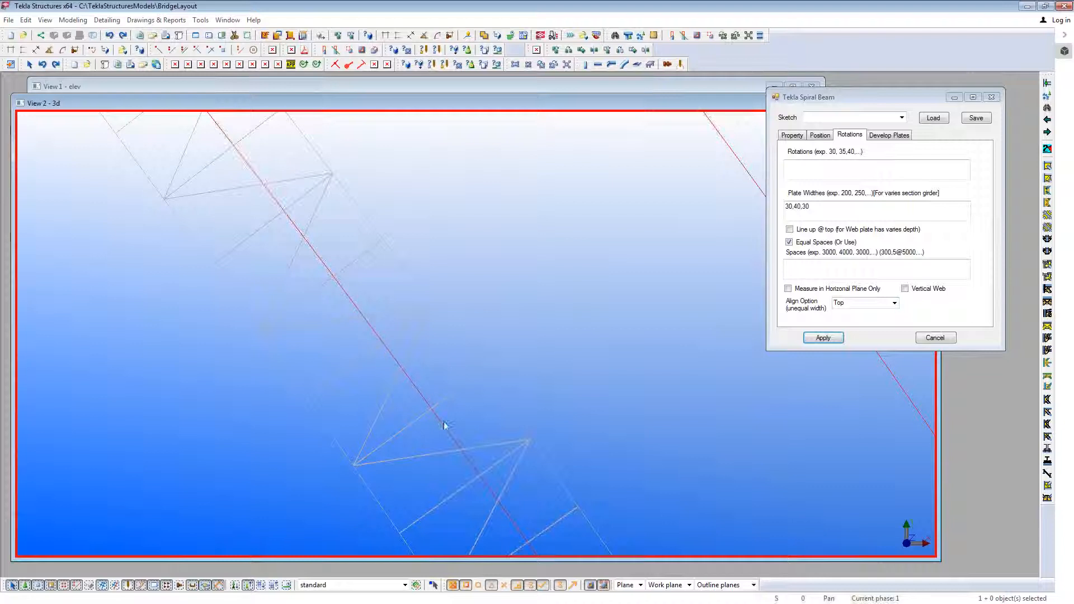
pyautogui.click(791, 135)
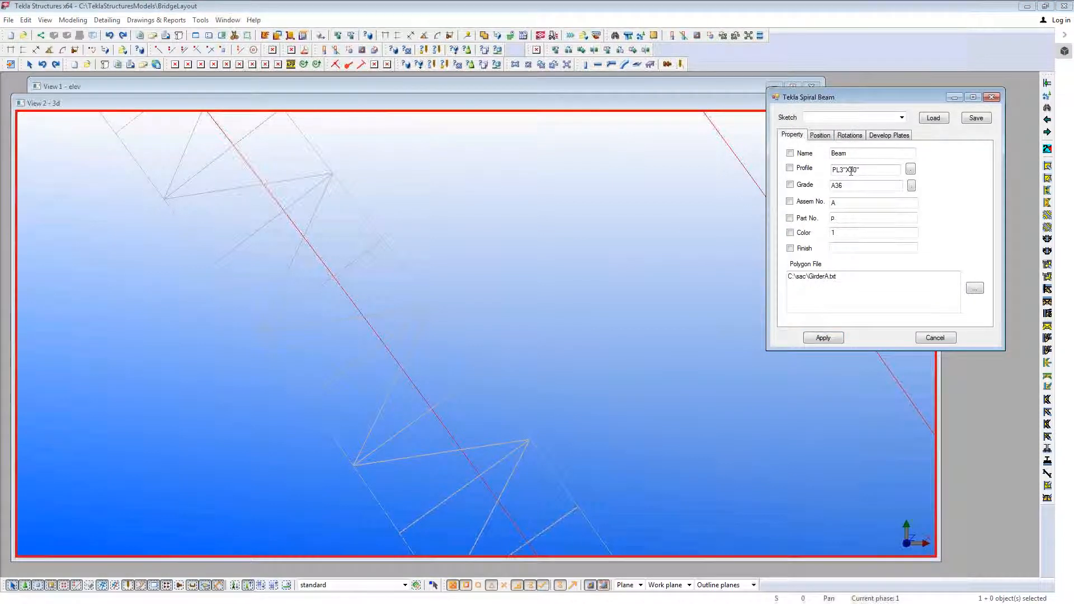
pyautogui.moveTo(484, 345); pyautogui.dragTo(535, 284, button='middle')
pyautogui.scroll(-3, 487, 314)
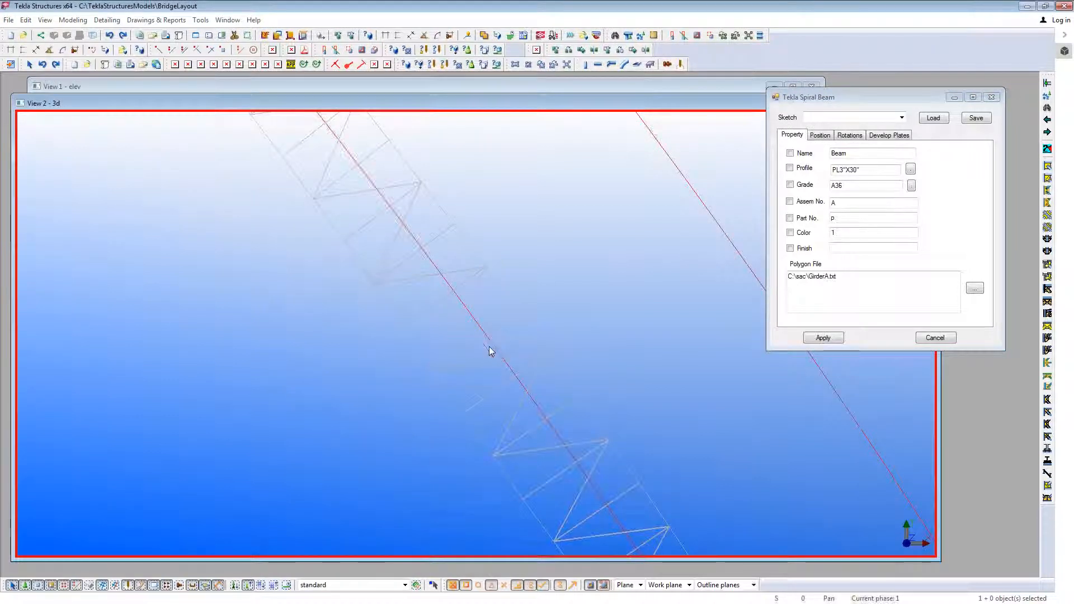
pyautogui.scroll(-3, 468, 358)
pyautogui.moveTo(487, 364); pyautogui.dragTo(419, 254, button='middle')
pyautogui.moveTo(551, 428); pyautogui.dragTo(502, 338, button='middle')
pyautogui.scroll(2, 504, 346)
pyautogui.scroll(-4, 544, 414)
pyautogui.moveTo(544, 414); pyautogui.dragTo(578, 493, button='middle')
pyautogui.scroll(-1, 523, 456)
# Set the Align Option for unequal widths to Bottom and create another Girder A beam to compare the alignment.
pyautogui.click(850, 136)
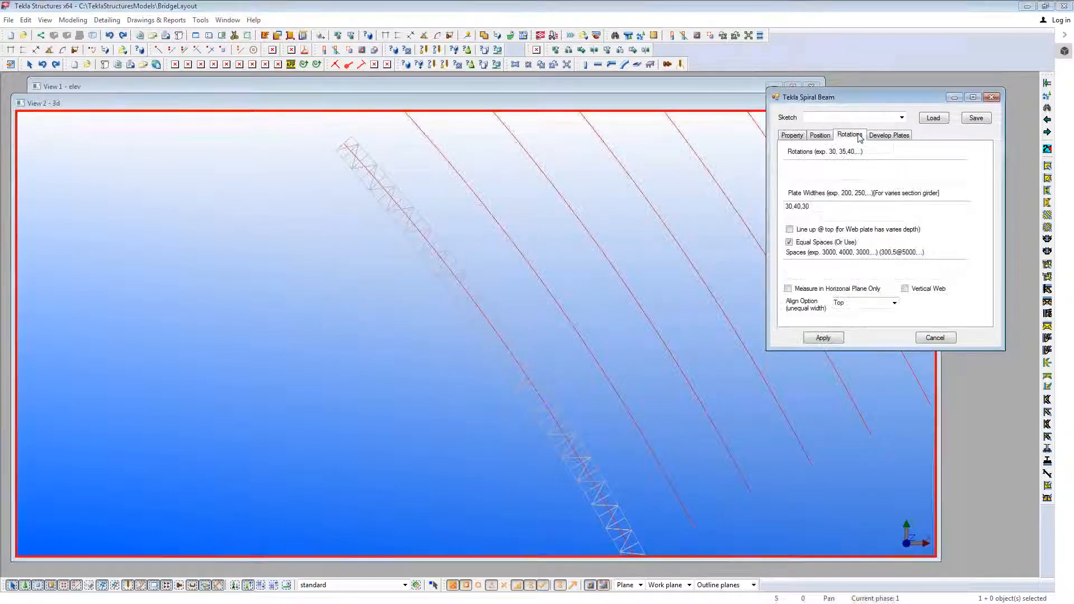
pyautogui.click(894, 303)
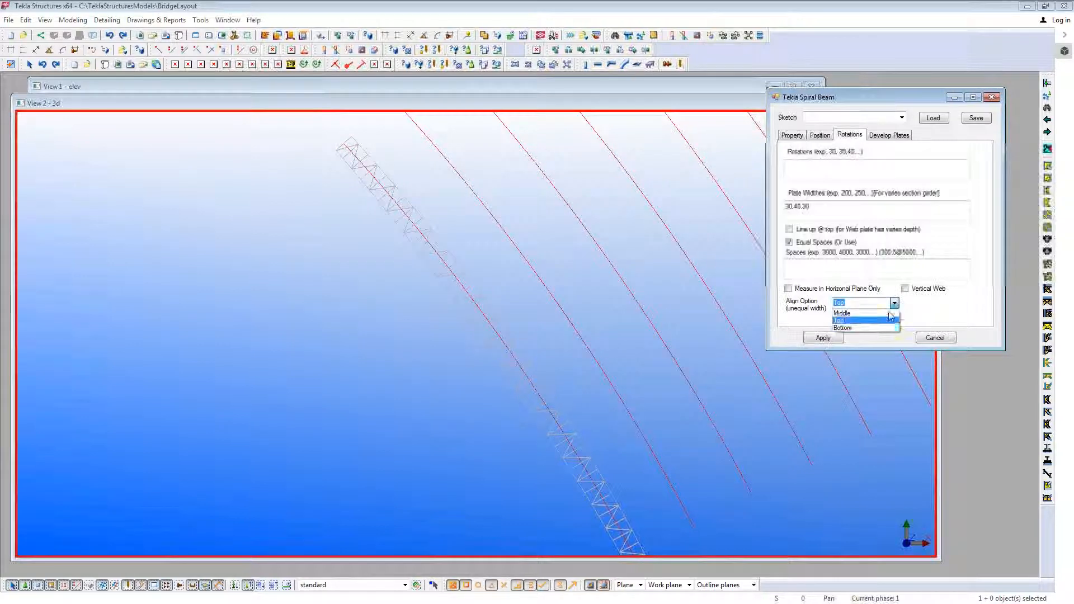
pyautogui.click(882, 328)
pyautogui.click(841, 340)
pyautogui.scroll(3, 486, 327)
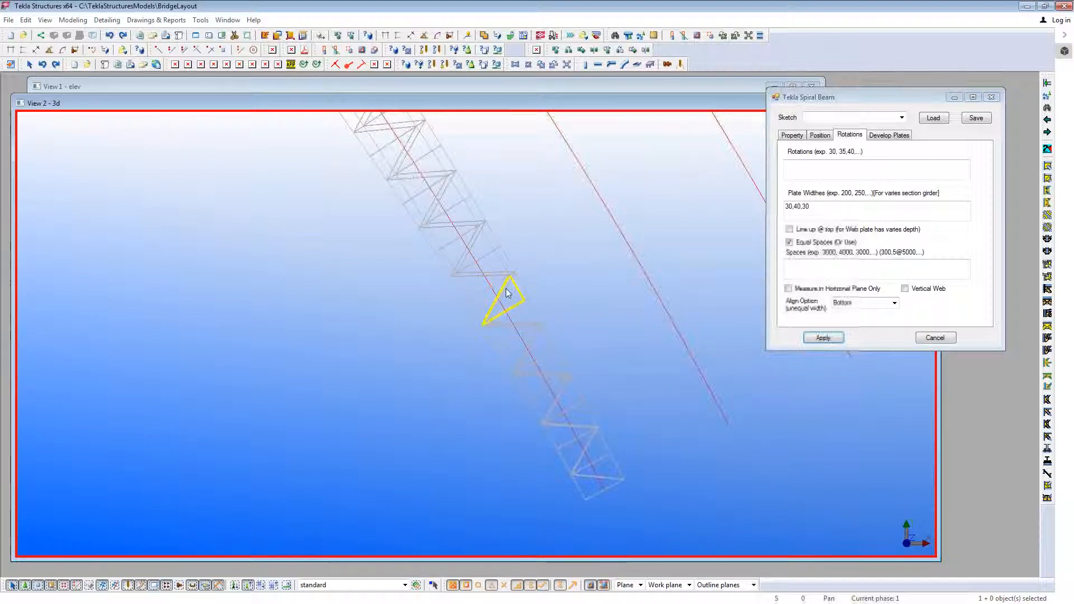
# Delete the existing beams and create a Girder A beam with the Align Option set to Middle, checking its alignment.
pyautogui.moveTo(426, 200); pyautogui.dragTo(591, 399)
pyautogui.click(591, 398)
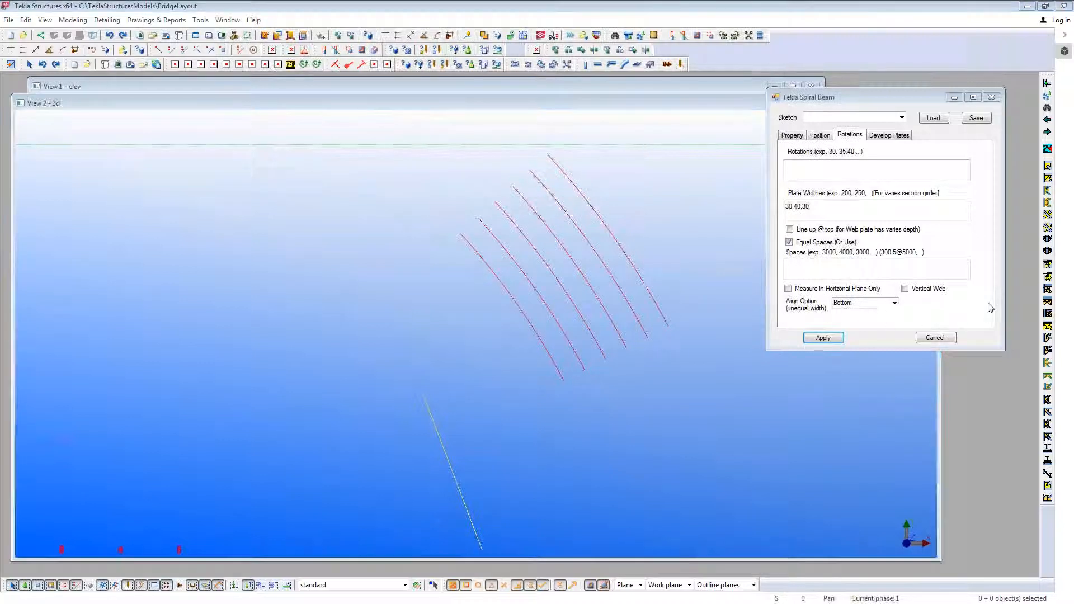
pyautogui.click(894, 303)
pyautogui.click(869, 318)
pyautogui.click(822, 337)
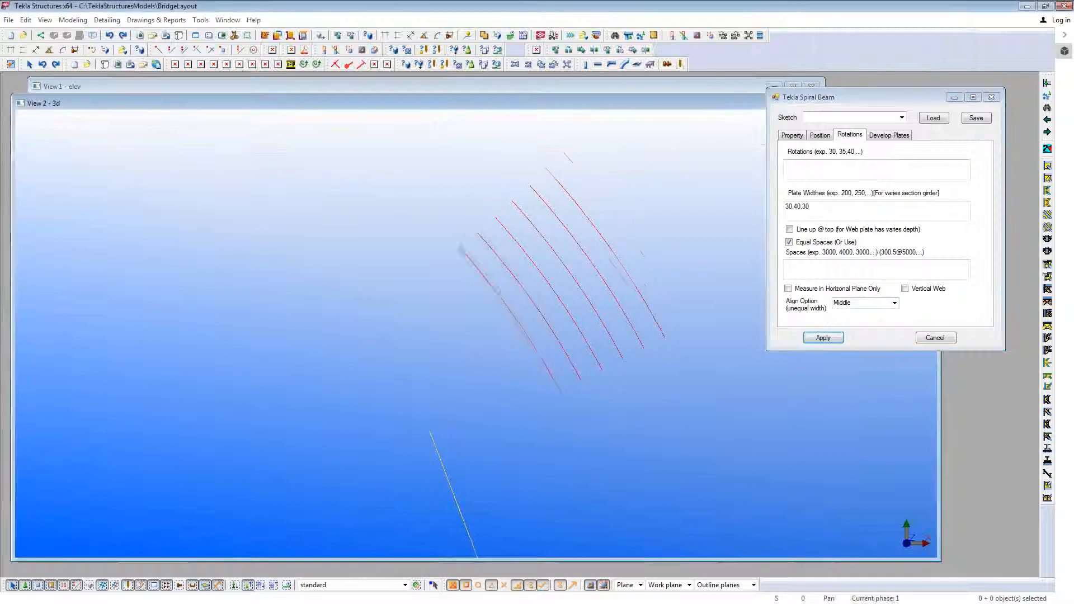
pyautogui.scroll(5, 526, 367)
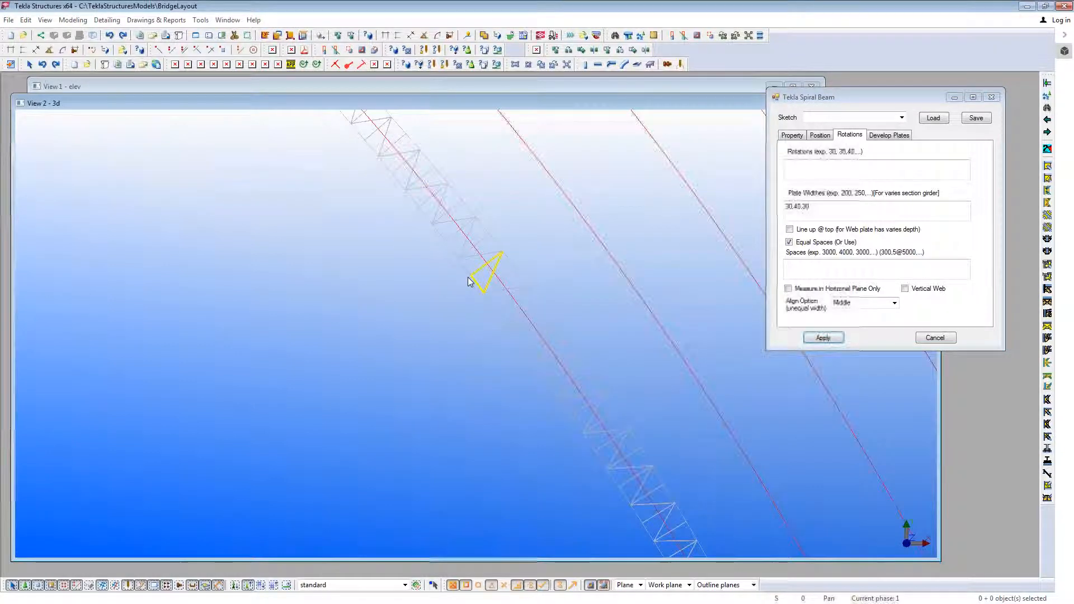
pyautogui.scroll(3, 476, 263)
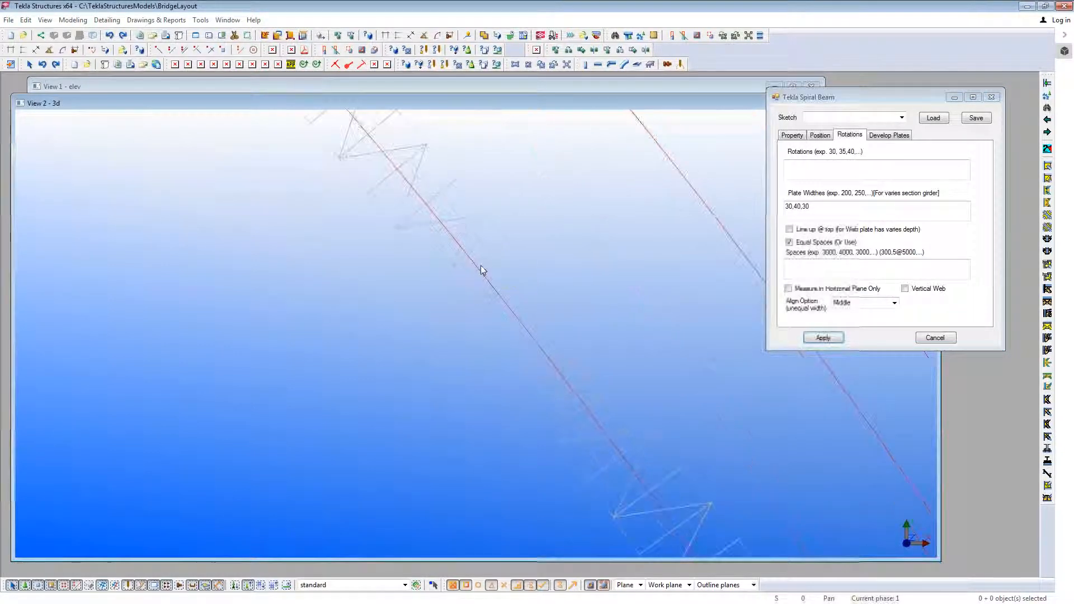
pyautogui.scroll(5, 492, 317)
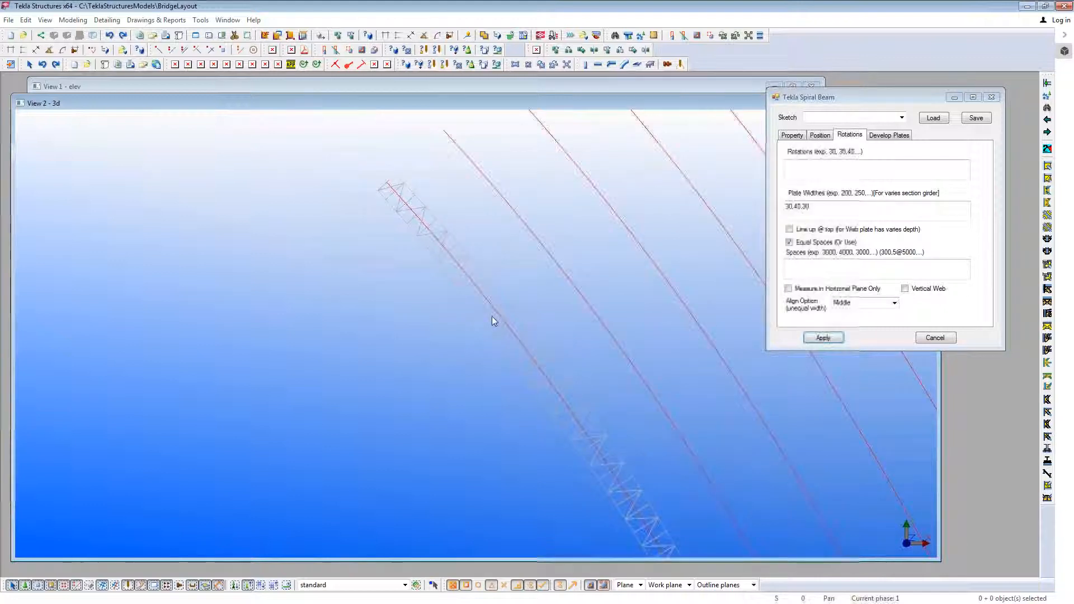
pyautogui.scroll(-4, 558, 327)
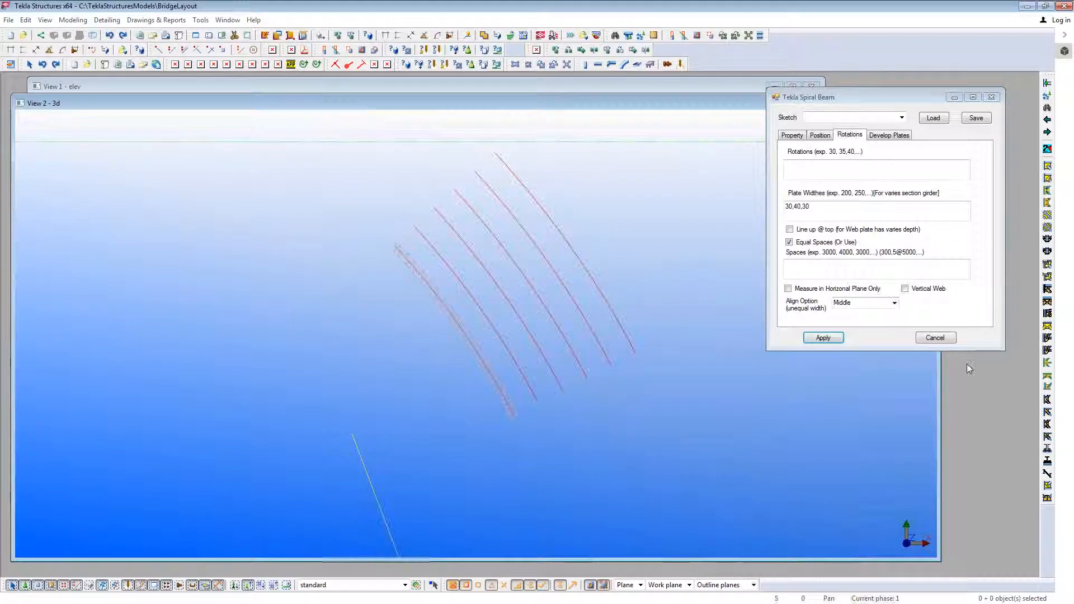